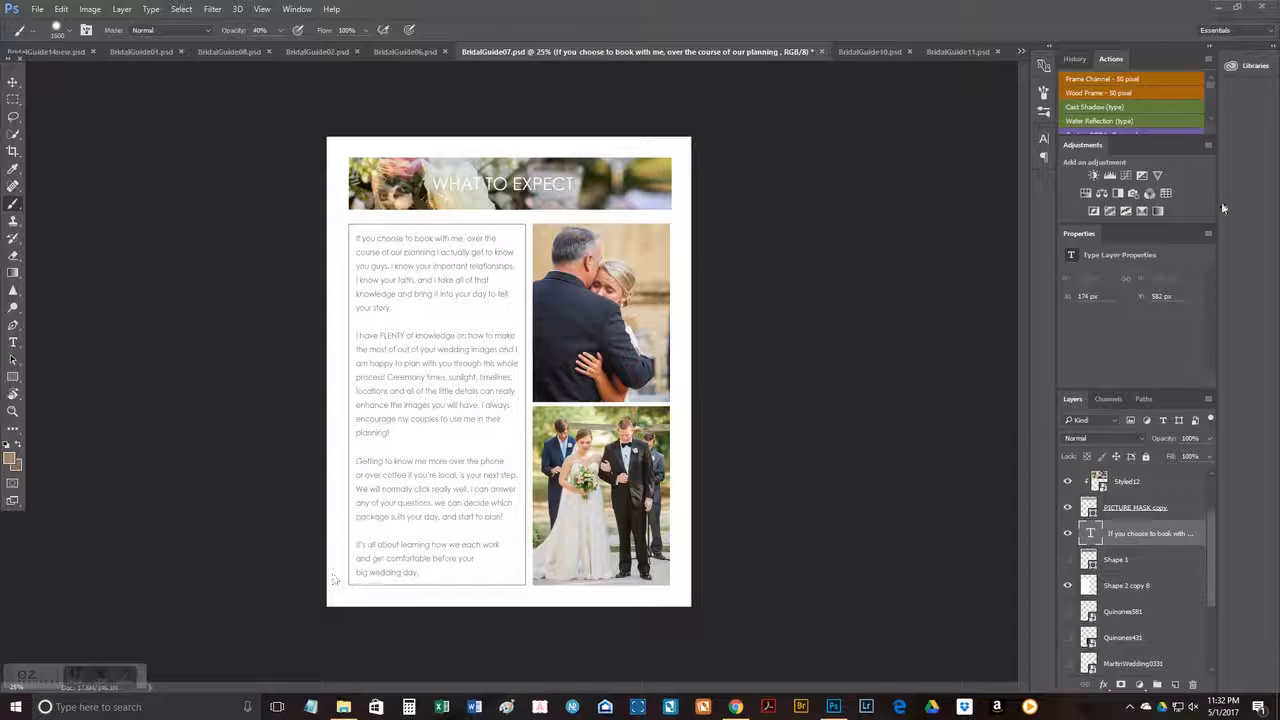
Step: Switch to Chrome and look over the template categories and membership offer on the Squijoo Design home page
{"action": "left_click", "coordinate": [1211, 7]}
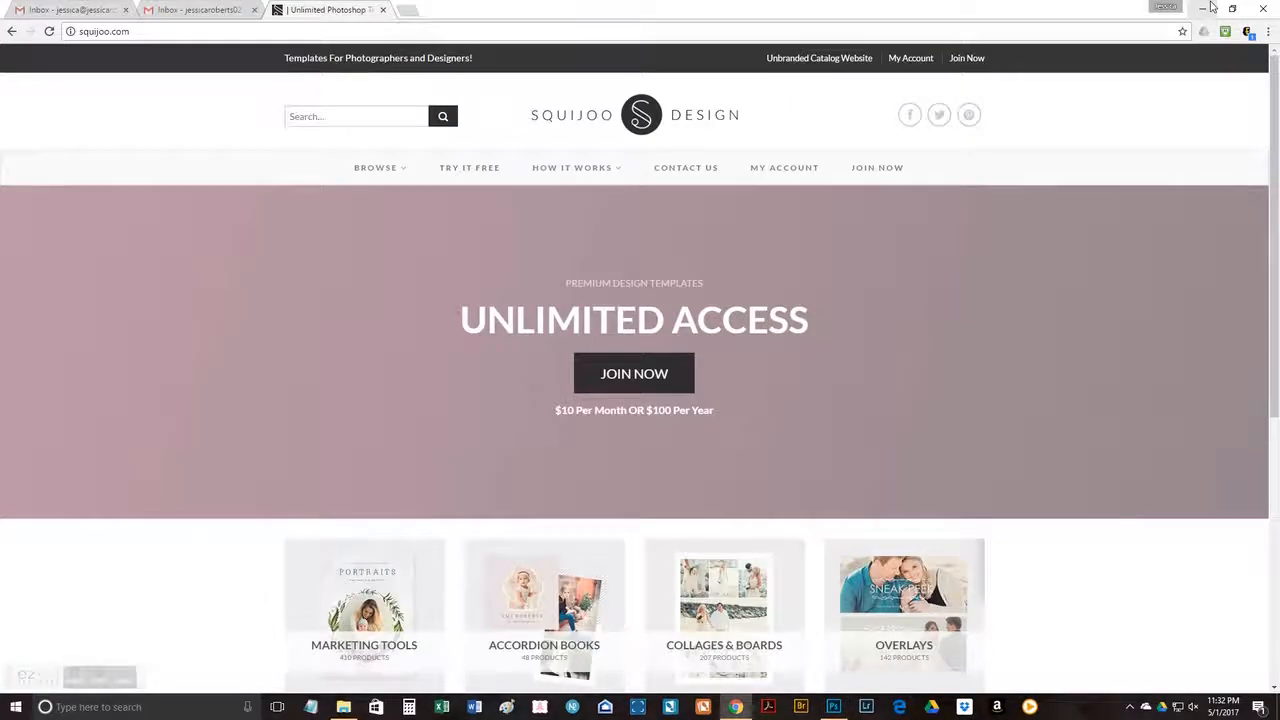
{"action": "left_click", "coordinate": [1211, 7]}
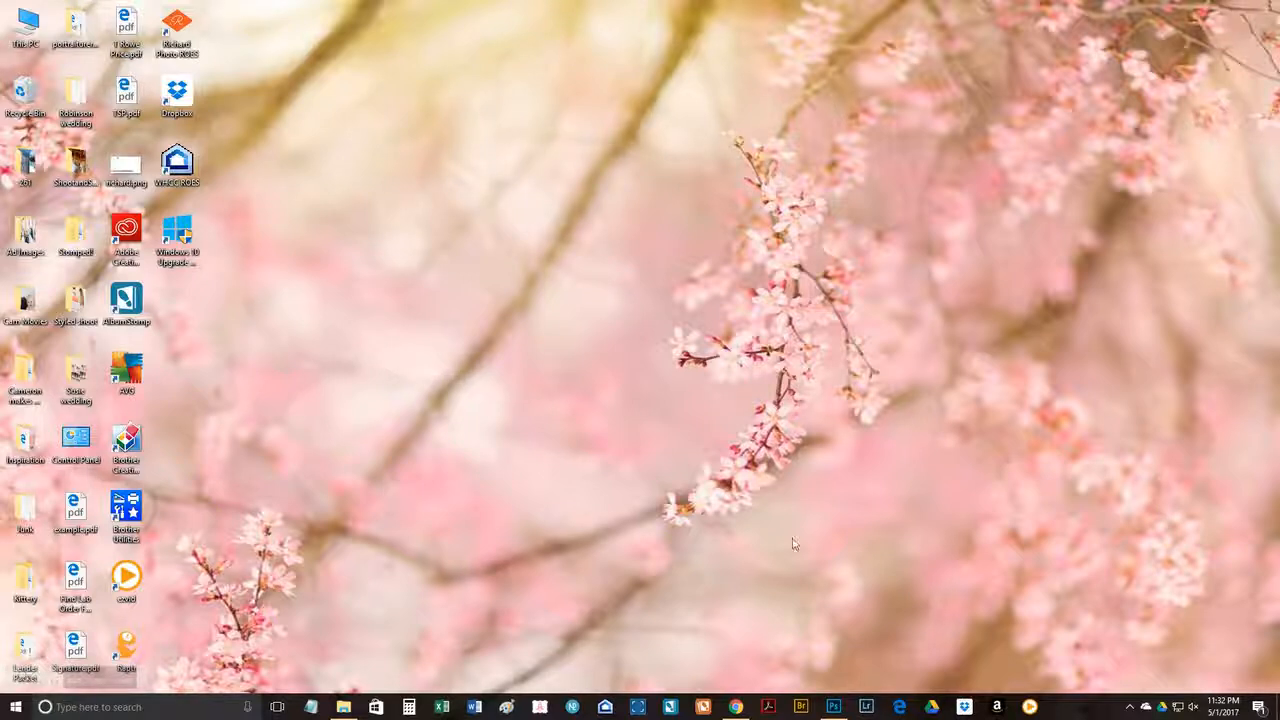
{"action": "left_click", "coordinate": [737, 710]}
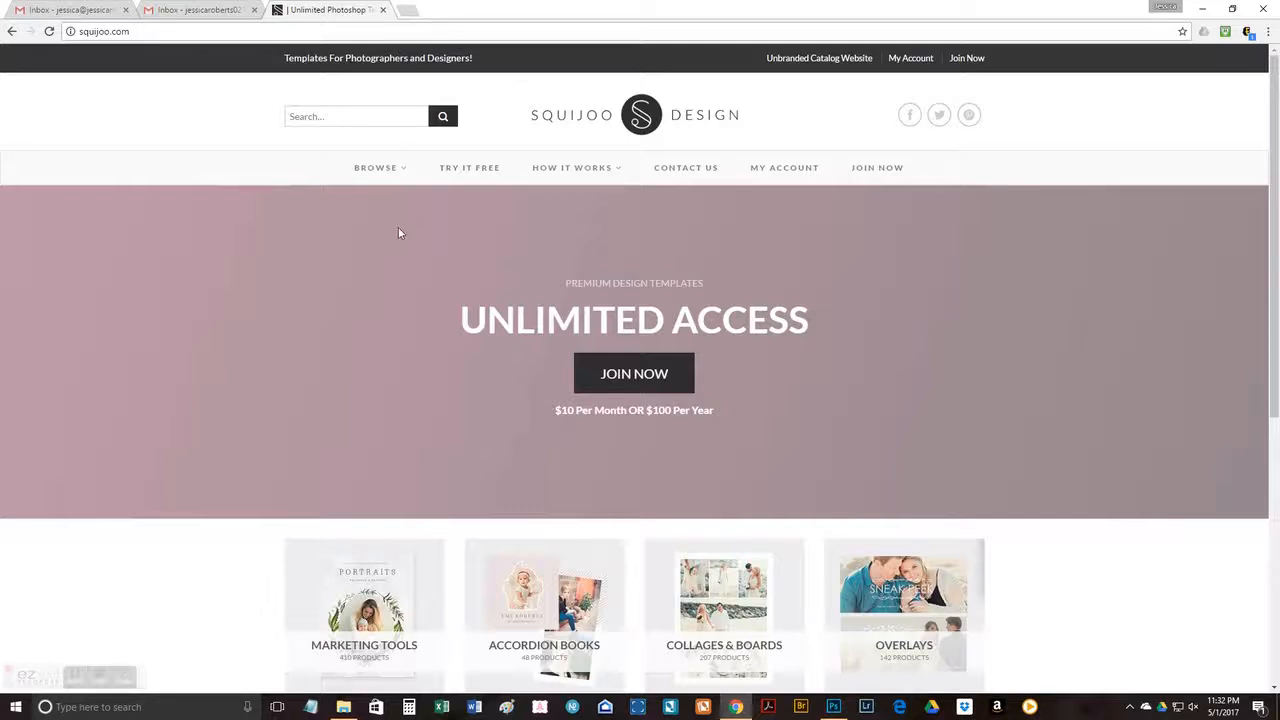
{"action": "scroll", "coordinate": [189, 382], "scroll_direction": "down", "scroll_amount": 1}
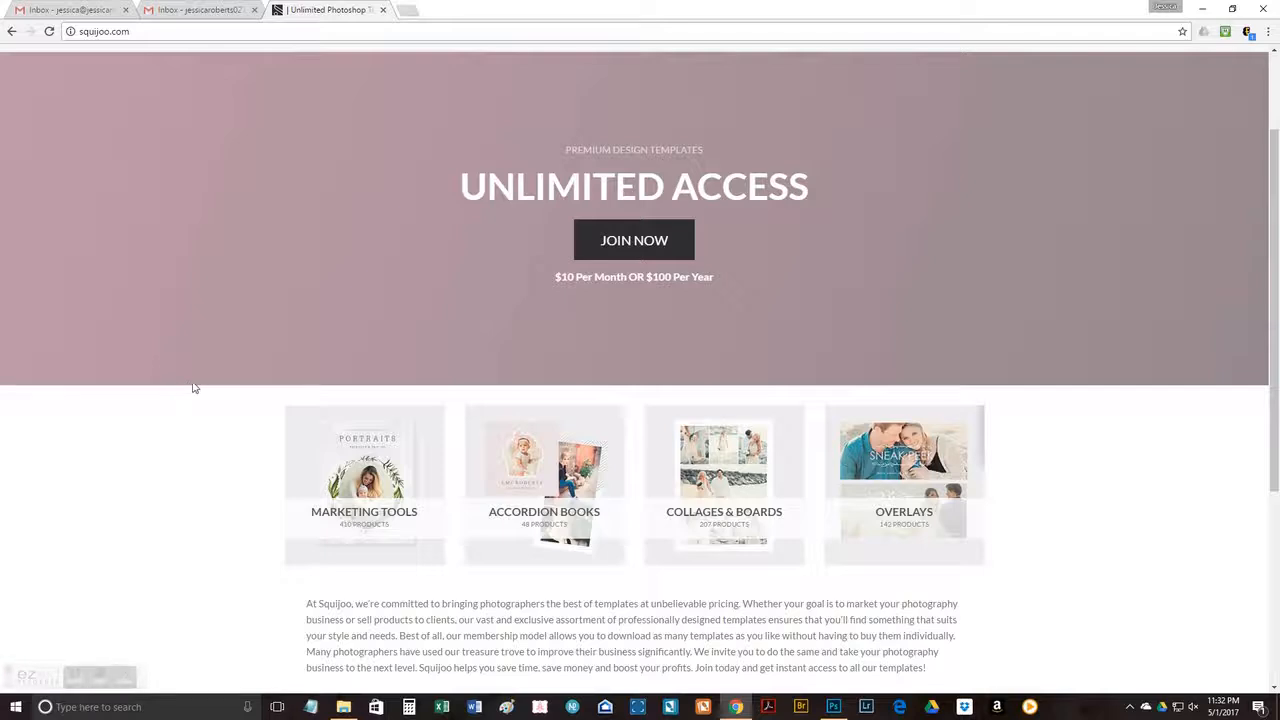
{"action": "scroll", "coordinate": [194, 388], "scroll_direction": "down", "scroll_amount": 2}
{"action": "scroll", "coordinate": [196, 390], "scroll_direction": "up", "scroll_amount": 1}
{"action": "scroll", "coordinate": [196, 390], "scroll_direction": "up", "scroll_amount": 1}
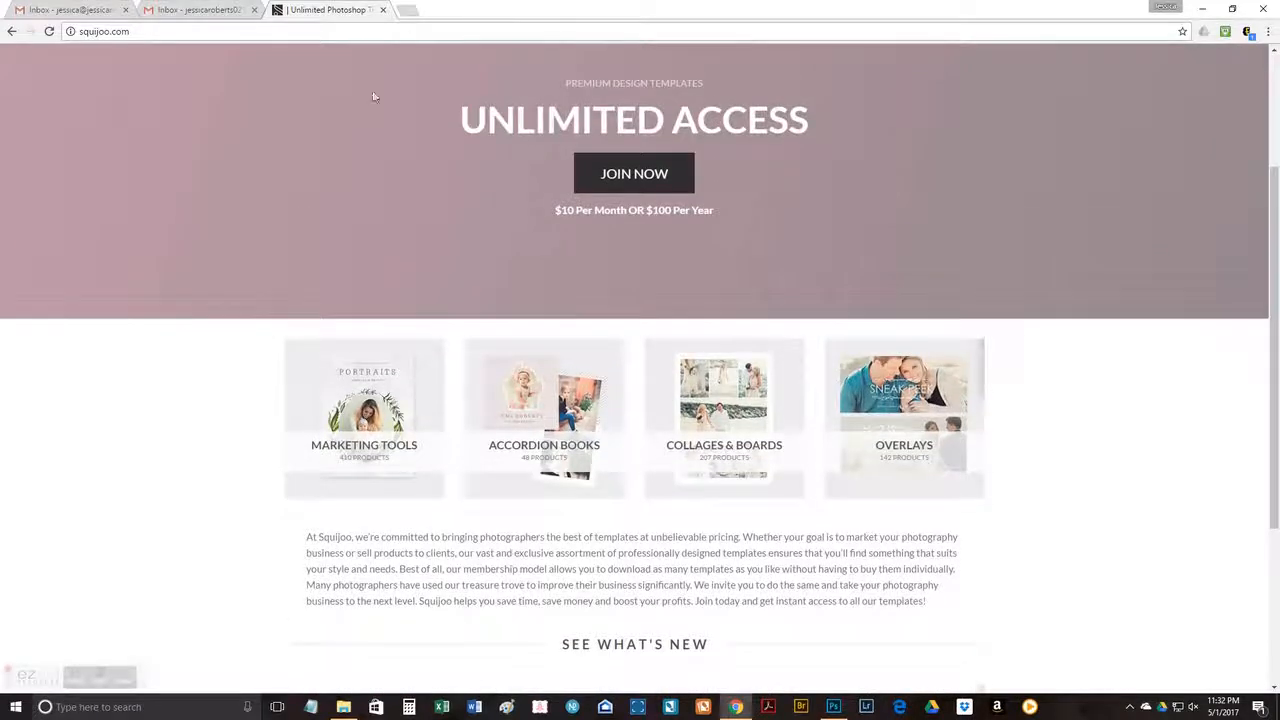
Step: Search the web for "squijoo discounts" in a new tab and view the CouponFollow page of Squijoo.com coupon codes
{"action": "left_click", "coordinate": [415, 10]}
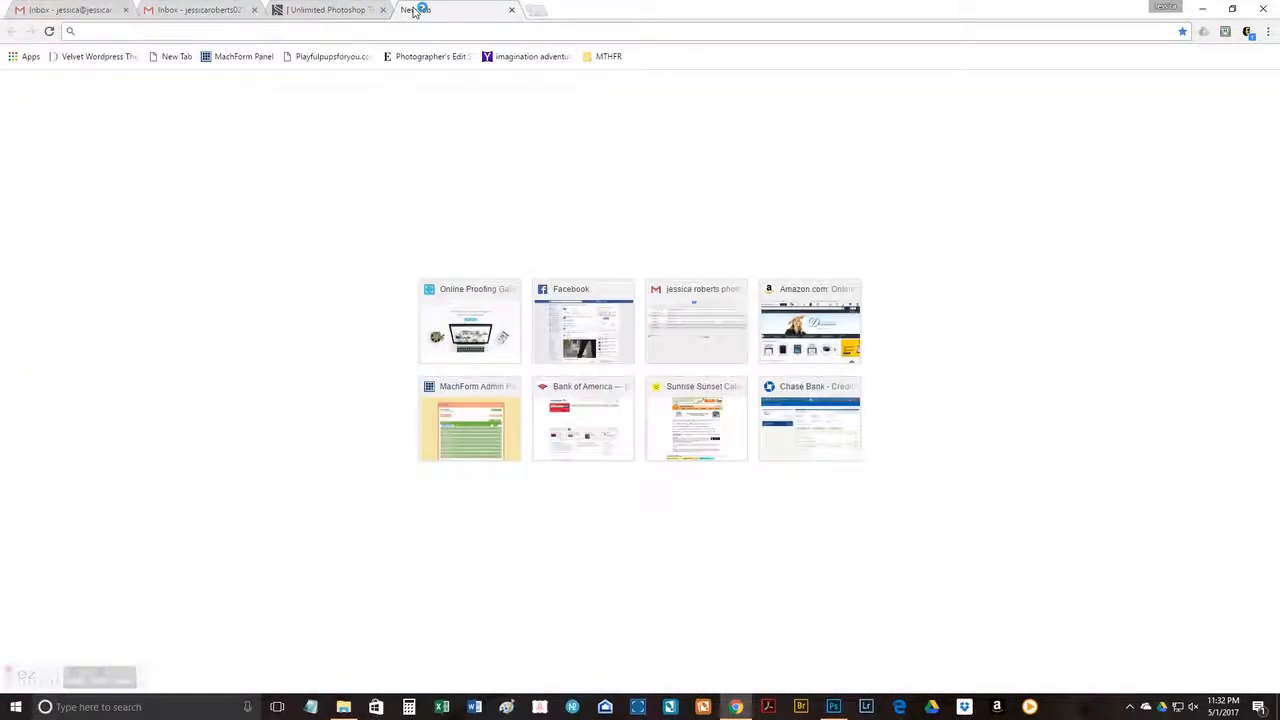
{"action": "type", "text": "squijoo"}
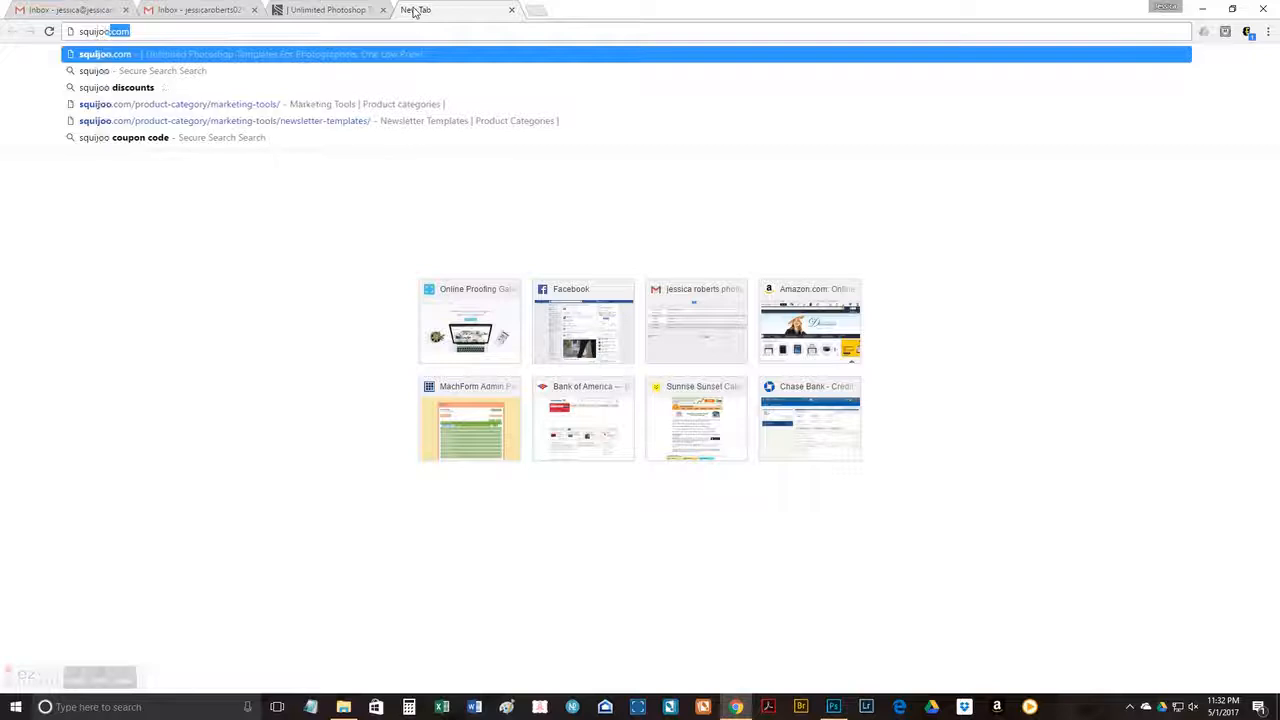
{"action": "type", "text": " discounts"}
{"action": "key", "text": "Return"}
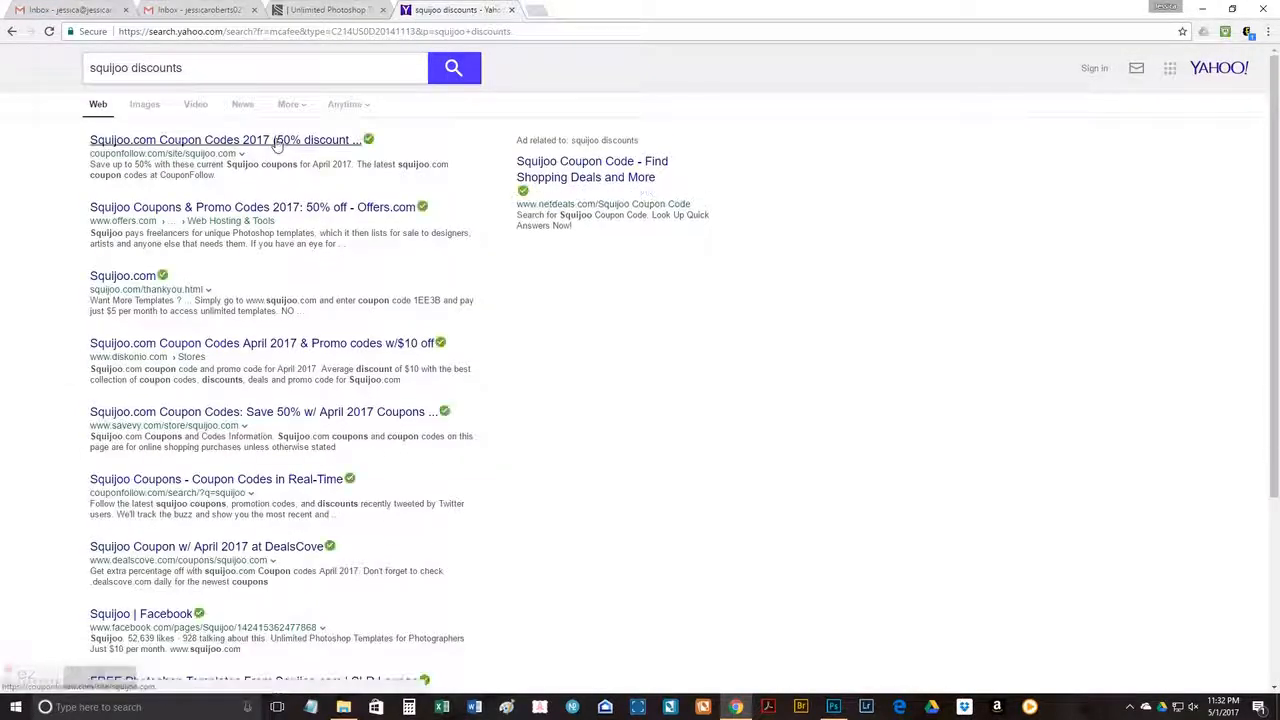
{"action": "left_click", "coordinate": [280, 140]}
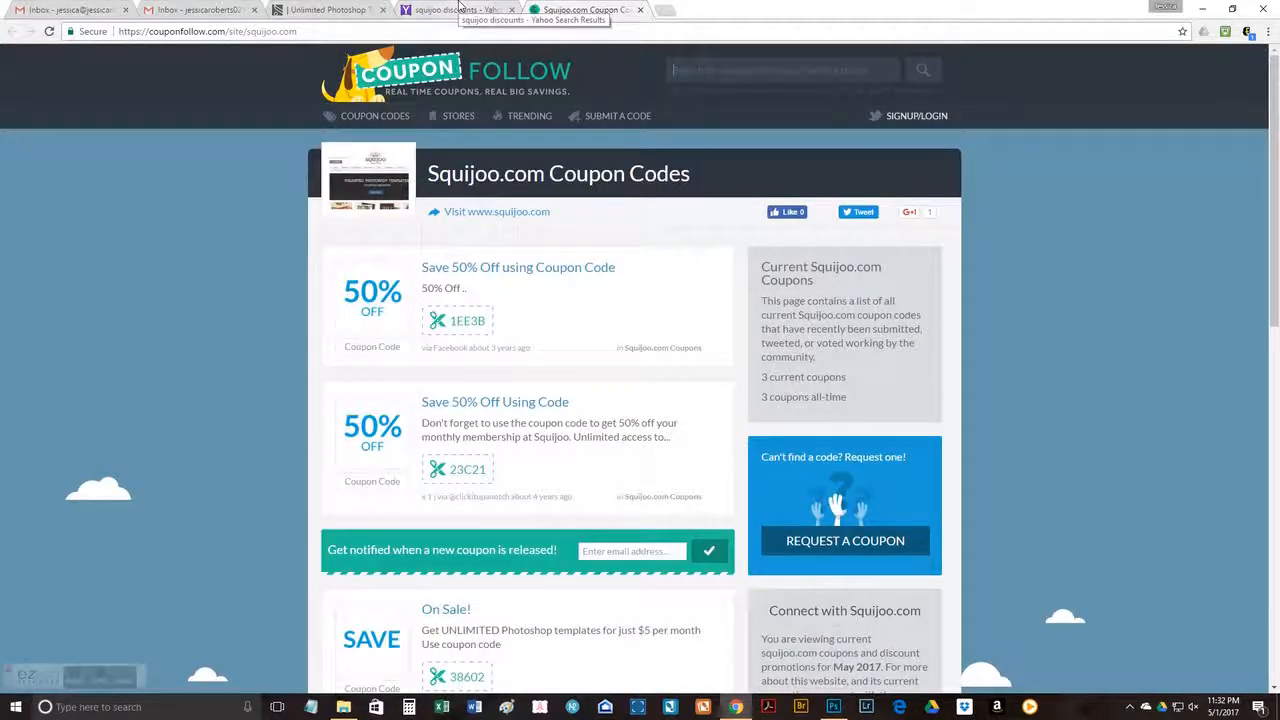
Step: Return to the Squijoo site and open the Florijoy Pricing Magazine from the Magazines category of Marketing Tools
{"action": "left_click", "coordinate": [330, 10]}
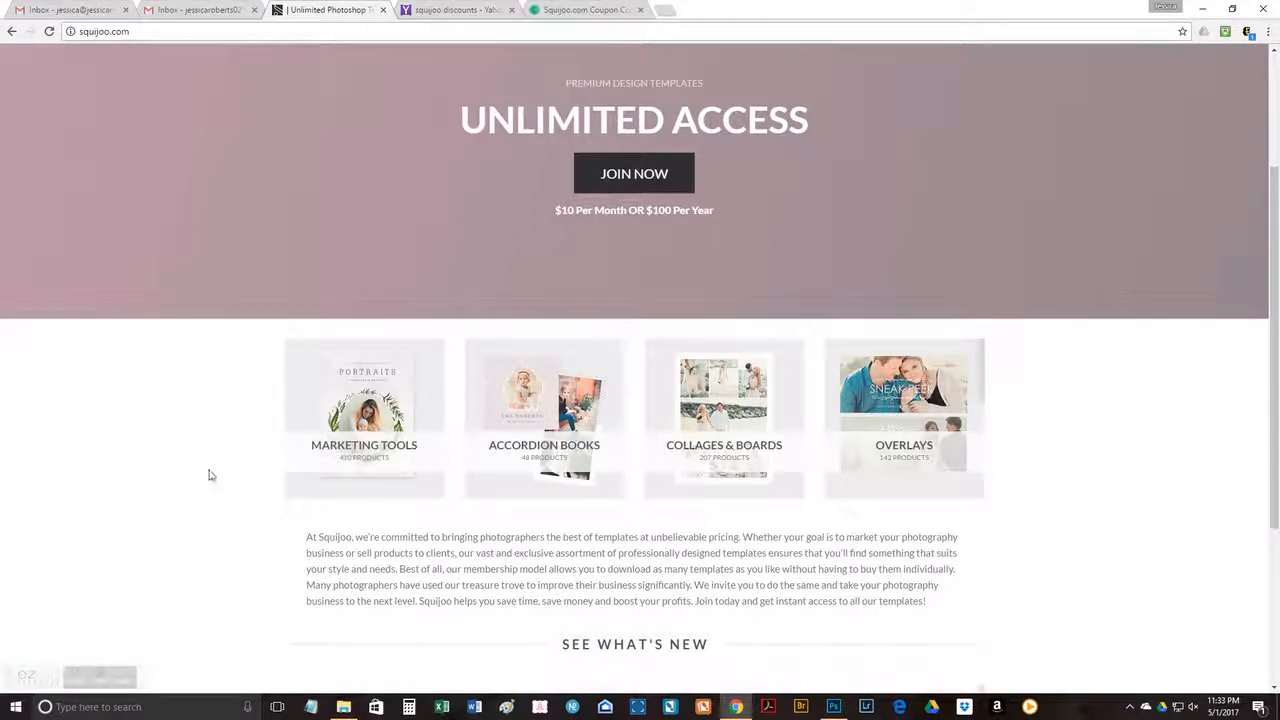
{"action": "left_click", "coordinate": [356, 405]}
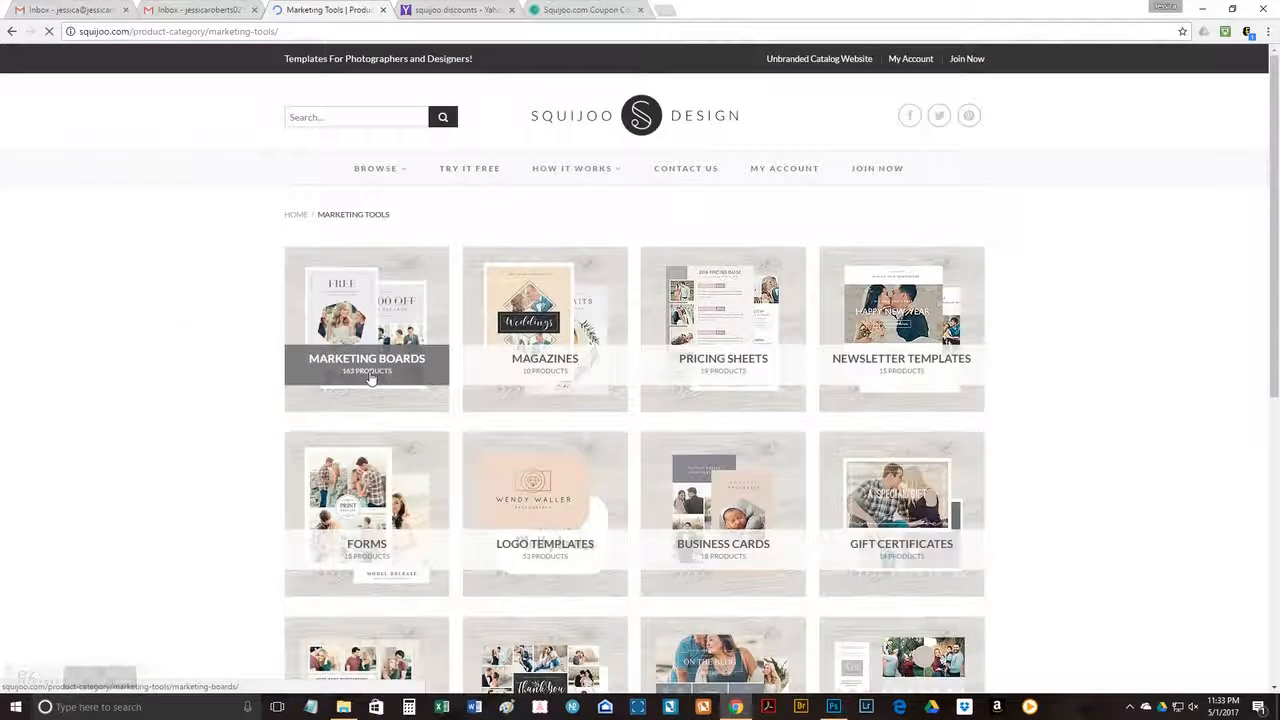
{"action": "left_click", "coordinate": [590, 318]}
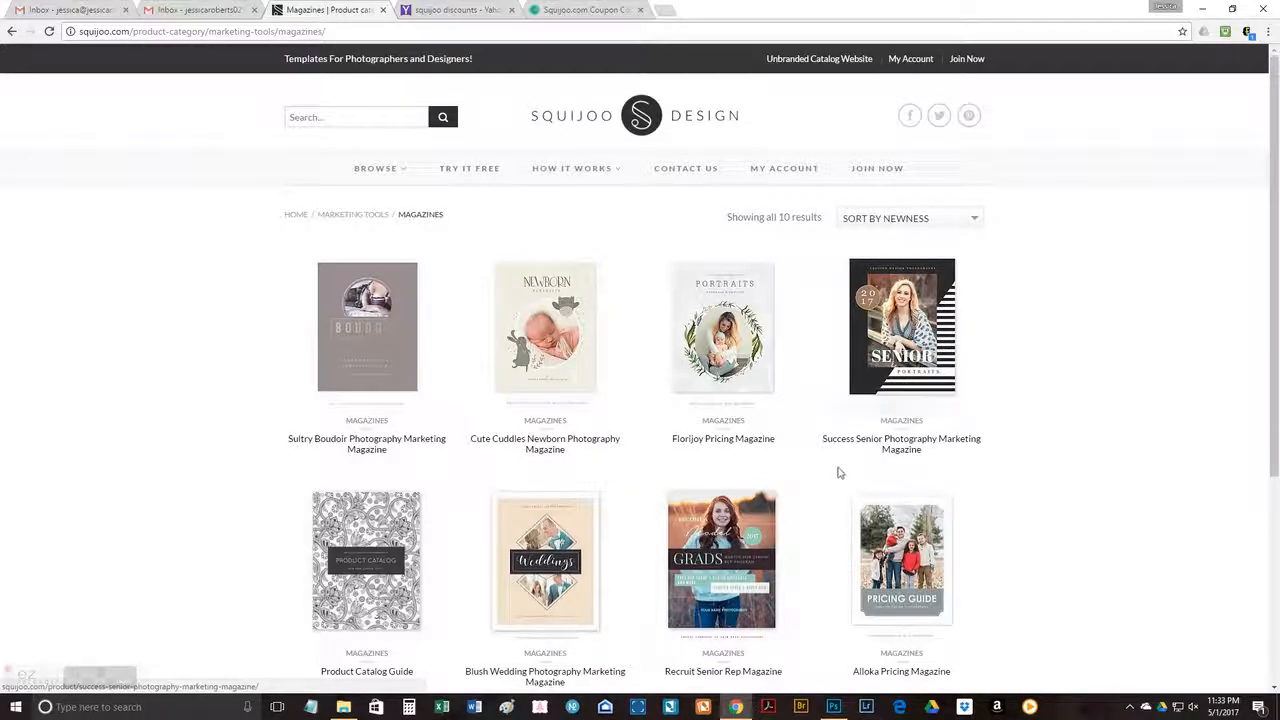
{"action": "left_click", "coordinate": [745, 300]}
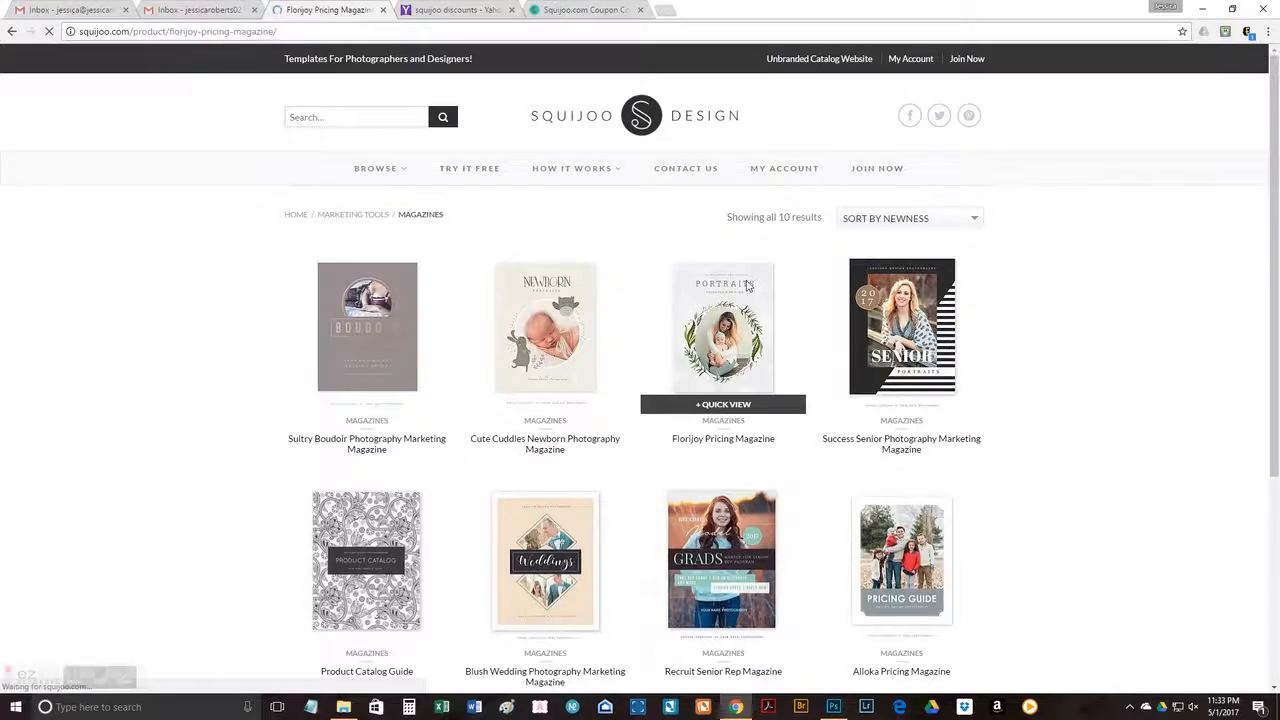
Step: Examine the Florijoy Pricing Magazine's preview spreads, including family, maternity and senior sessions, wedding collections, and prints and products
{"action": "left_click", "coordinate": [432, 597]}
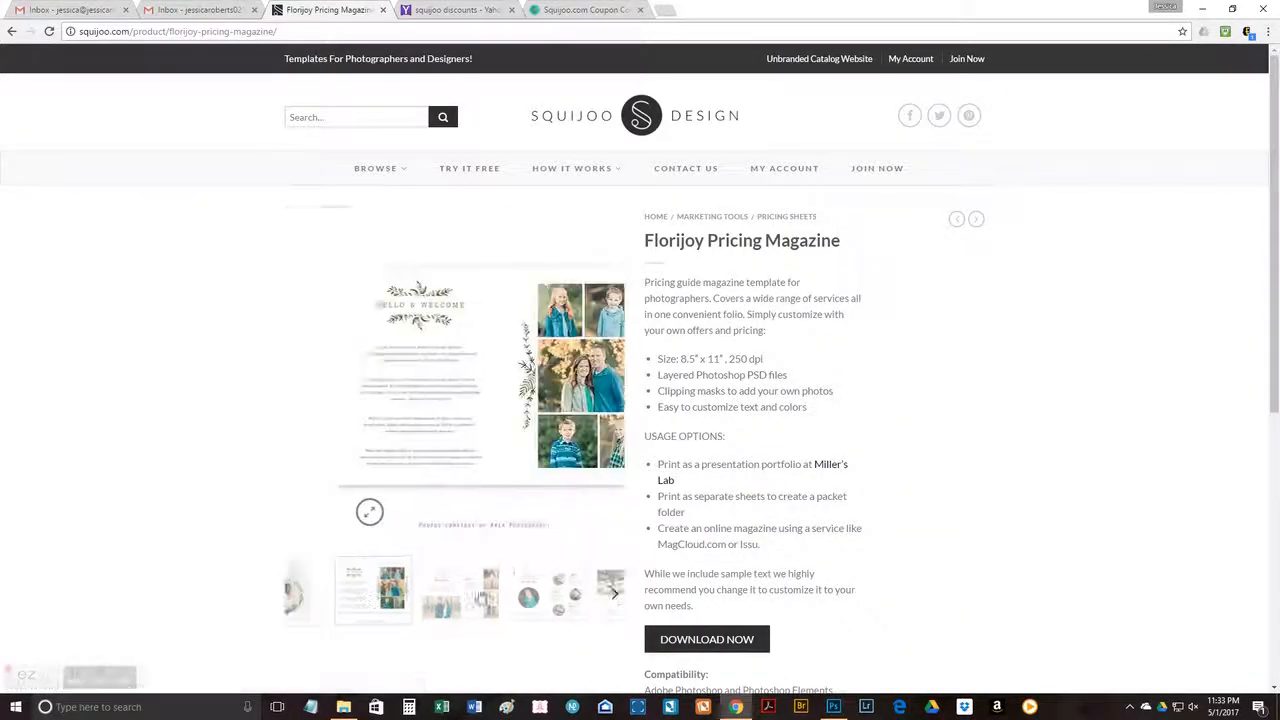
{"action": "left_click", "coordinate": [435, 596]}
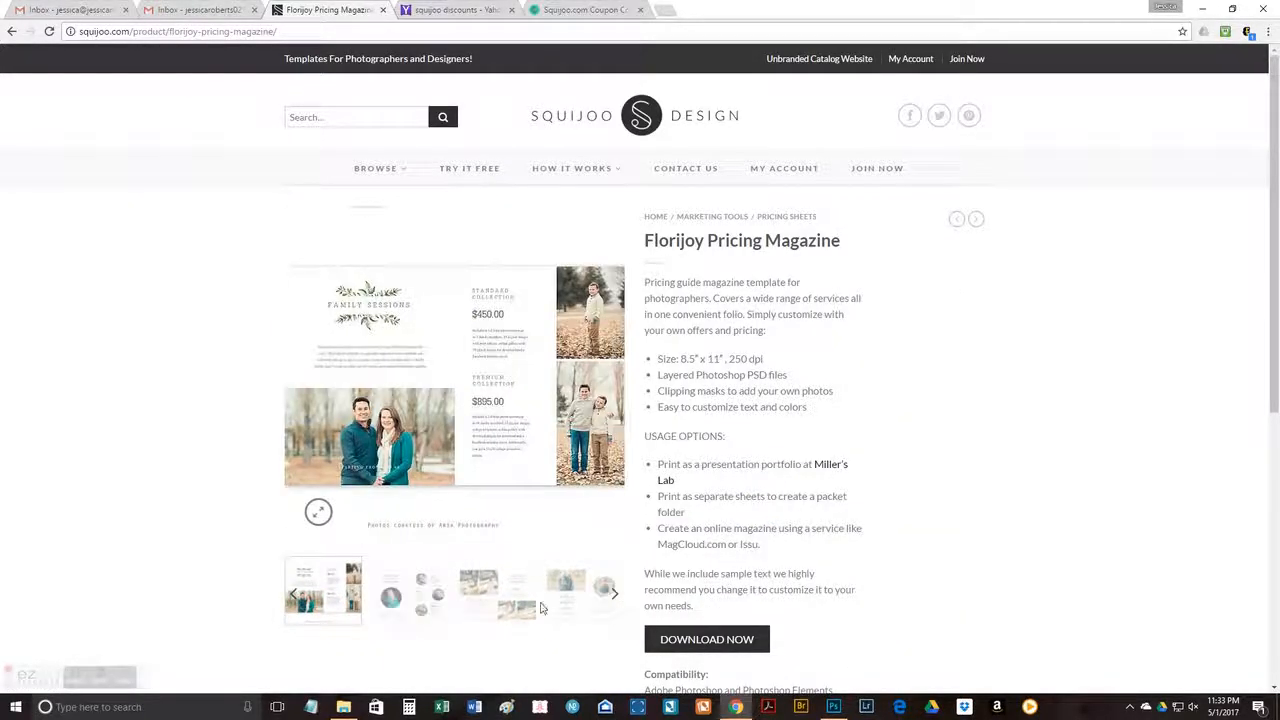
{"action": "left_click", "coordinate": [522, 602]}
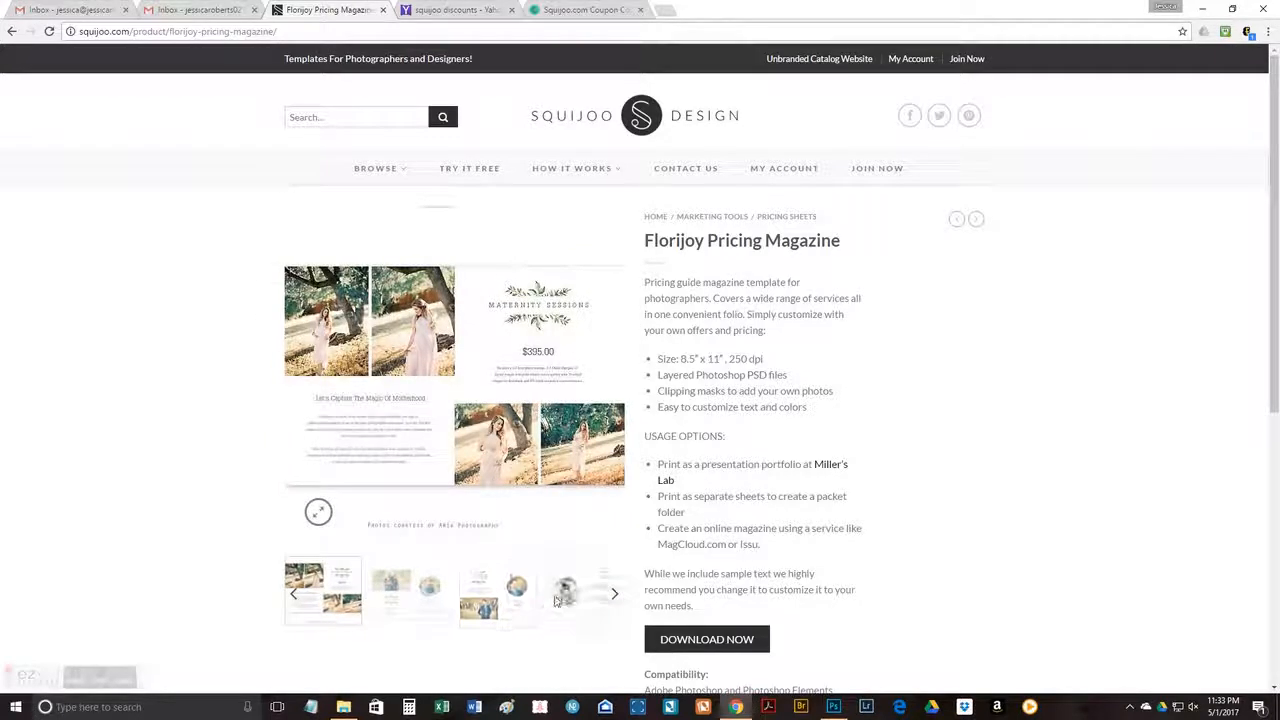
{"action": "left_click", "coordinate": [556, 601]}
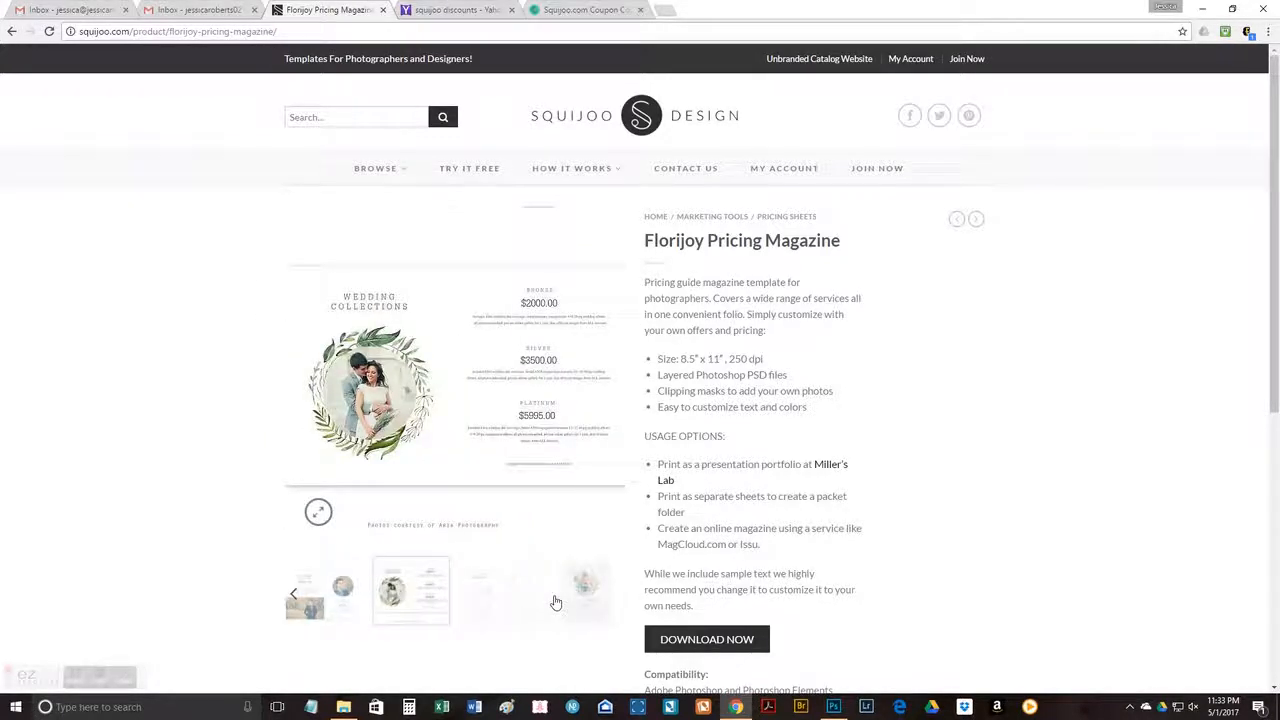
{"action": "left_click", "coordinate": [526, 592]}
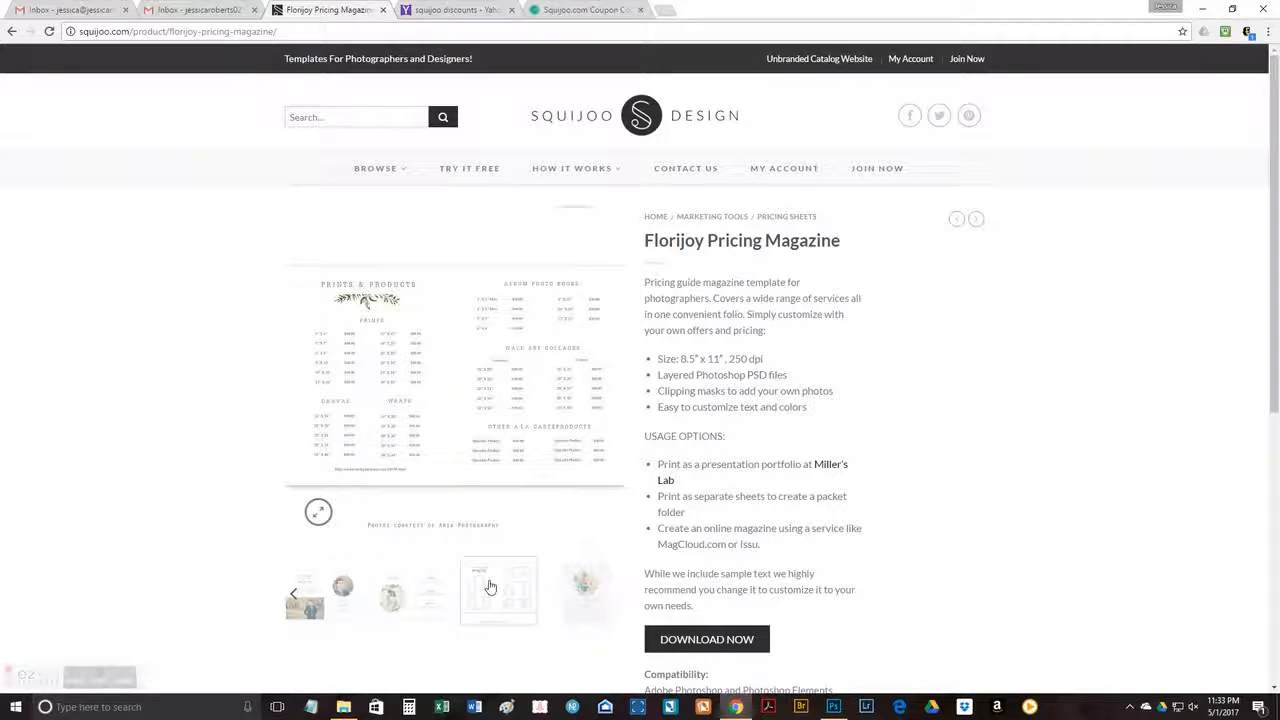
{"action": "left_click", "coordinate": [345, 590]}
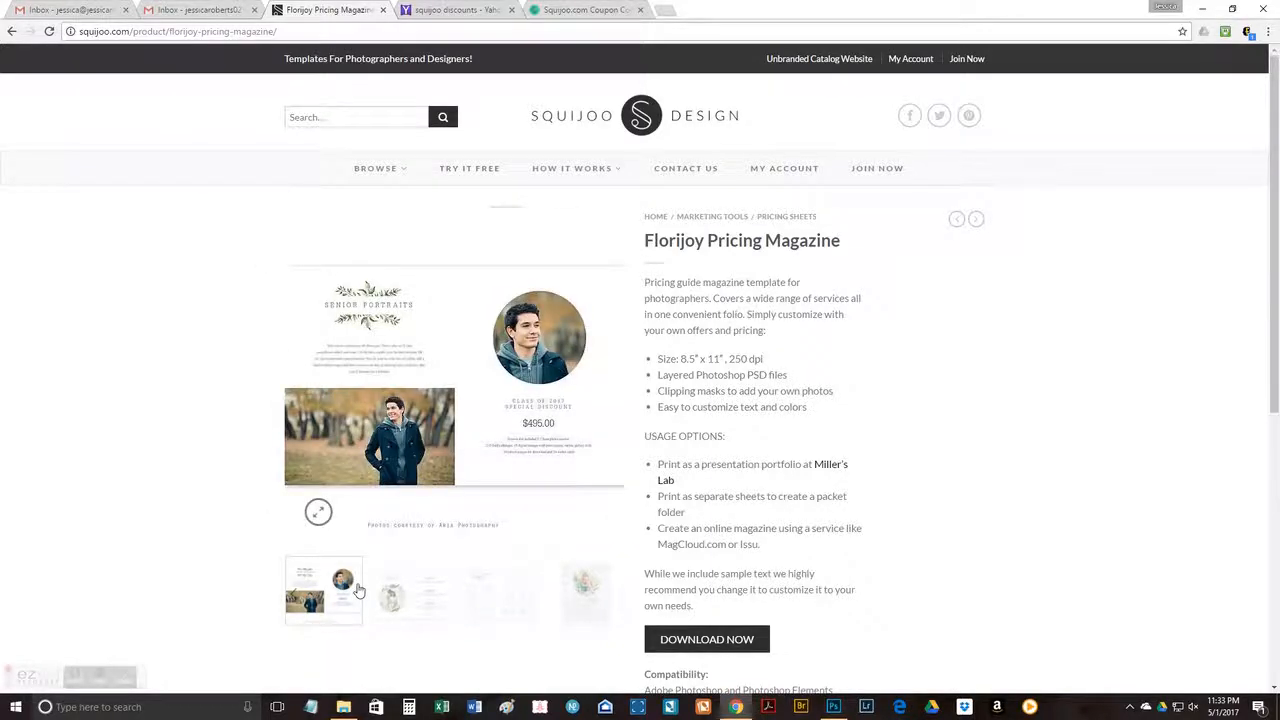
{"action": "left_click", "coordinate": [395, 594]}
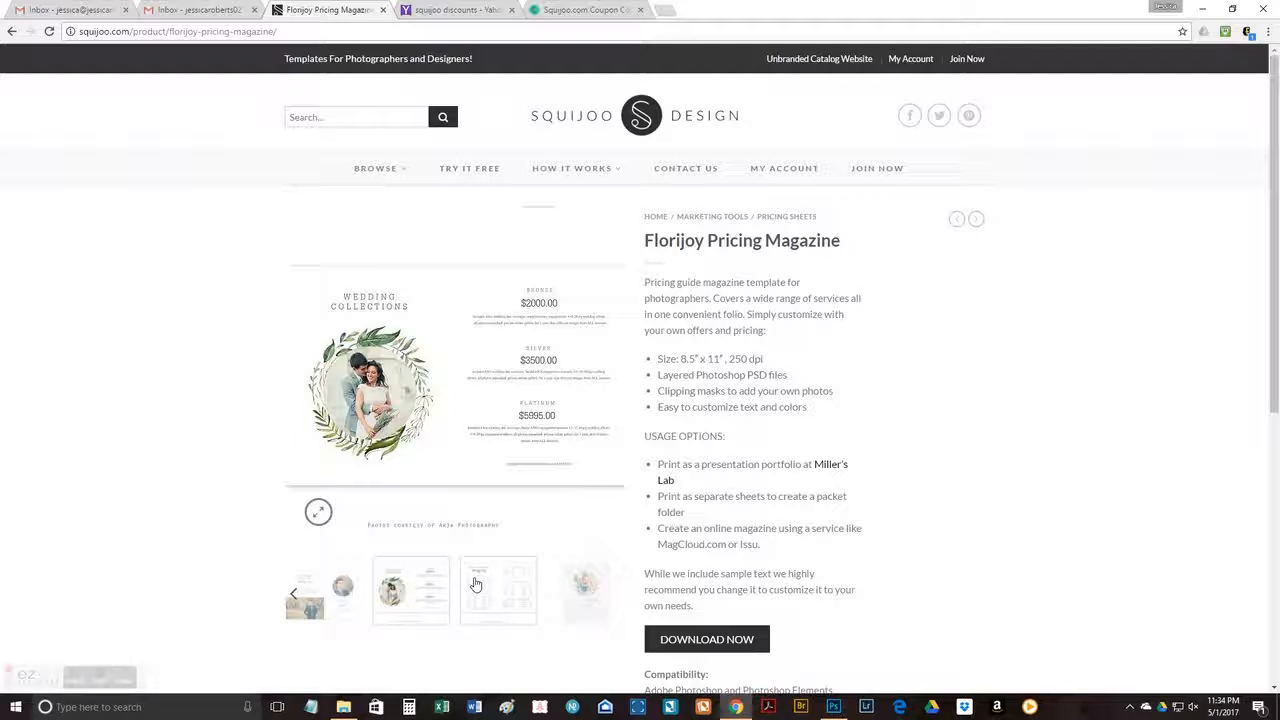
{"action": "left_click", "coordinate": [476, 584]}
{"action": "left_click", "coordinate": [436, 587]}
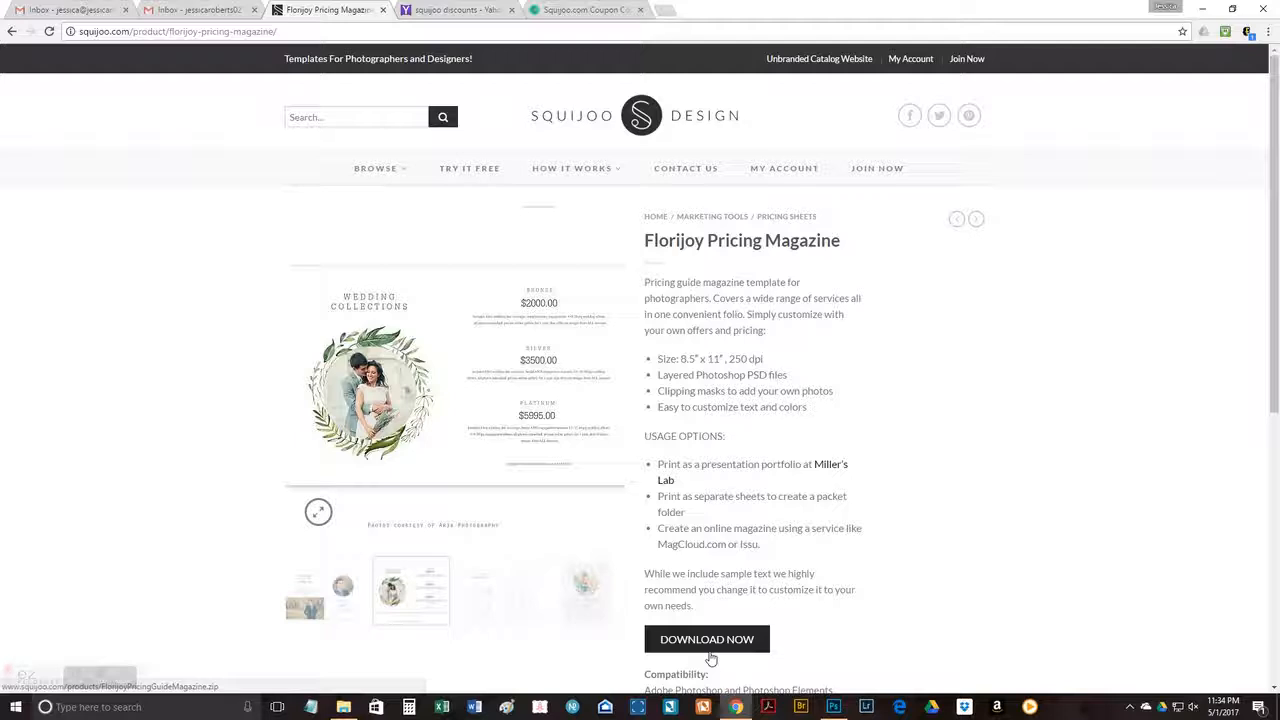
Step: Switch to Photoshop and insert a line of filler text in the blank line below the first paragraph of the WHAT TO EXPECT body text
{"action": "mouse_move", "coordinate": [333, 712]}
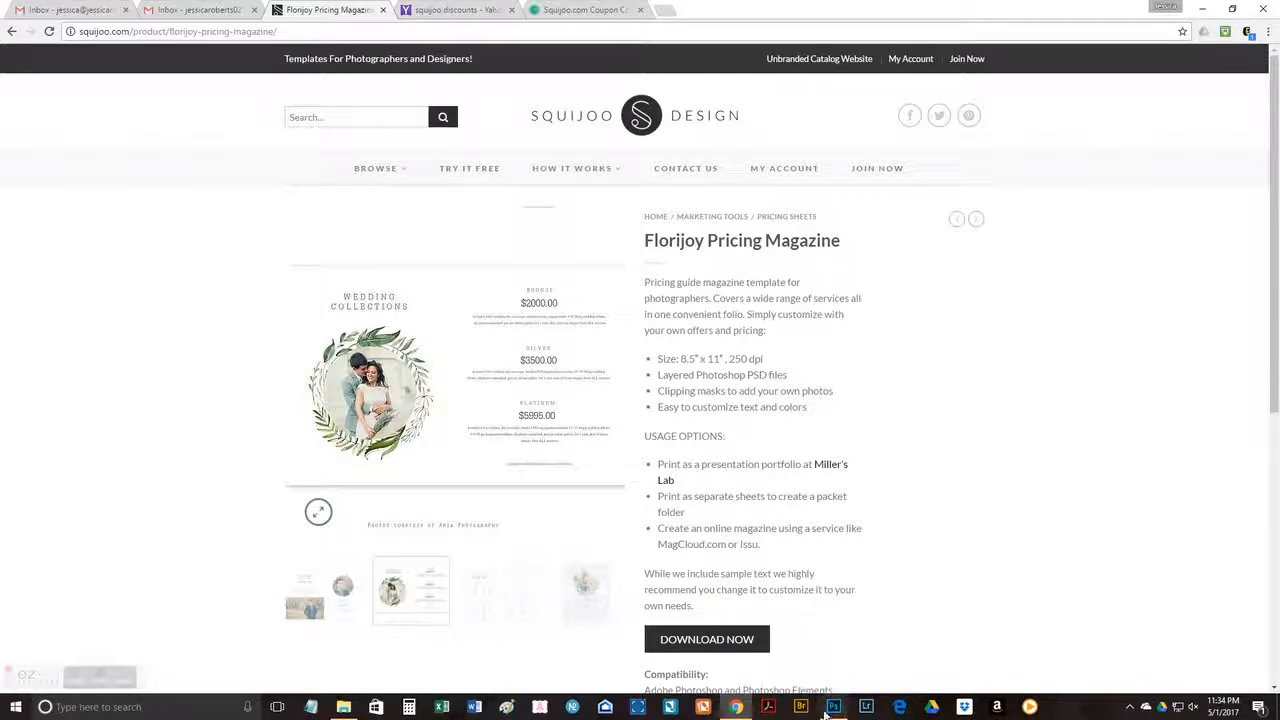
{"action": "mouse_move", "coordinate": [827, 712]}
{"action": "left_click", "coordinate": [833, 707]}
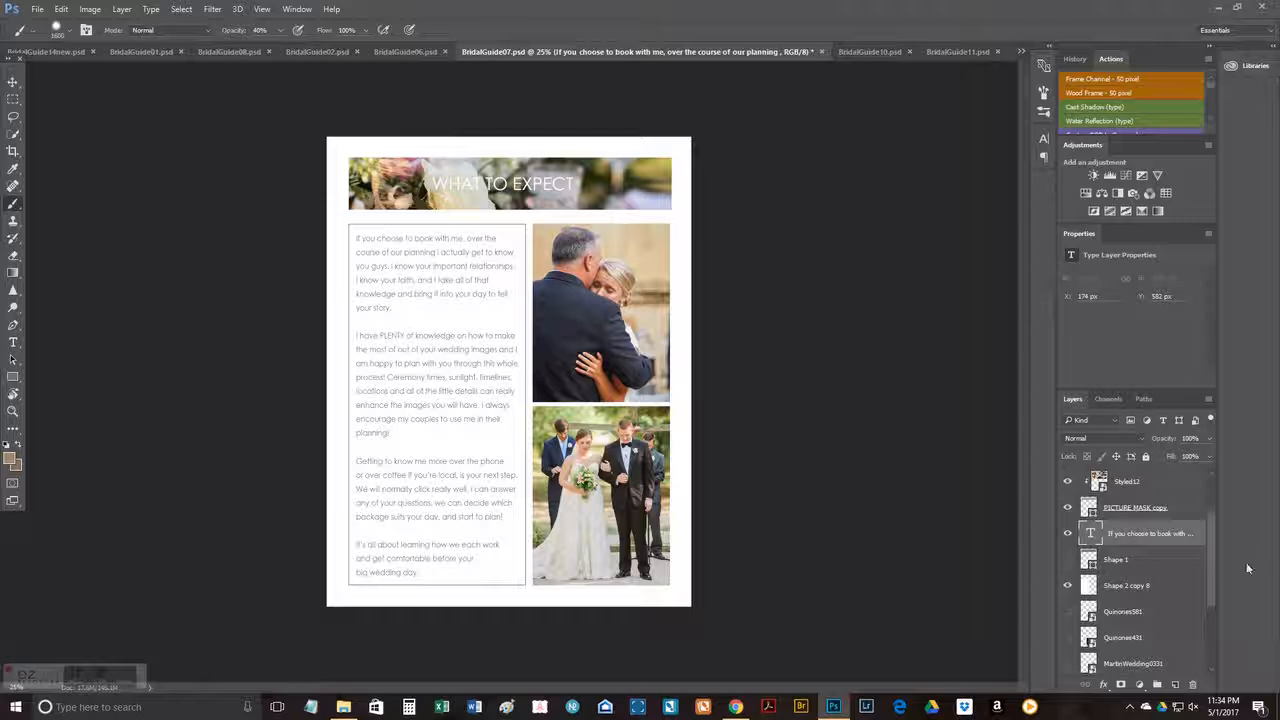
{"action": "double_click", "coordinate": [1090, 534]}
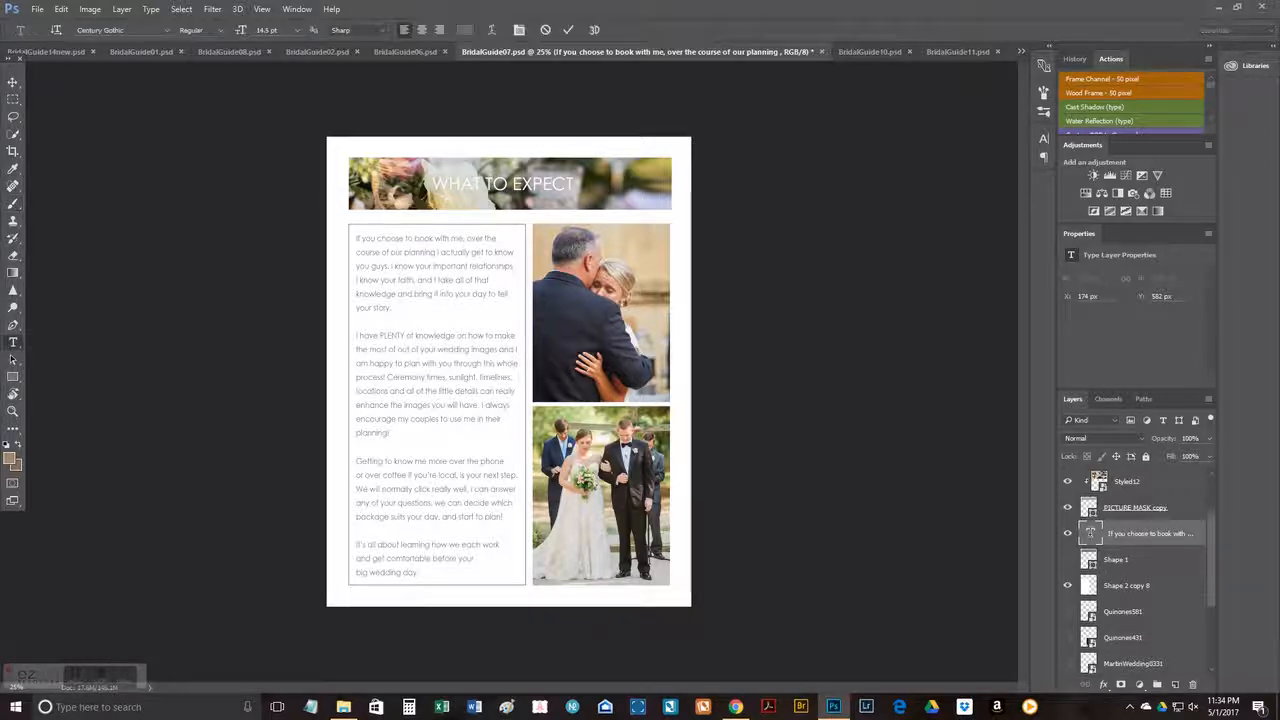
{"action": "left_click", "coordinate": [398, 326]}
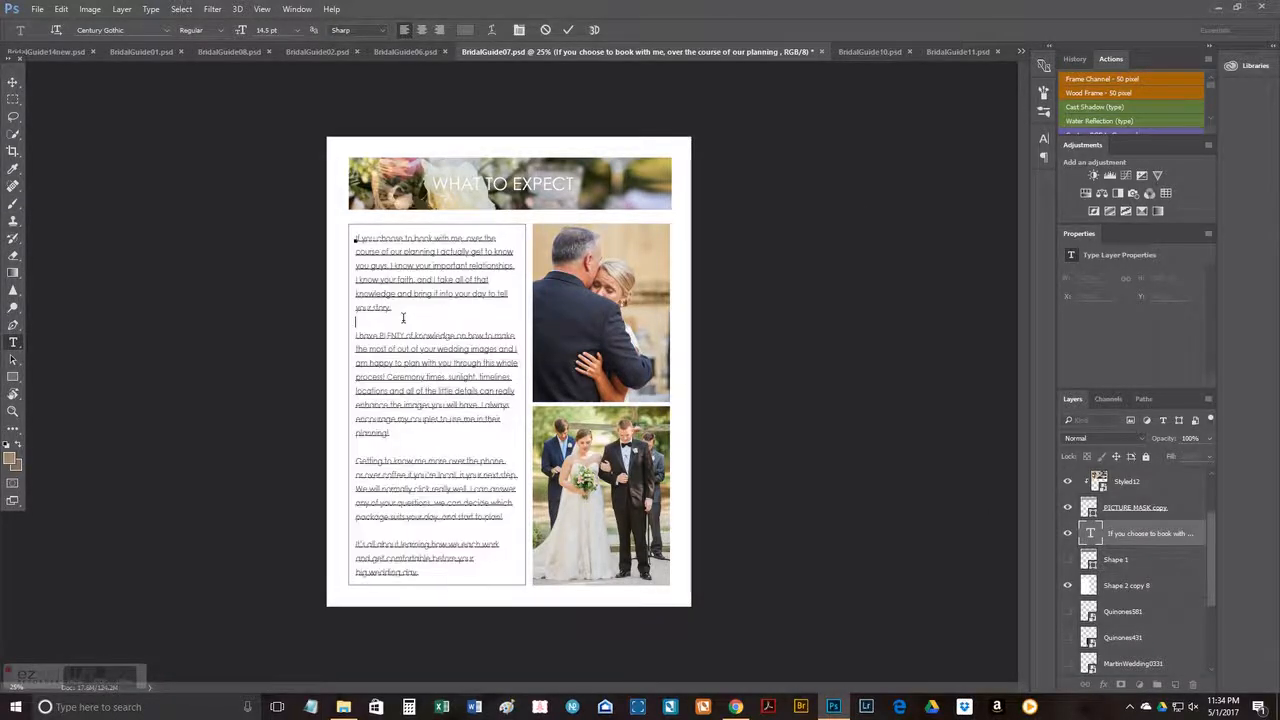
{"action": "type", "text": "fdkingrping;riopfu83u3489-tj,ngf"}
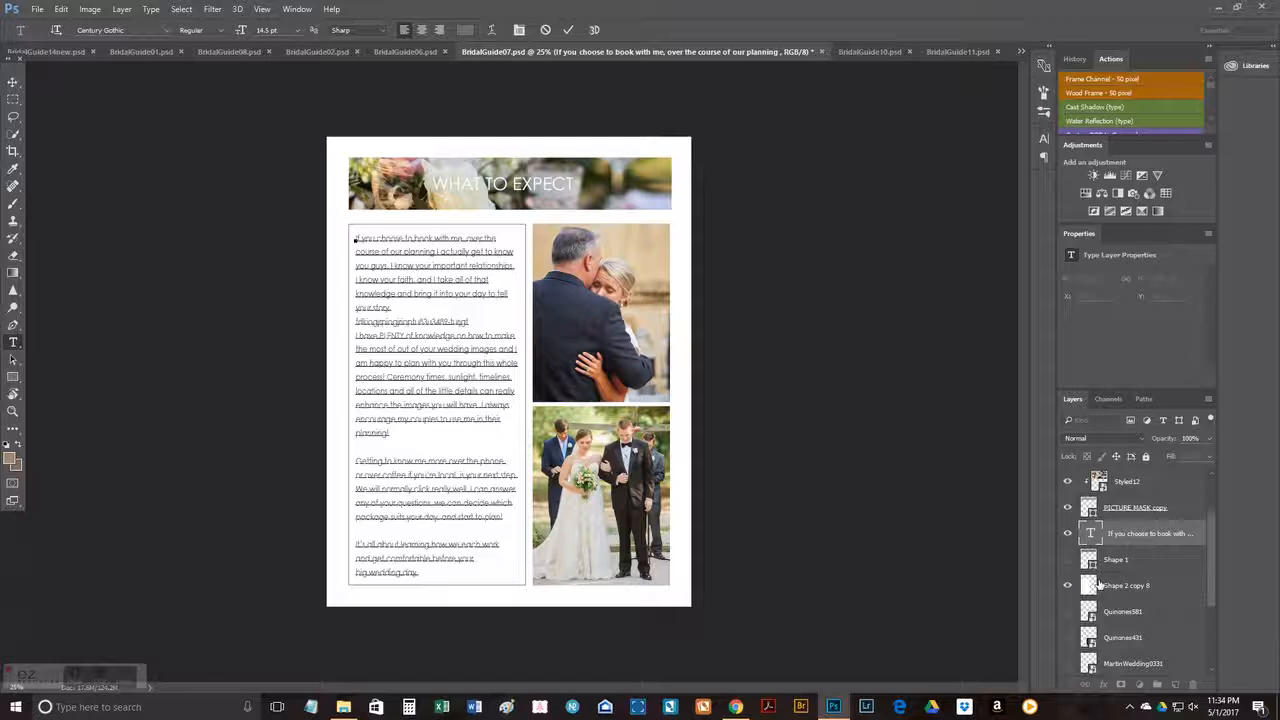
{"action": "scroll", "coordinate": [1113, 591], "scroll_direction": "up", "scroll_amount": 3}
{"action": "left_click", "coordinate": [1155, 567]}
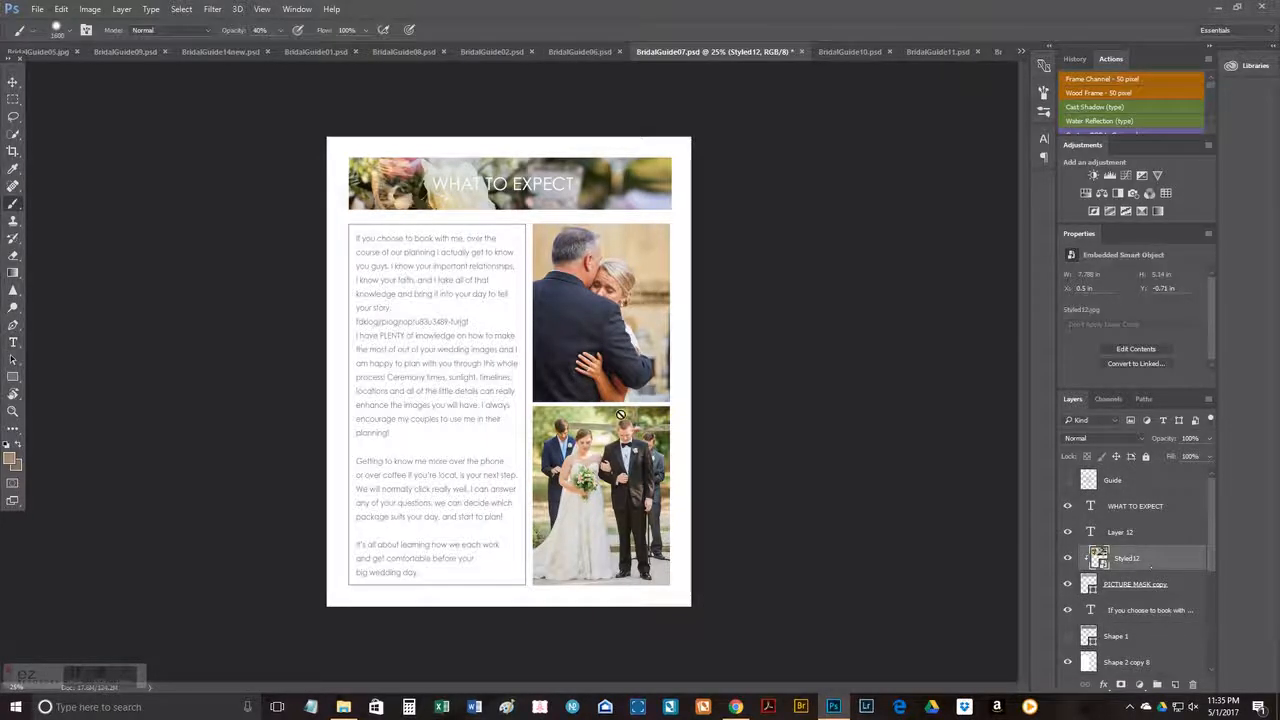
Step: Place DW3B4803 copy.jpg as an embedded image directly above the lowest PICTURE MASK layer, keeping its default size and position
{"action": "scroll", "coordinate": [1127, 598], "scroll_direction": "down", "scroll_amount": 6}
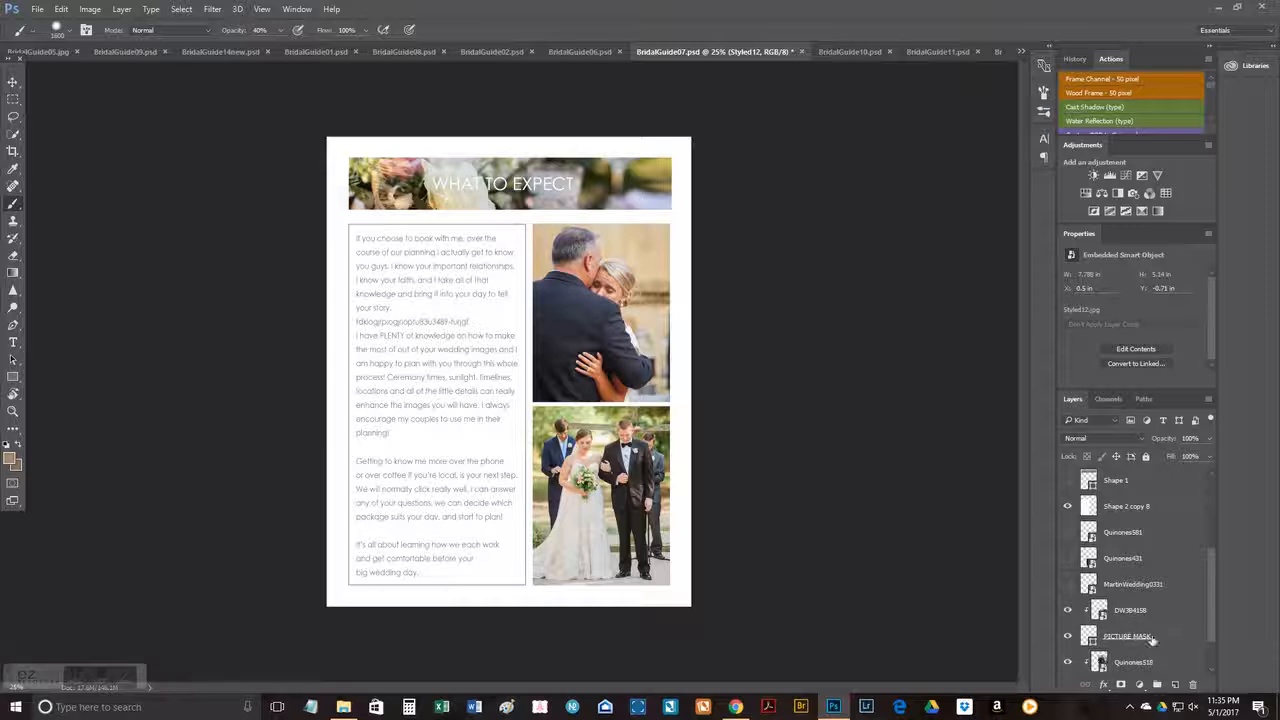
{"action": "scroll", "coordinate": [1150, 640], "scroll_direction": "down", "scroll_amount": 2}
{"action": "left_click", "coordinate": [1098, 634]}
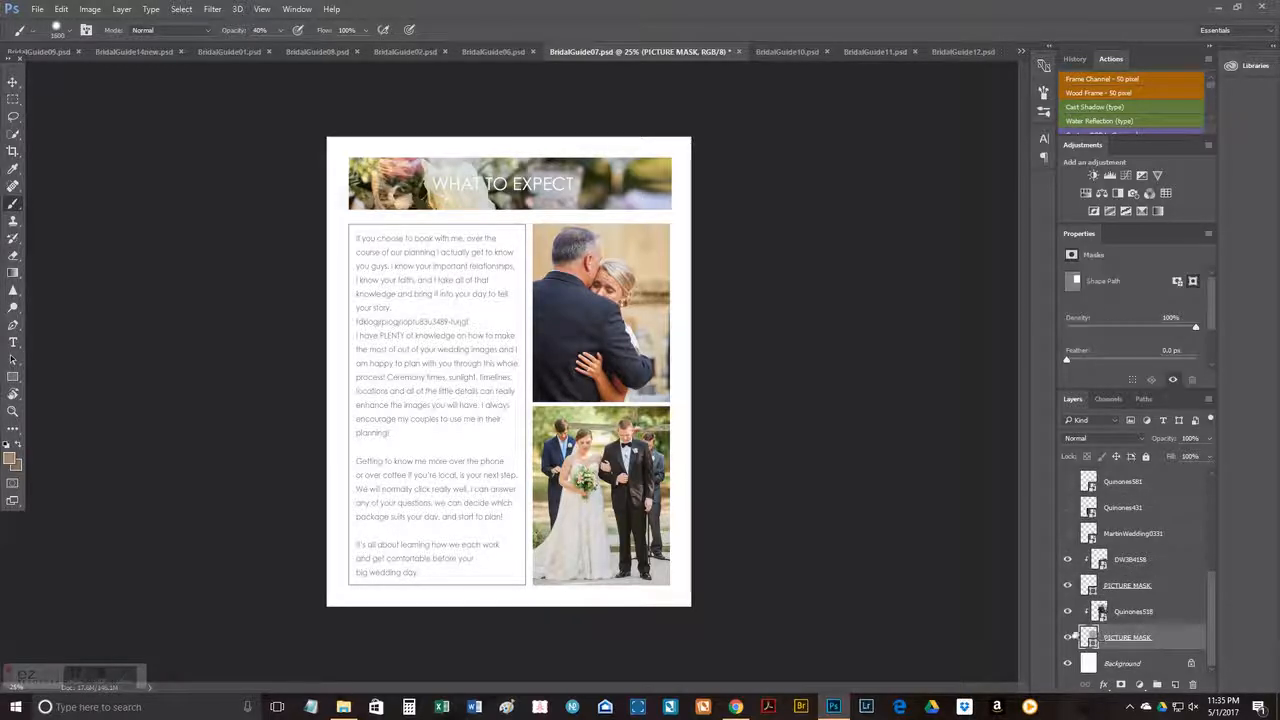
{"action": "left_click", "coordinate": [37, 9]}
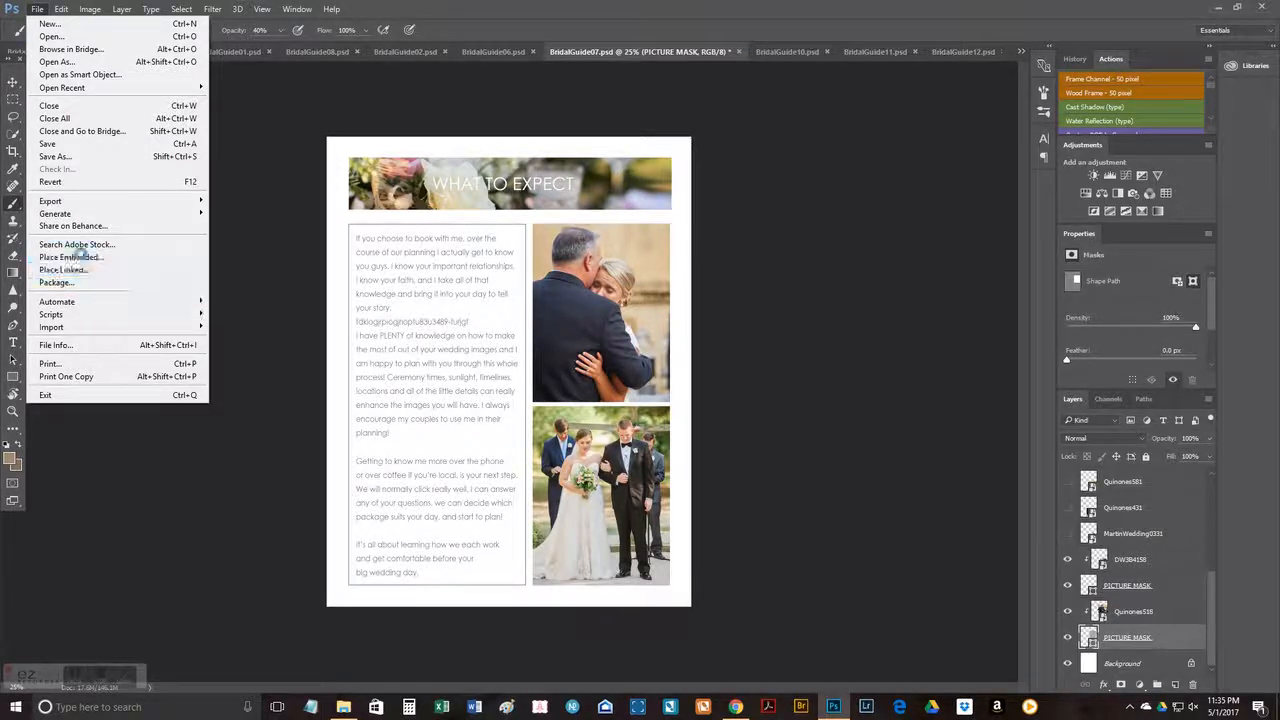
{"action": "left_click", "coordinate": [82, 257]}
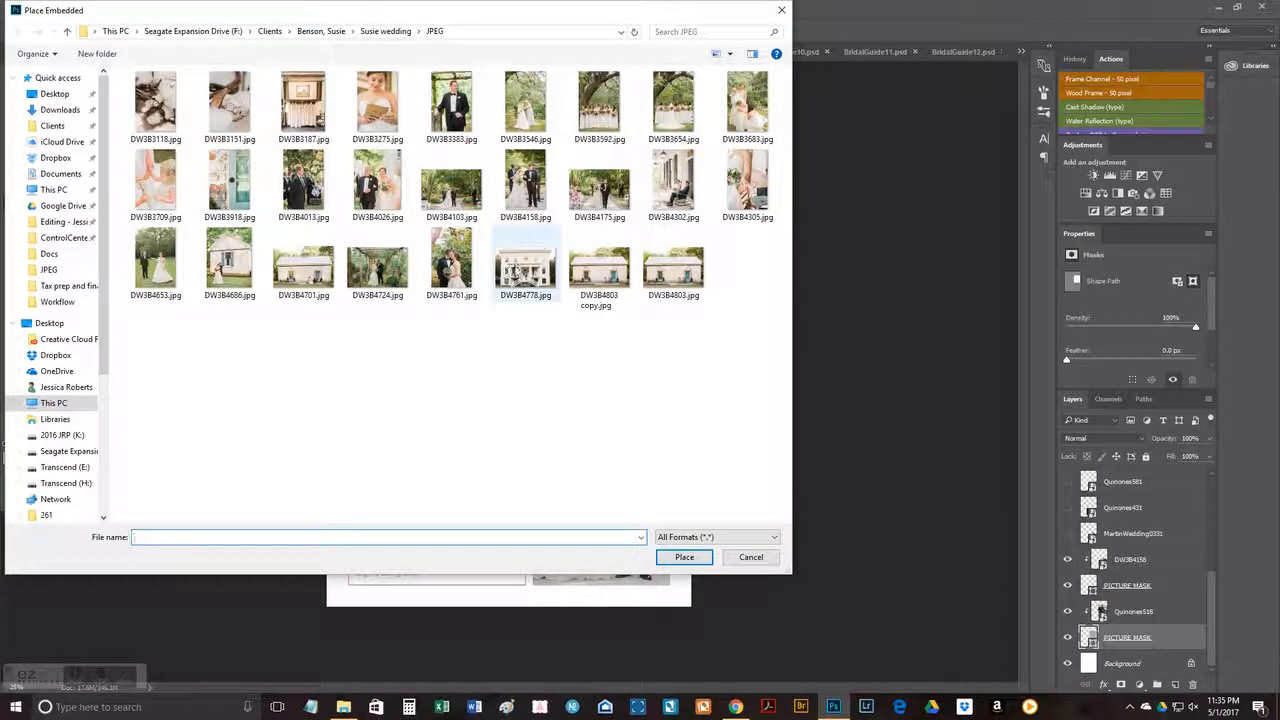
{"action": "double_click", "coordinate": [599, 268]}
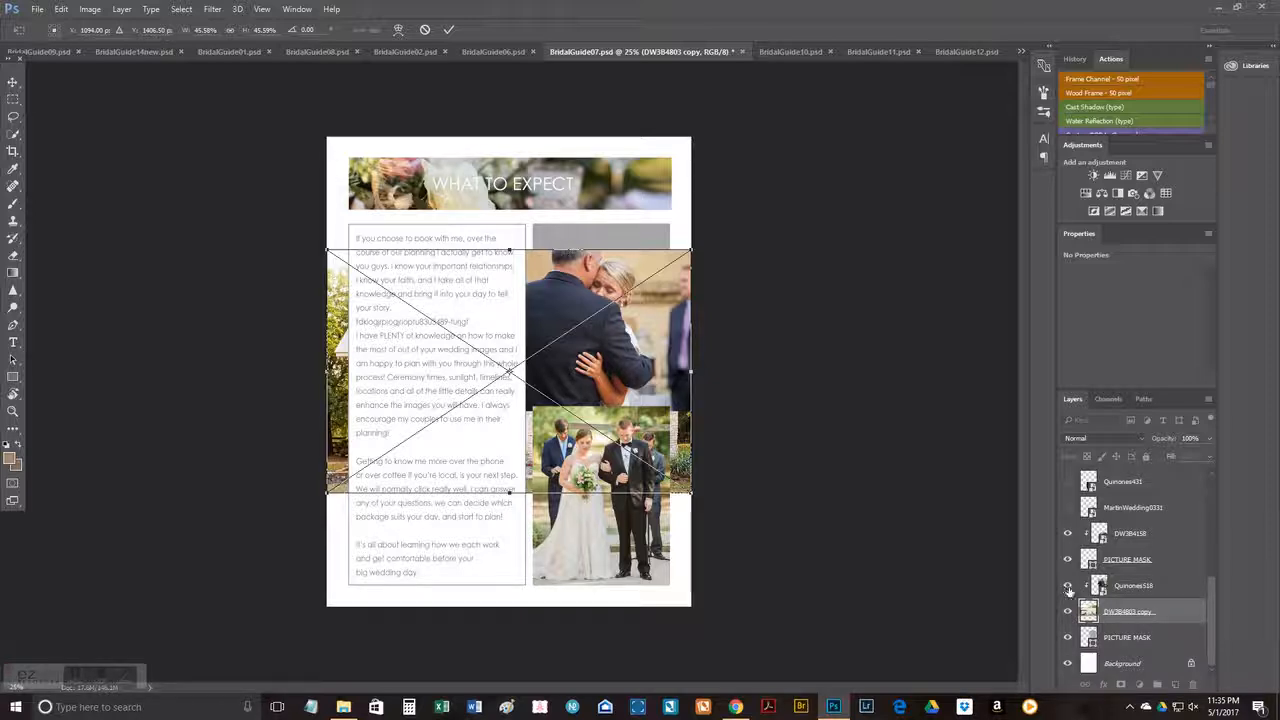
{"action": "key", "text": "Return"}
{"action": "key", "text": "Return"}
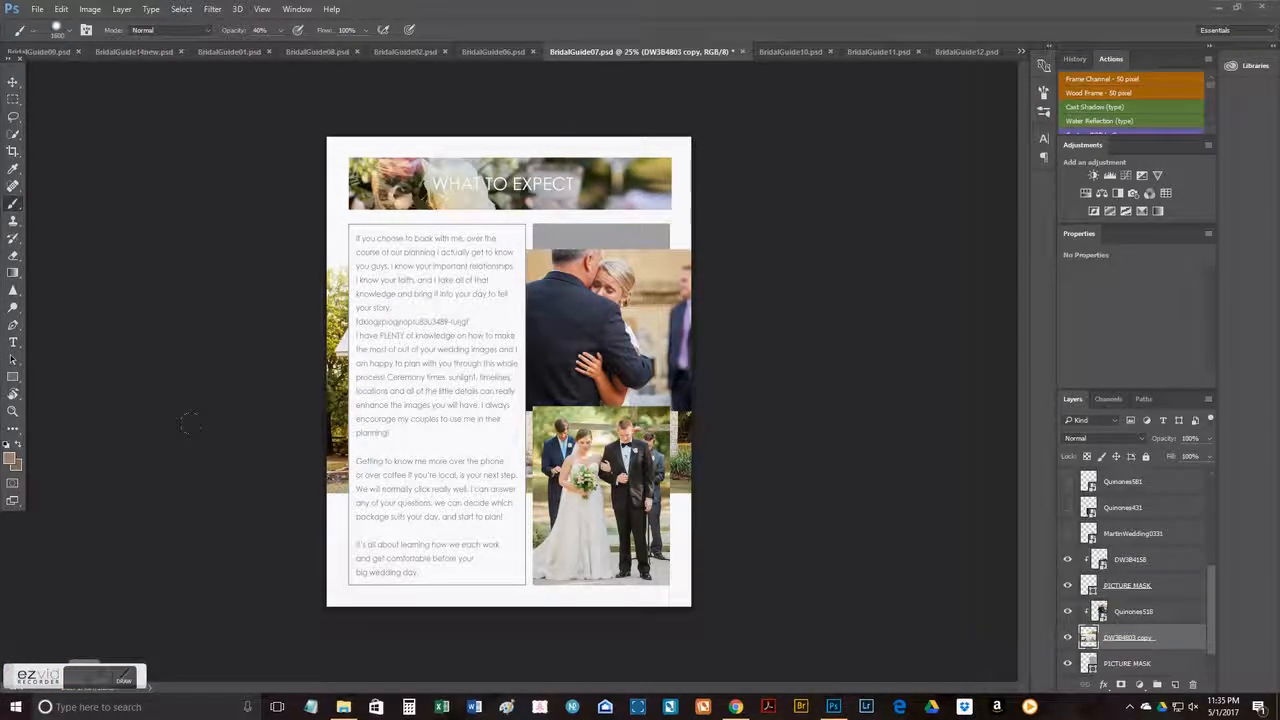
Step: Clip the DW3B4803 copy layer to the PICTURE MASK layer directly below it
{"action": "scroll", "coordinate": [1120, 620], "scroll_direction": "down", "scroll_amount": 1}
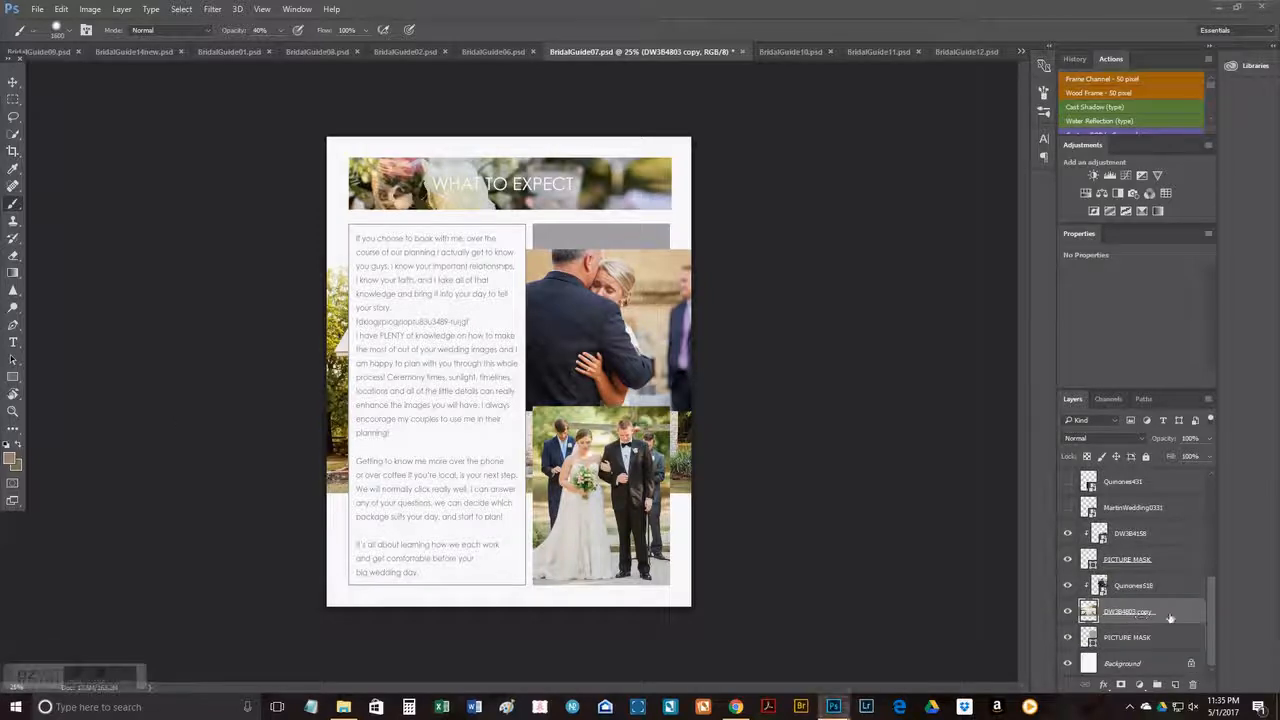
{"action": "right_click", "coordinate": [1170, 617]}
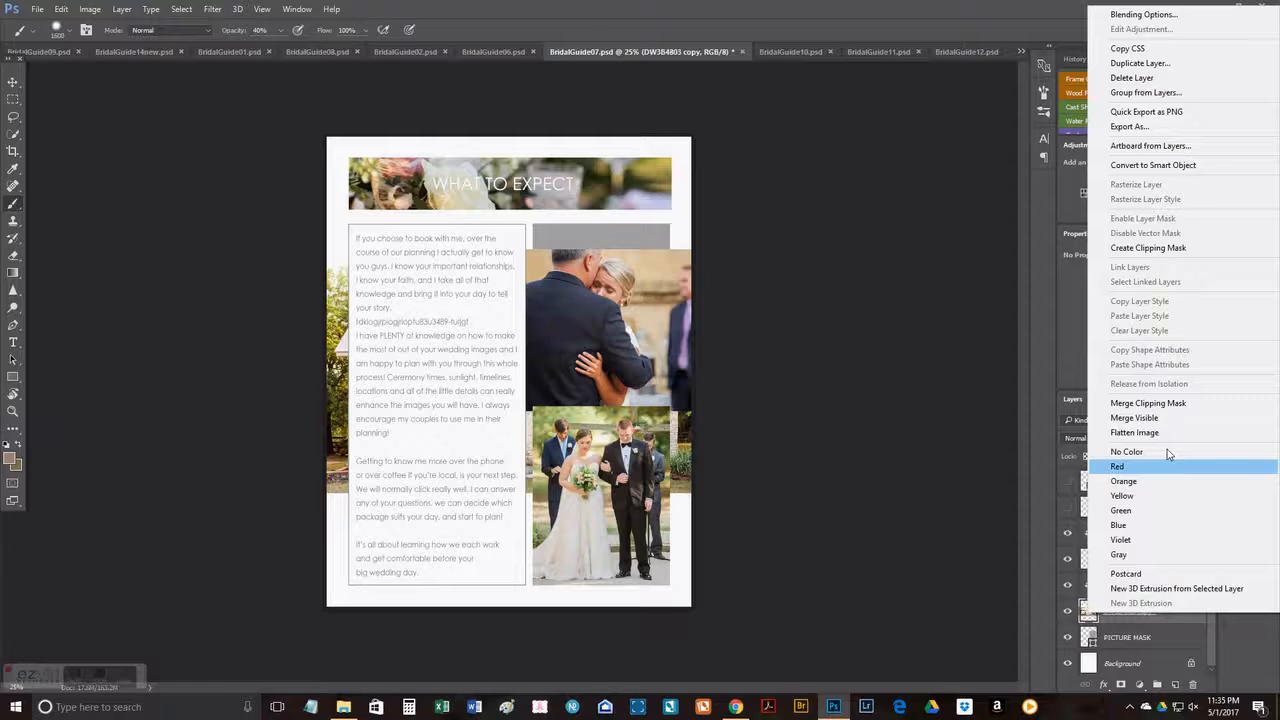
{"action": "left_click", "coordinate": [1129, 247]}
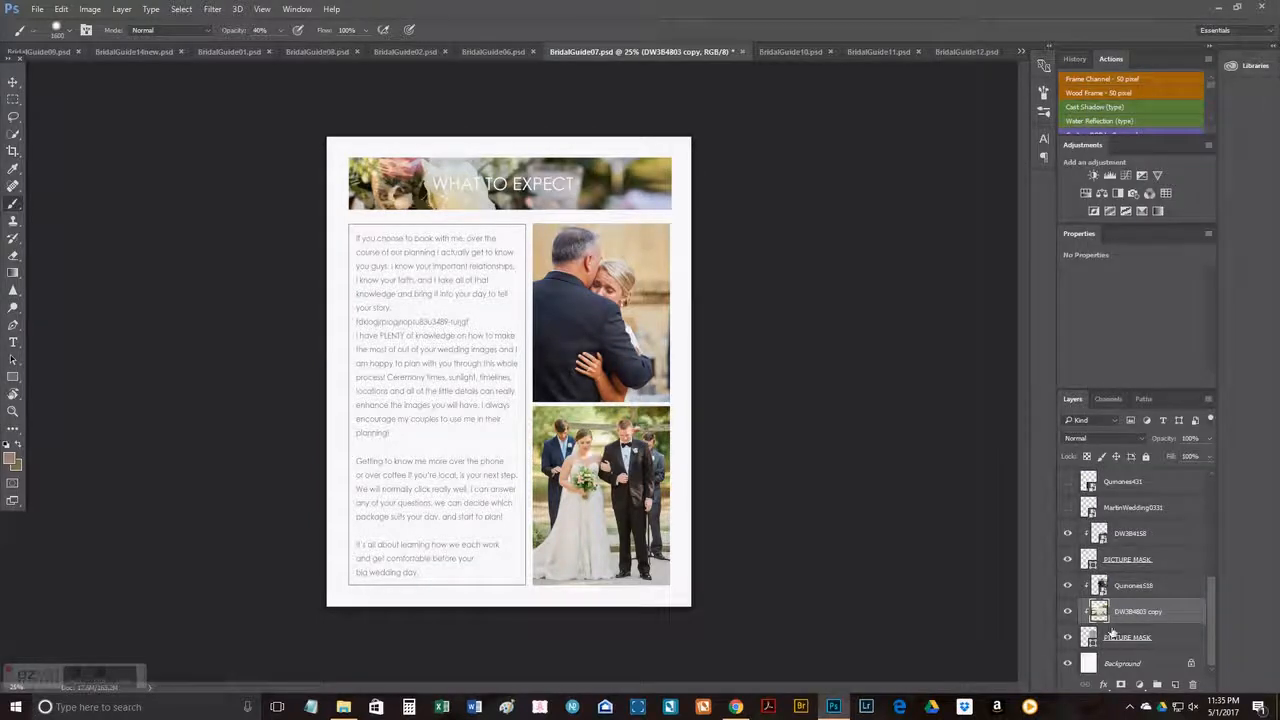
Step: Hide the clipped photo layer directly above DW3B4803 copy and move the DW3B4803 copy photo up and right to fill the upper picture frame
{"action": "left_click", "coordinate": [1067, 585]}
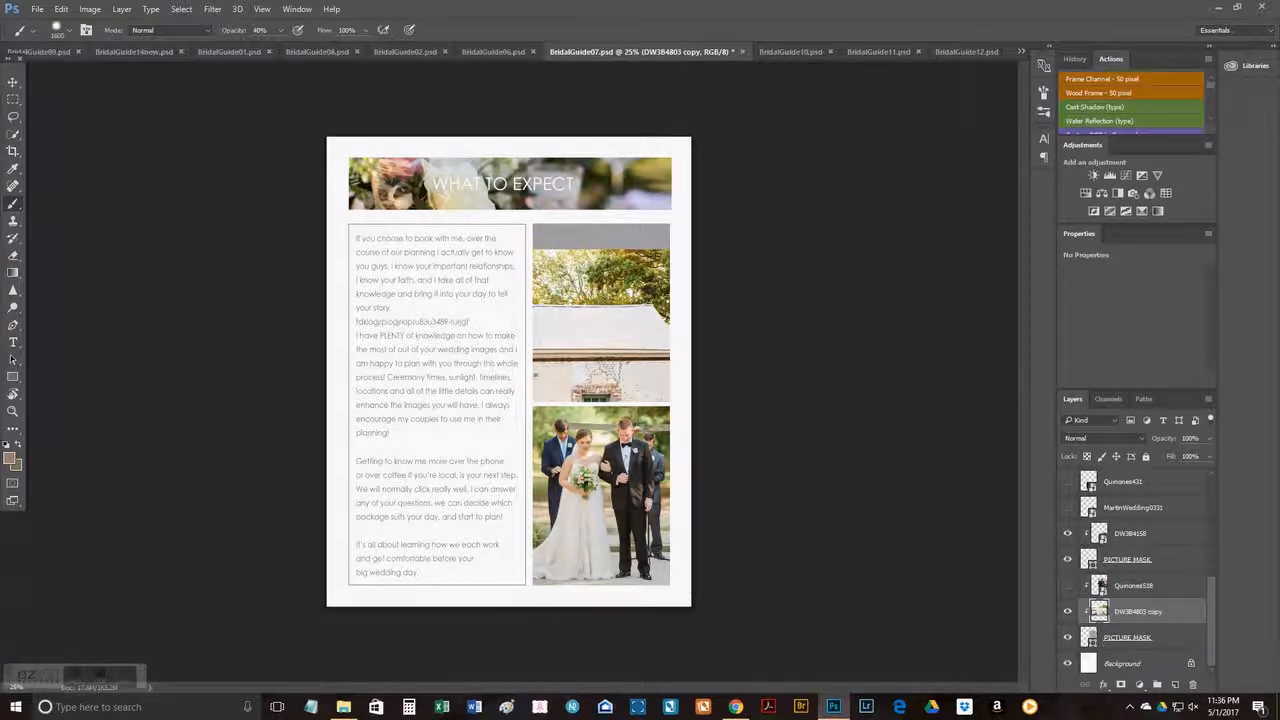
{"action": "left_click", "coordinate": [13, 83]}
{"action": "left_click_drag", "start_coordinate": [530, 262], "coordinate": [592, 228]}
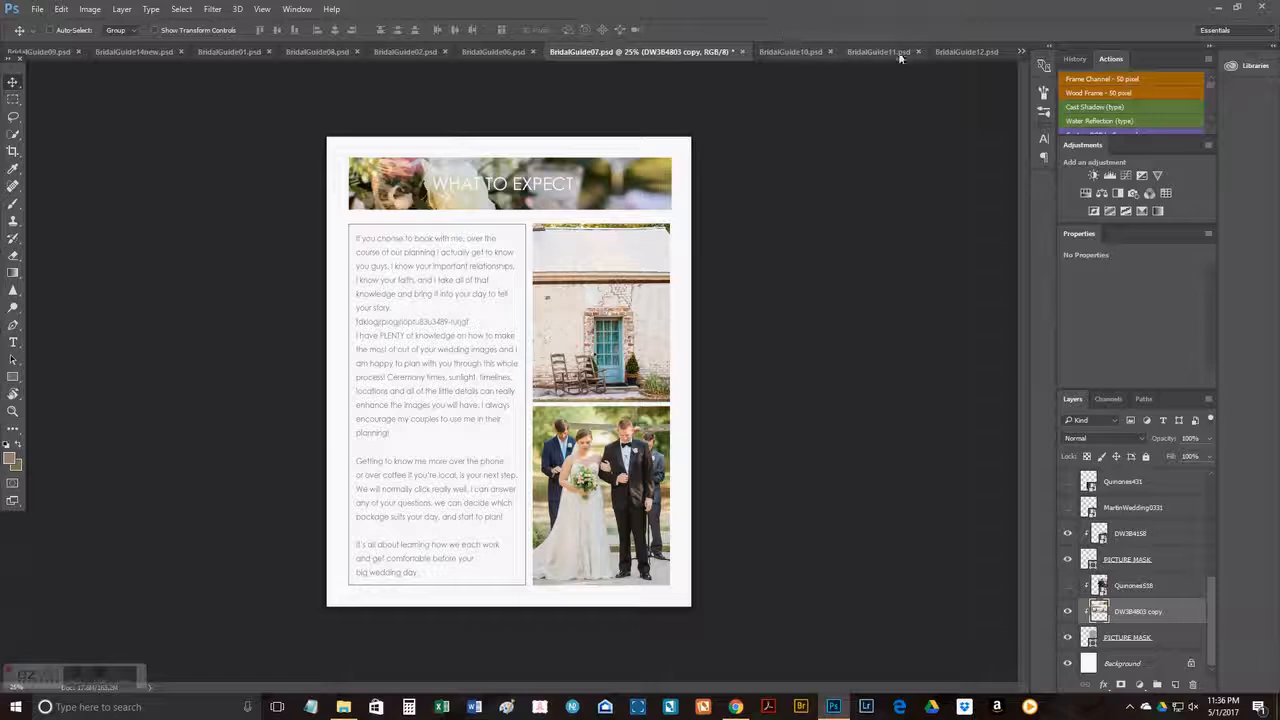
Step: Switch to BridalGuide14new.psd and start a multi-page PDF Presentation with all open files added as sources
{"action": "left_click", "coordinate": [1021, 51]}
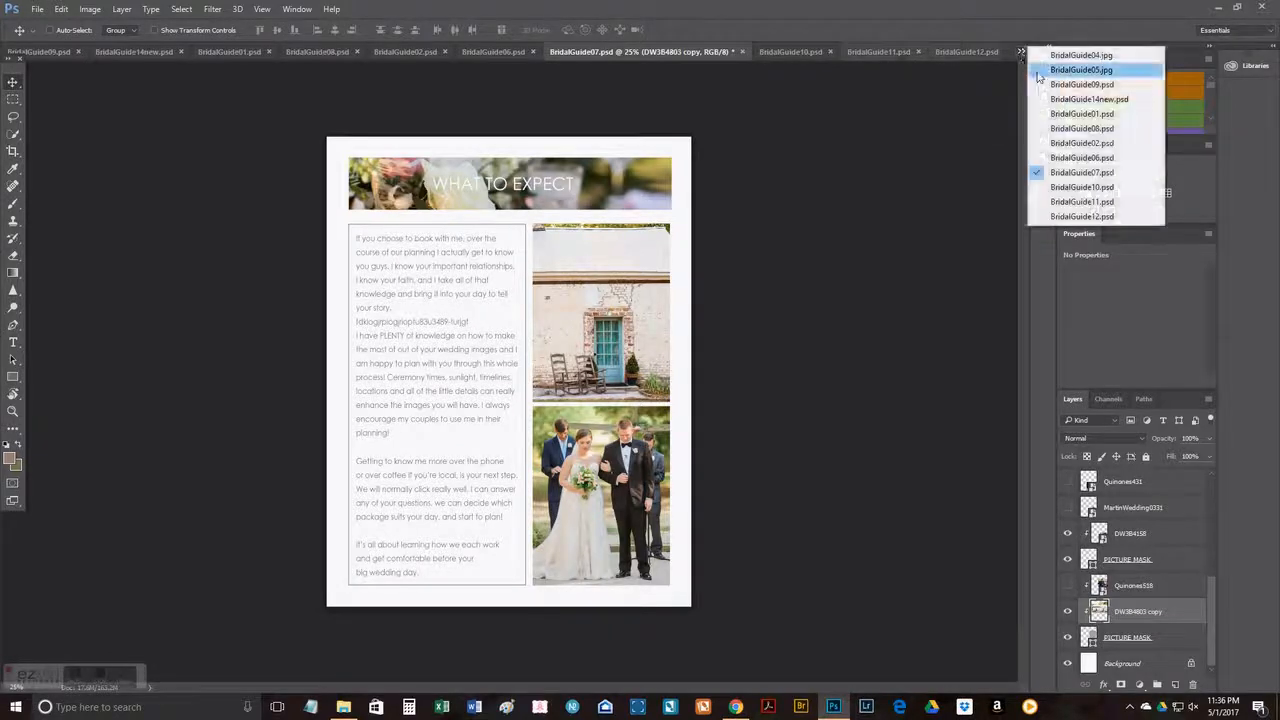
{"action": "left_click", "coordinate": [1052, 100]}
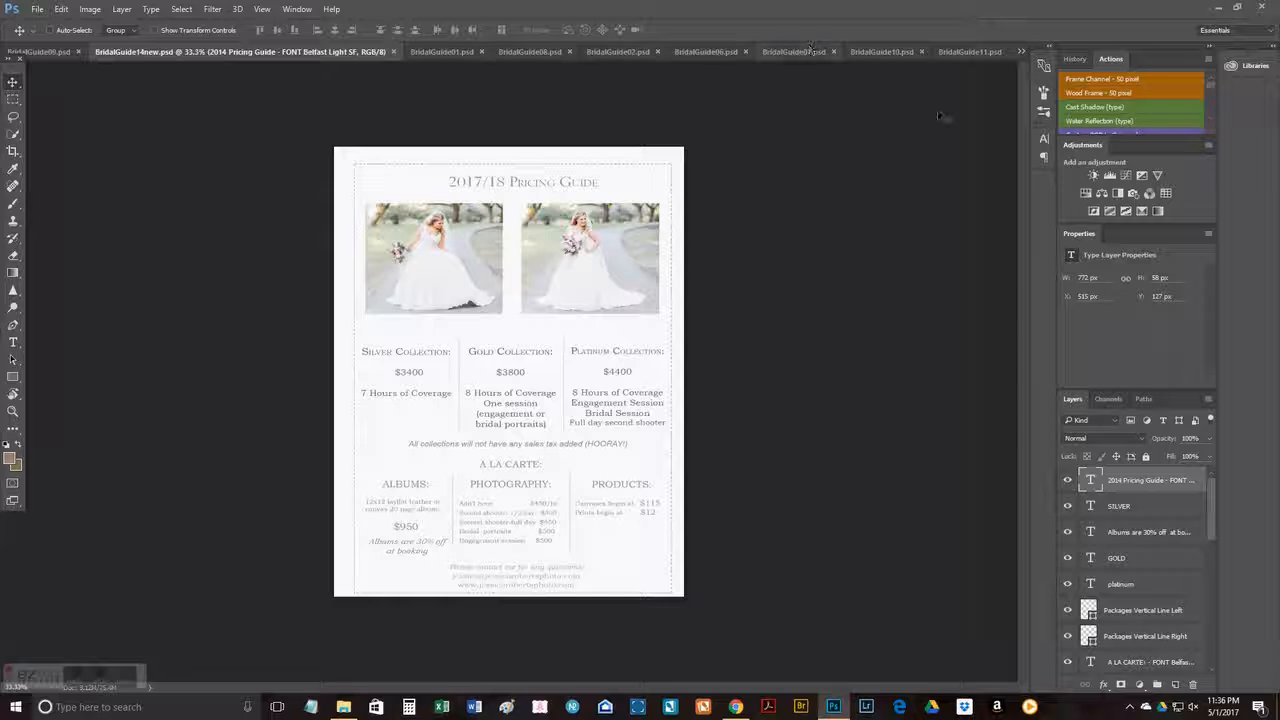
{"action": "left_click", "coordinate": [36, 10]}
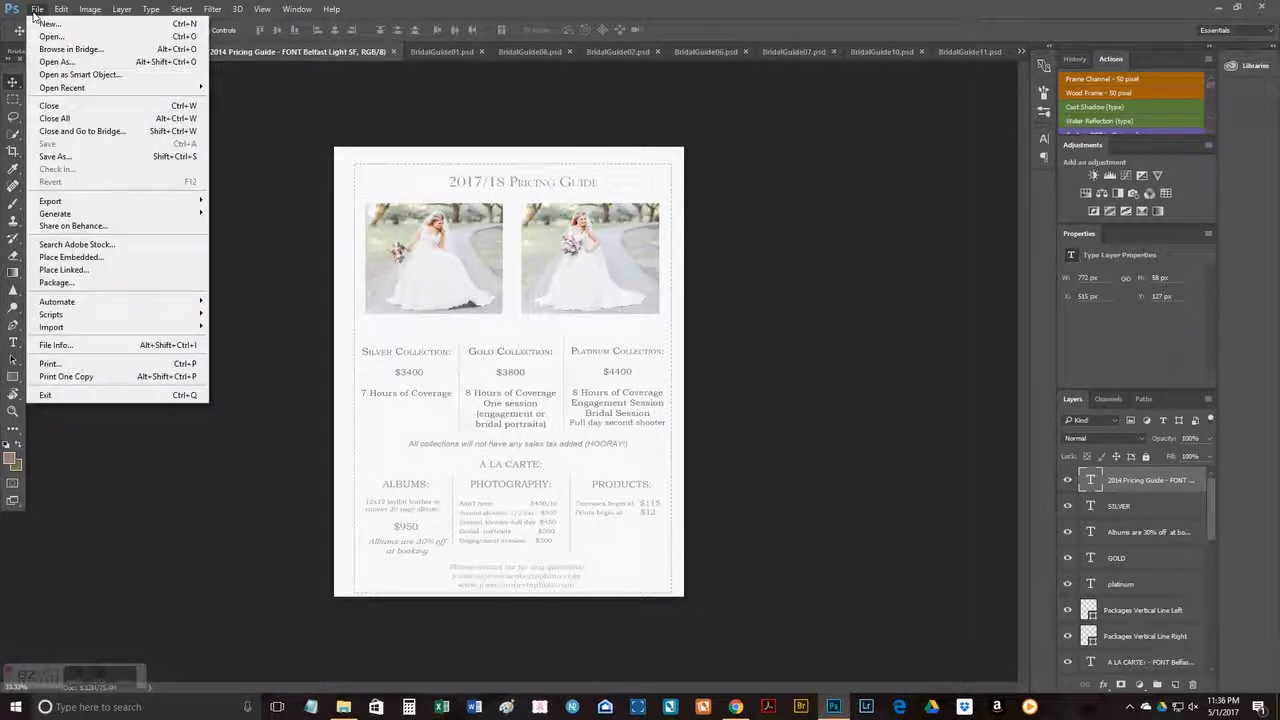
{"action": "mouse_move", "coordinate": [60, 301]}
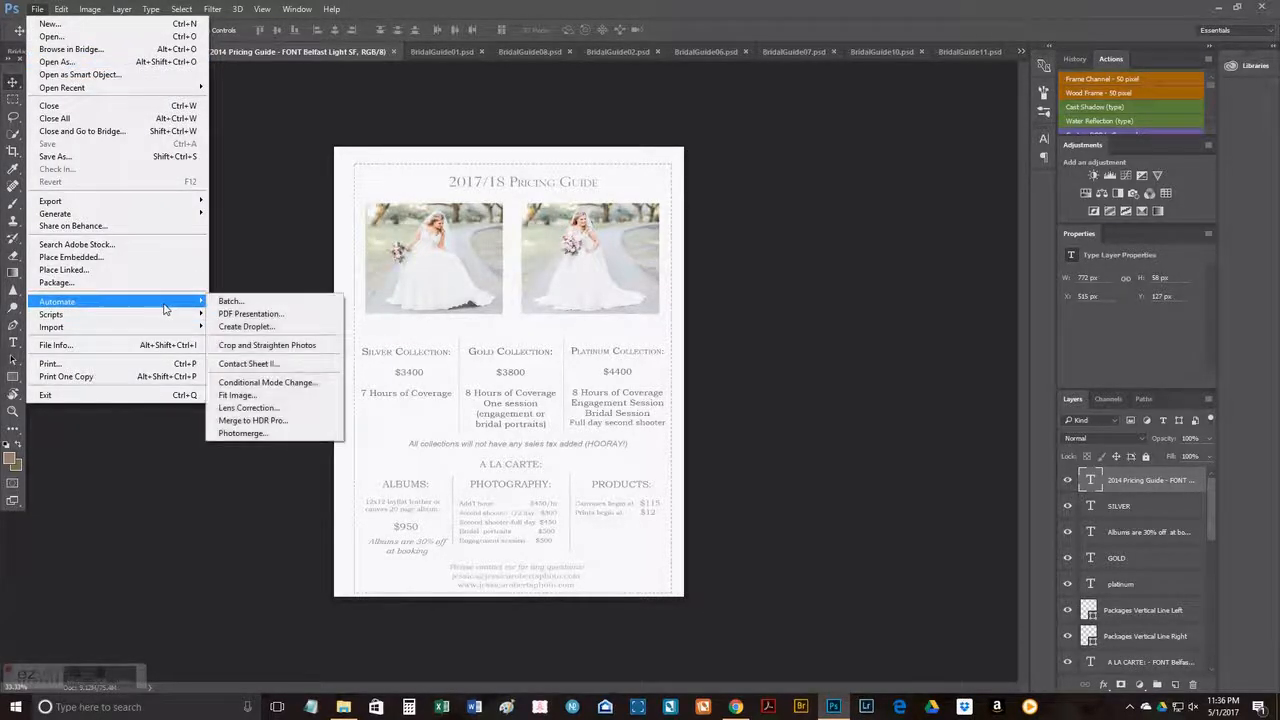
{"action": "left_click", "coordinate": [262, 314]}
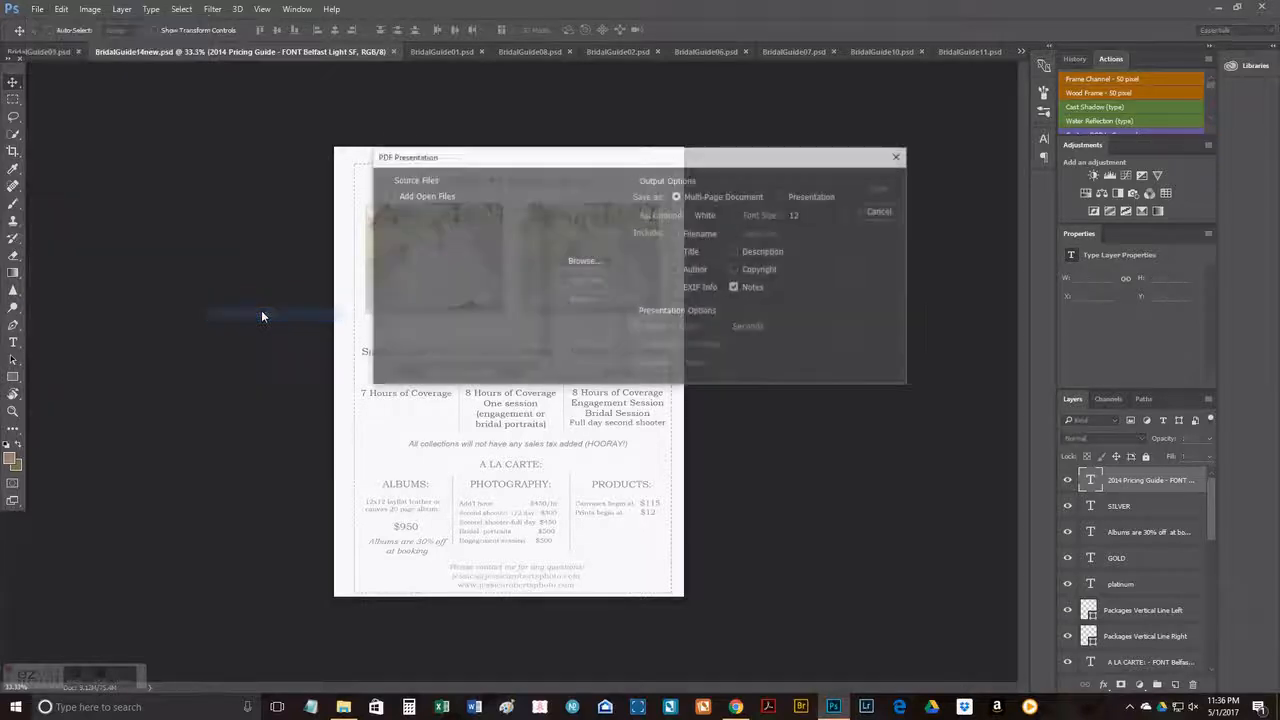
{"action": "left_click", "coordinate": [388, 196]}
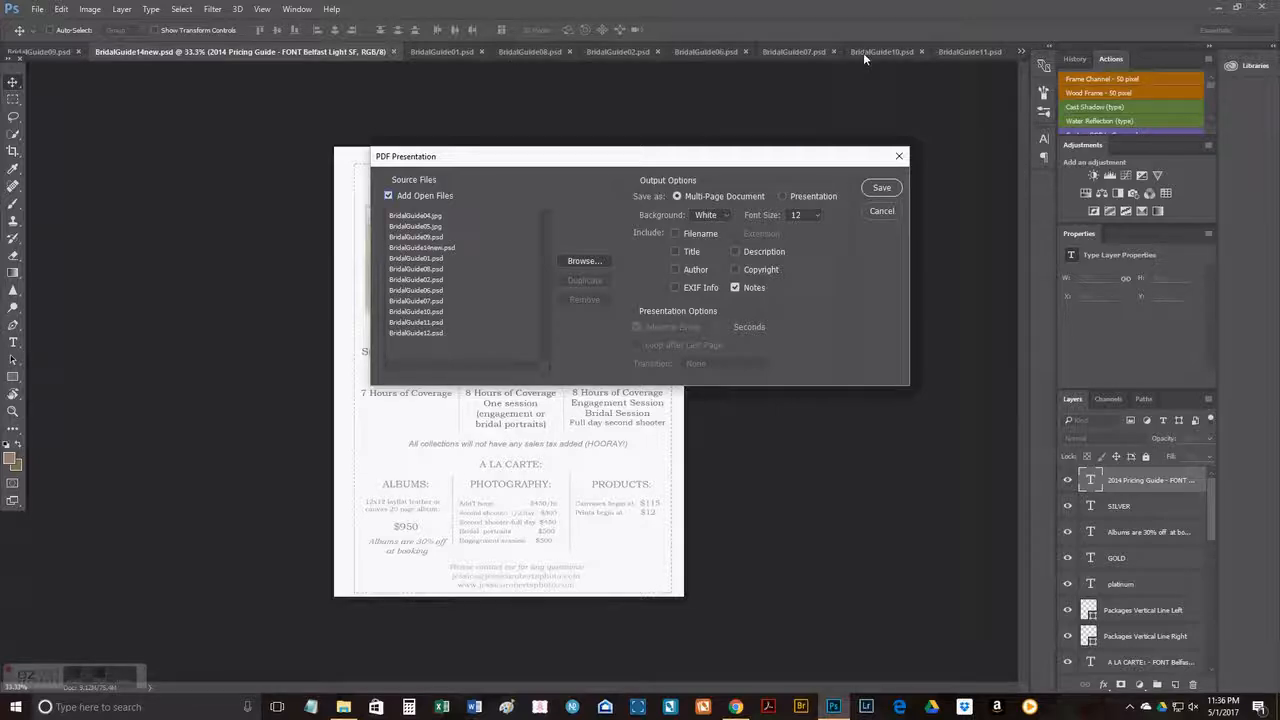
Step: Reorder the PDF Presentation source files in ascending page order from BridalGuide01.psd to BridalGuide14new.psd
{"action": "left_click_drag", "start_coordinate": [422, 280], "coordinate": [415, 217]}
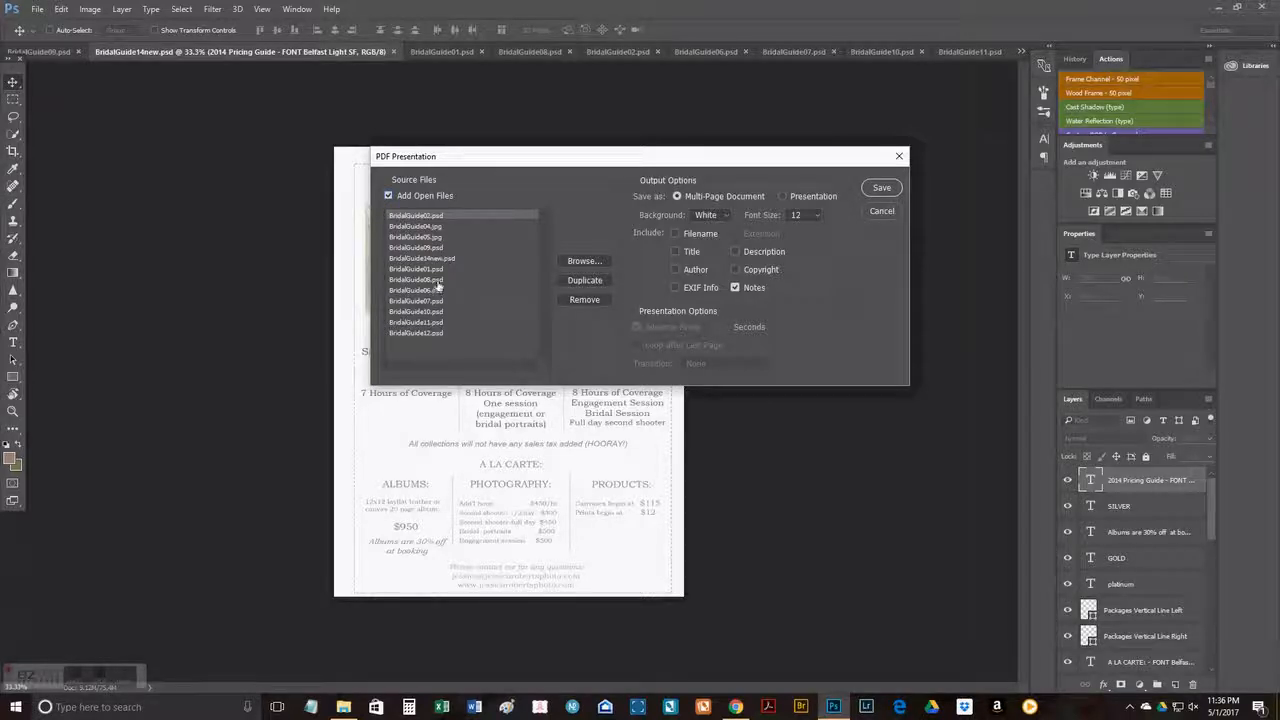
{"action": "left_click_drag", "start_coordinate": [438, 275], "coordinate": [410, 218]}
{"action": "left_click_drag", "start_coordinate": [408, 270], "coordinate": [412, 348]}
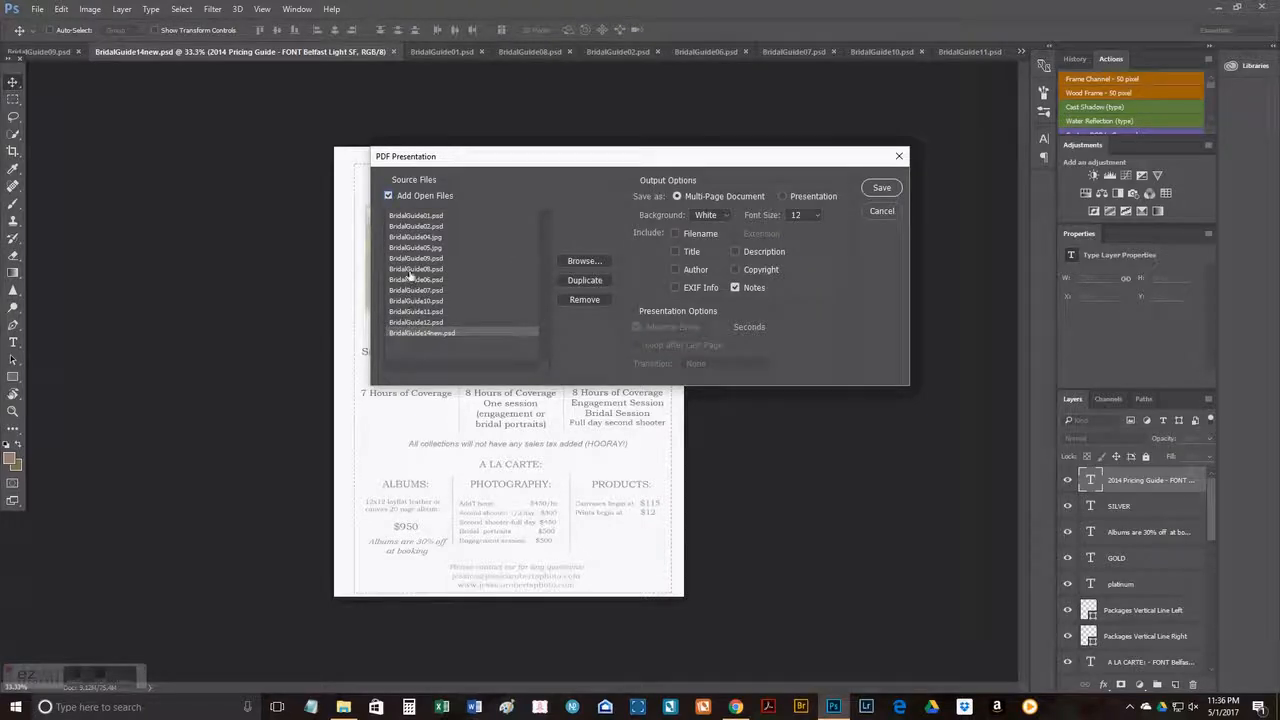
{"action": "left_click_drag", "start_coordinate": [409, 270], "coordinate": [413, 298]}
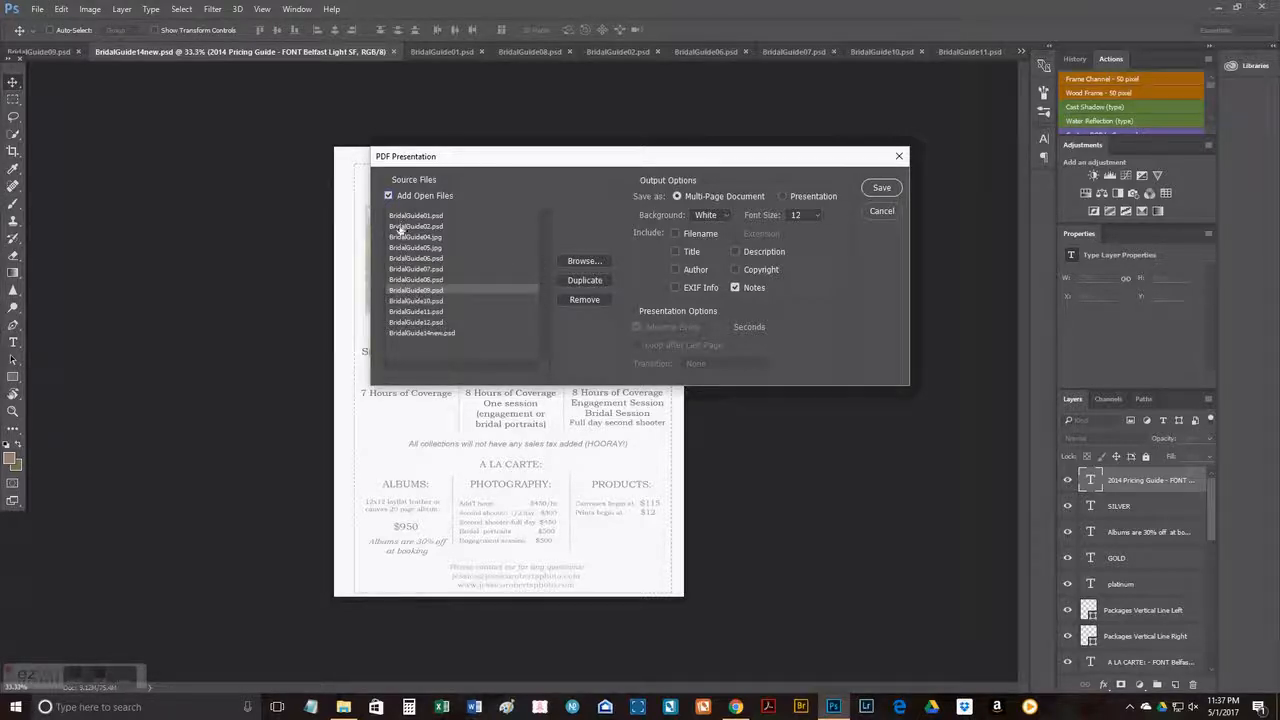
Step: Save the multi-page PDF to the Desktop with the file name example2
{"action": "left_click", "coordinate": [880, 187]}
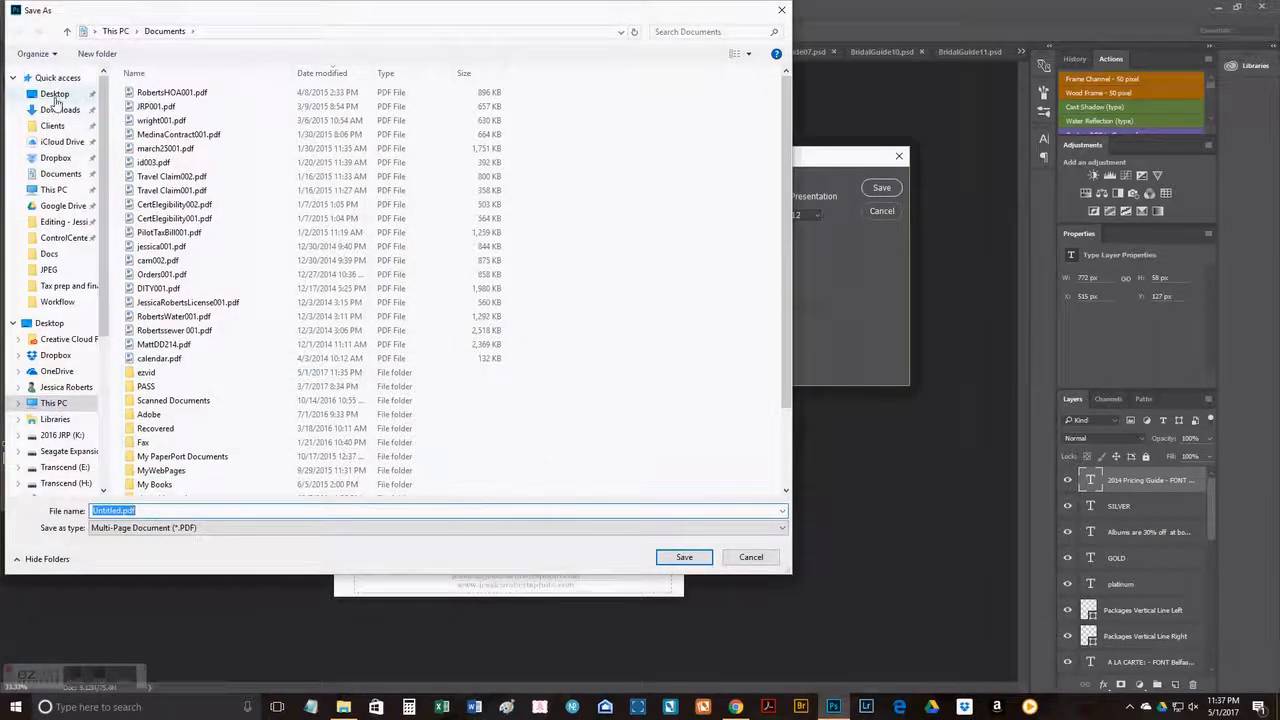
{"action": "left_click", "coordinate": [54, 94]}
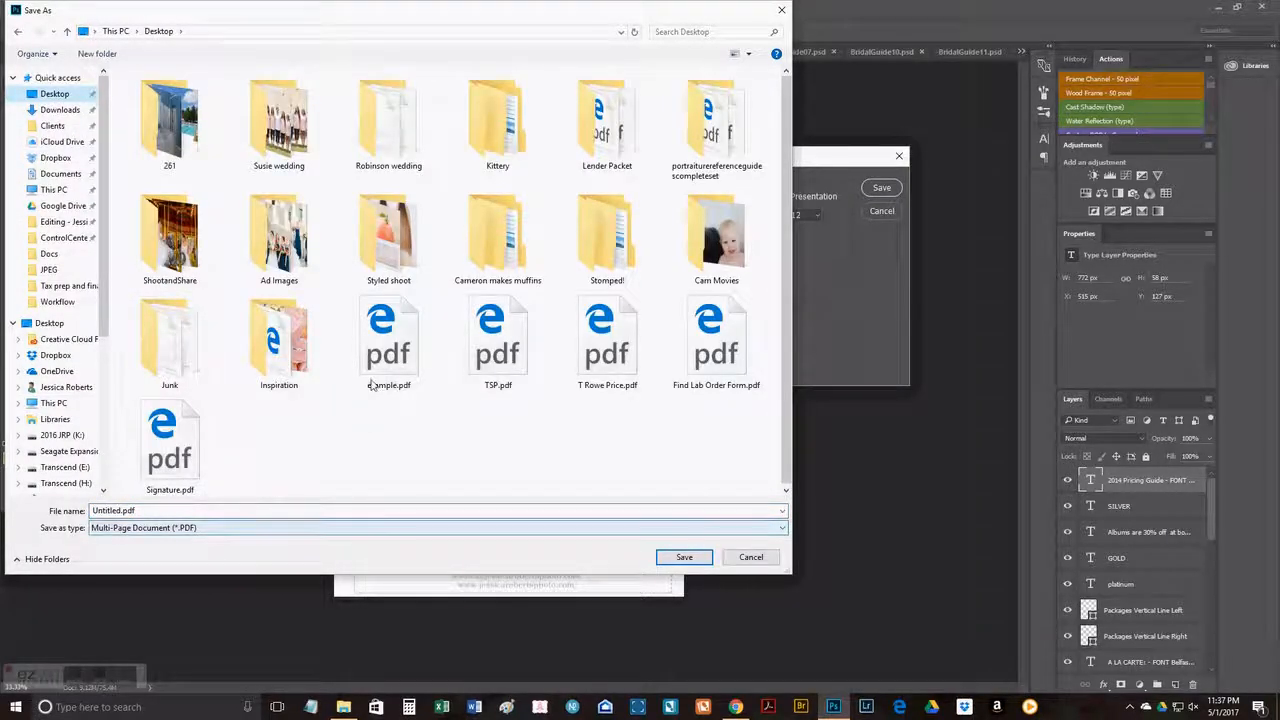
{"action": "left_click", "coordinate": [180, 512]}
{"action": "type", "text": "example"}
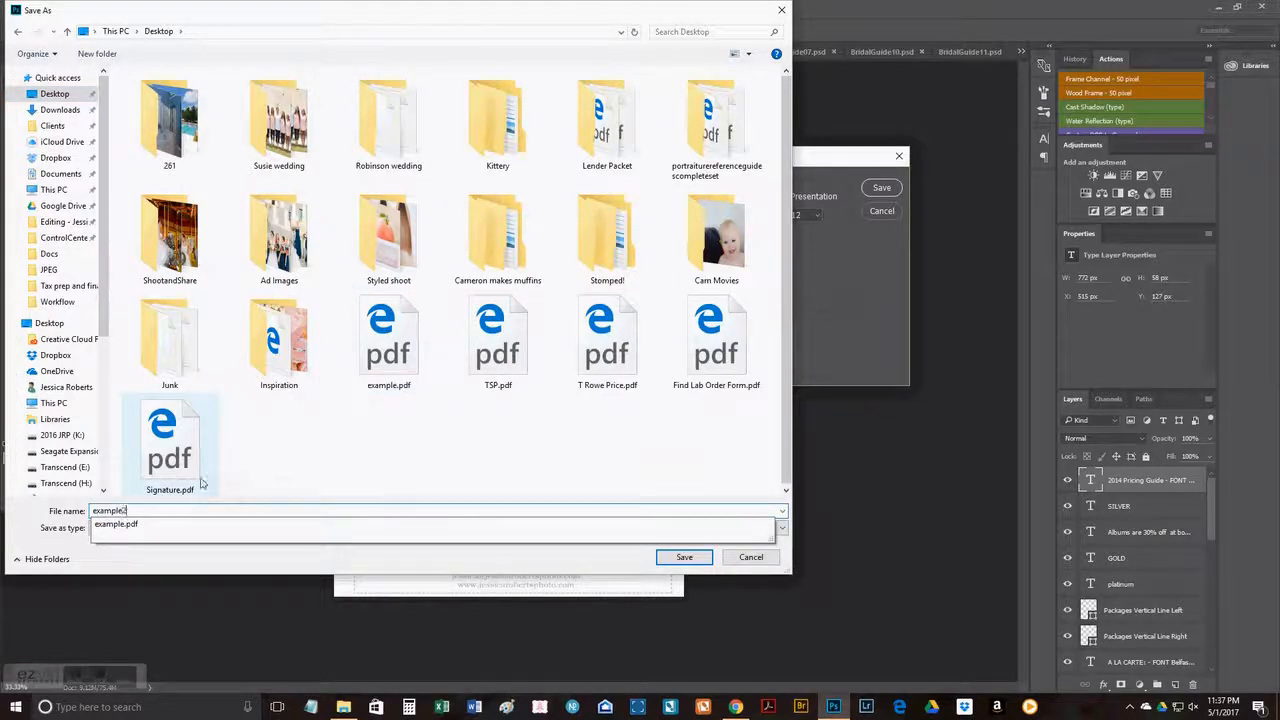
{"action": "key", "text": "Return"}
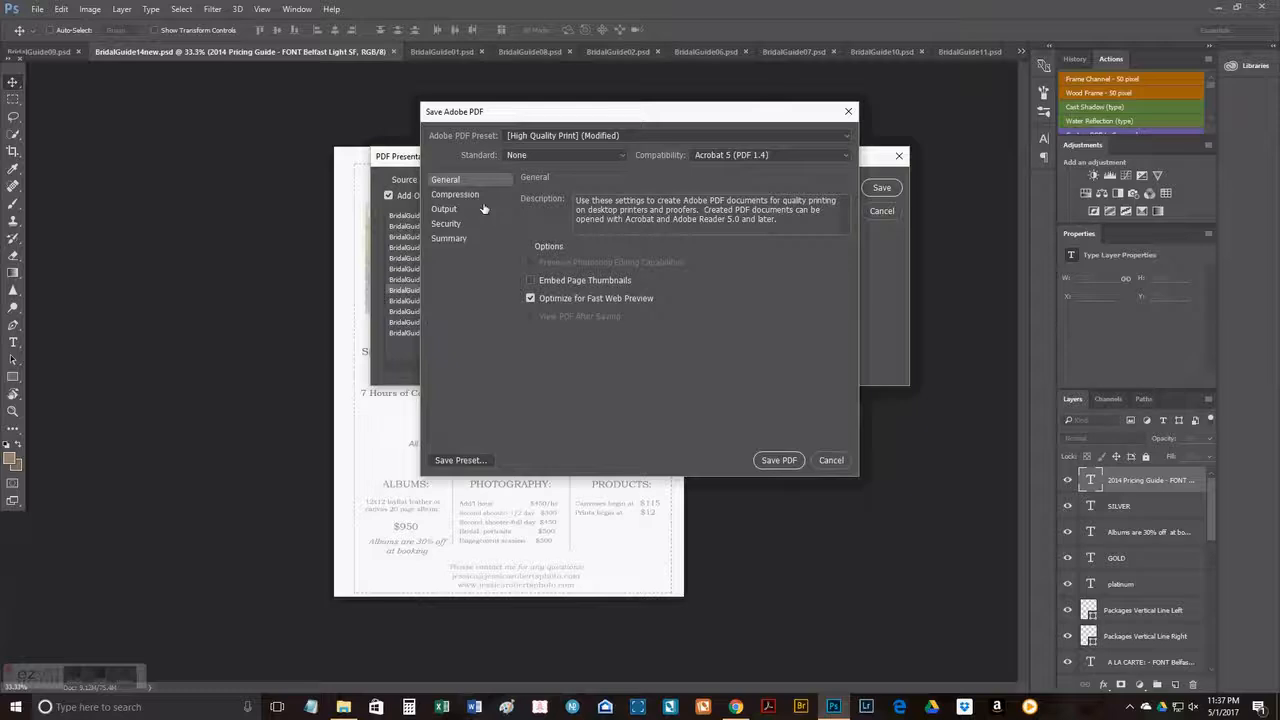
Step: Set the PDF's JPEG compression image quality to High and save it, accepting existing pixel data for all text layers
{"action": "left_click", "coordinate": [482, 200]}
{"action": "left_click", "coordinate": [650, 281]}
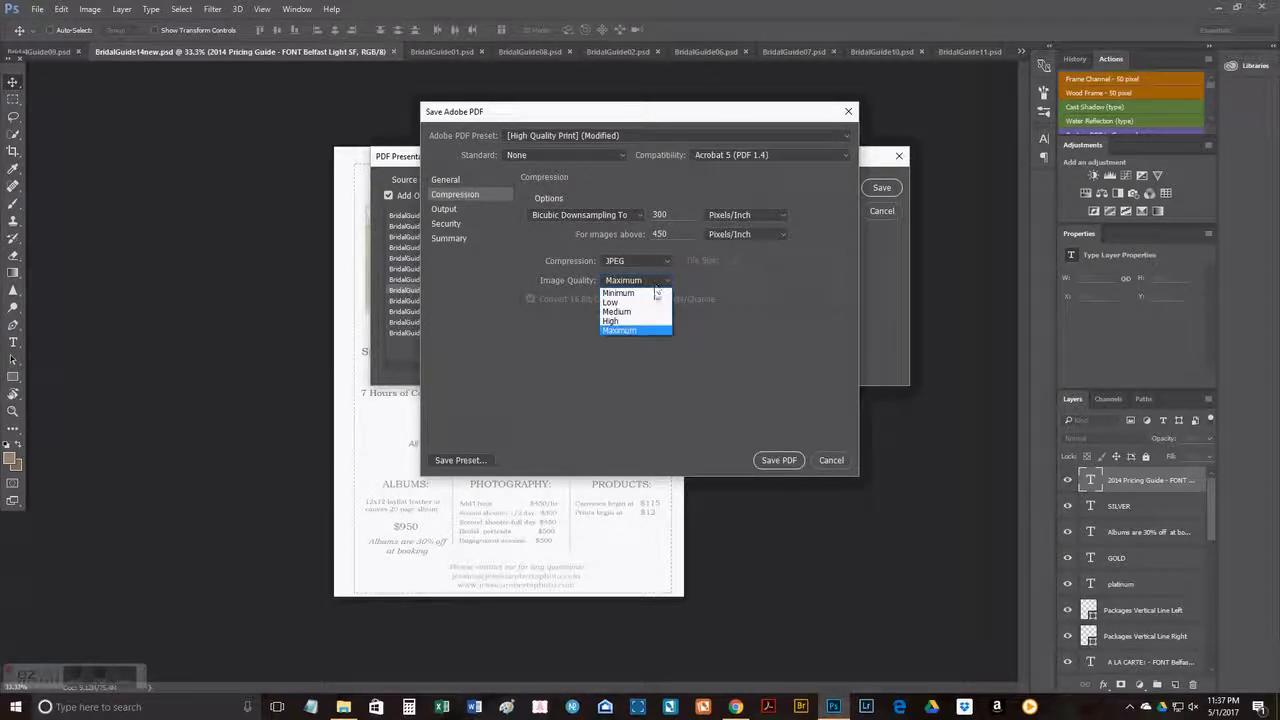
{"action": "left_click", "coordinate": [651, 321]}
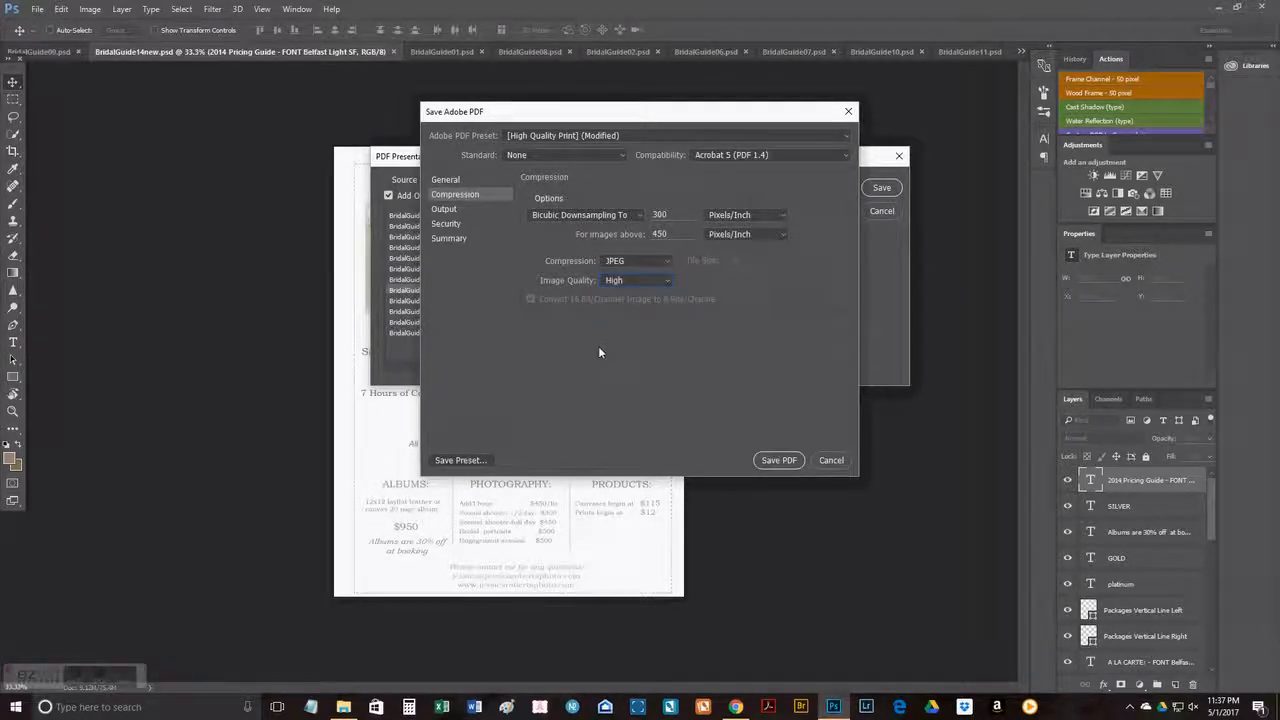
{"action": "left_click", "coordinate": [777, 460]}
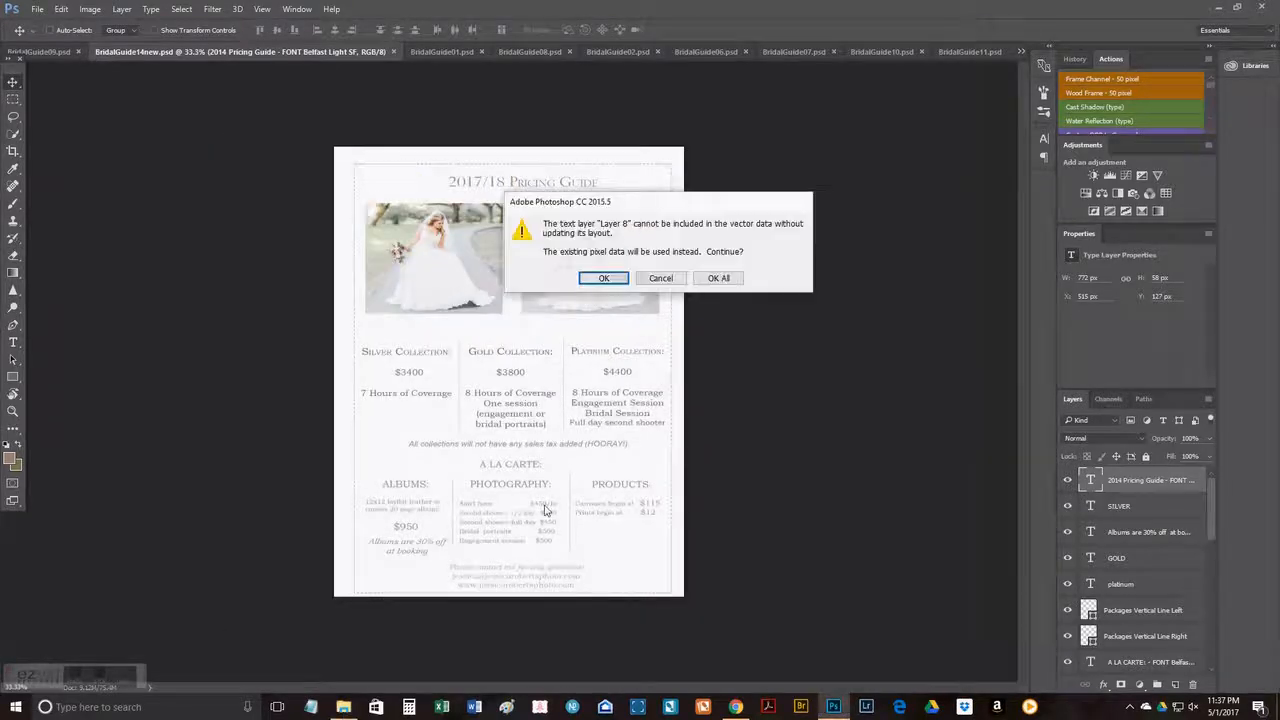
{"action": "left_click", "coordinate": [698, 283]}
Step: Switch to File Explorer and open the Bridal Guide PDF from the New Bridal Guide folder in Google Drive
{"action": "left_click", "coordinate": [343, 706]}
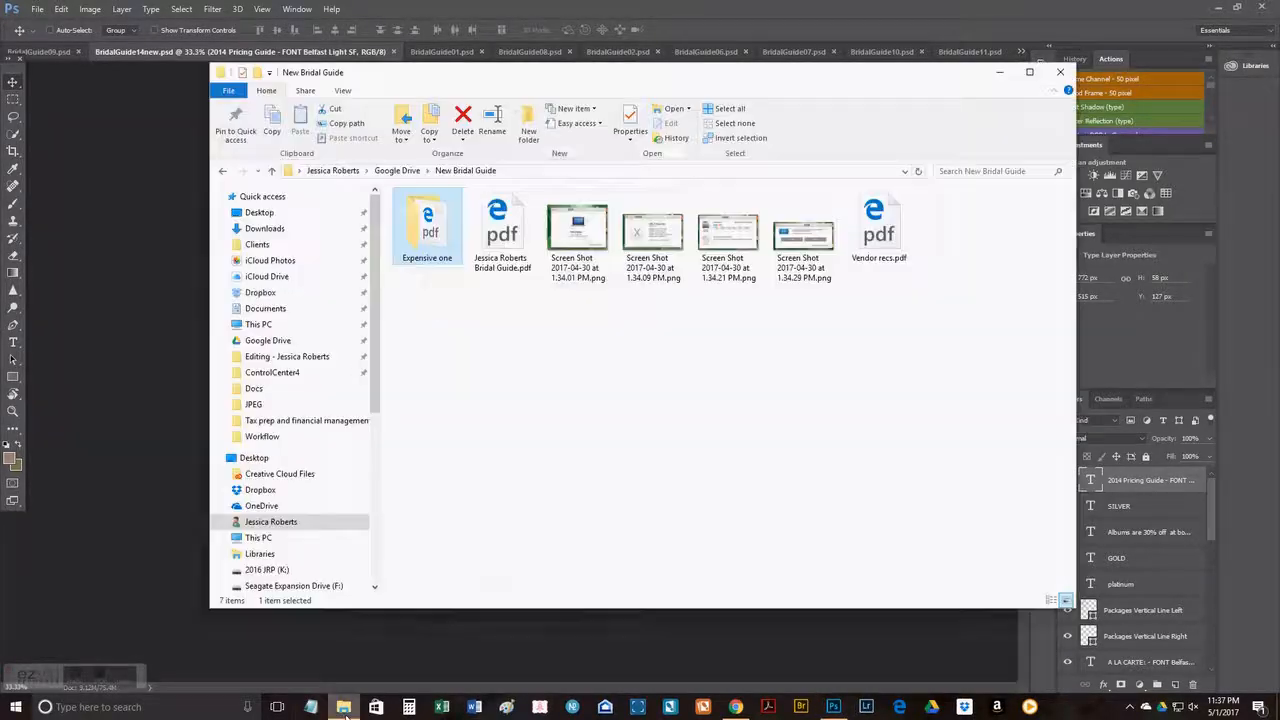
{"action": "left_click", "coordinate": [256, 214]}
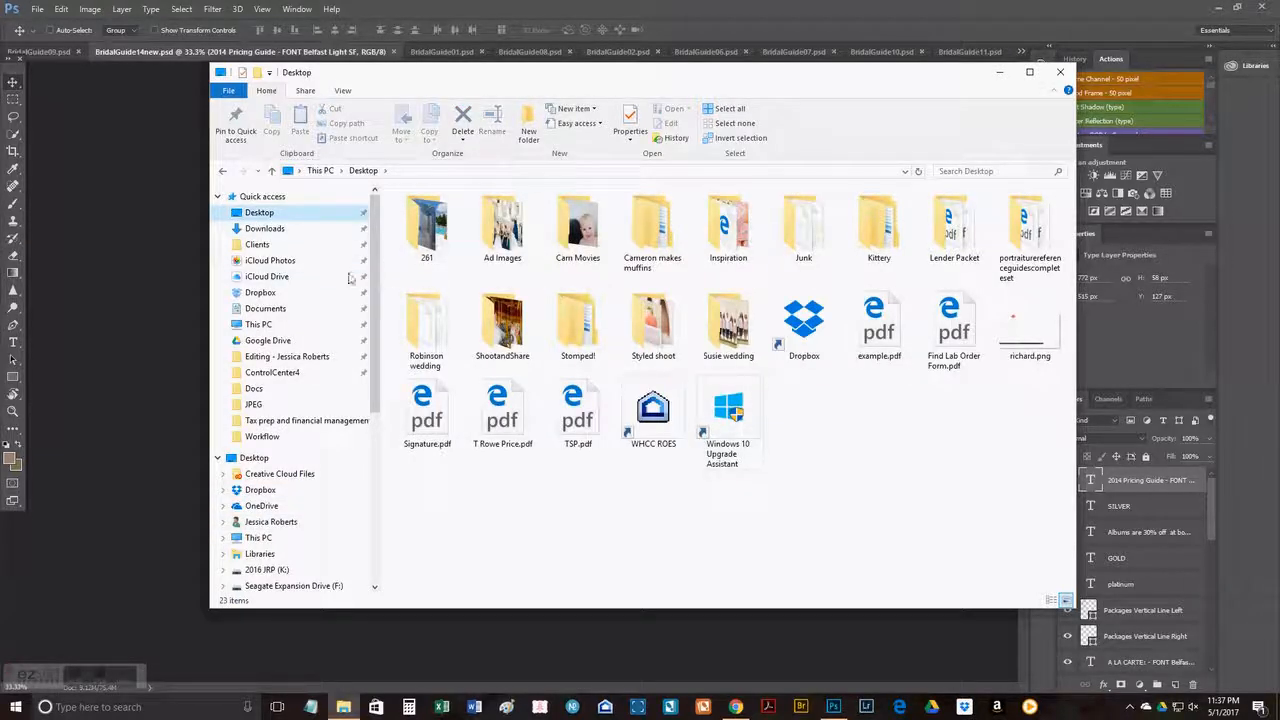
{"action": "left_click", "coordinate": [270, 341]}
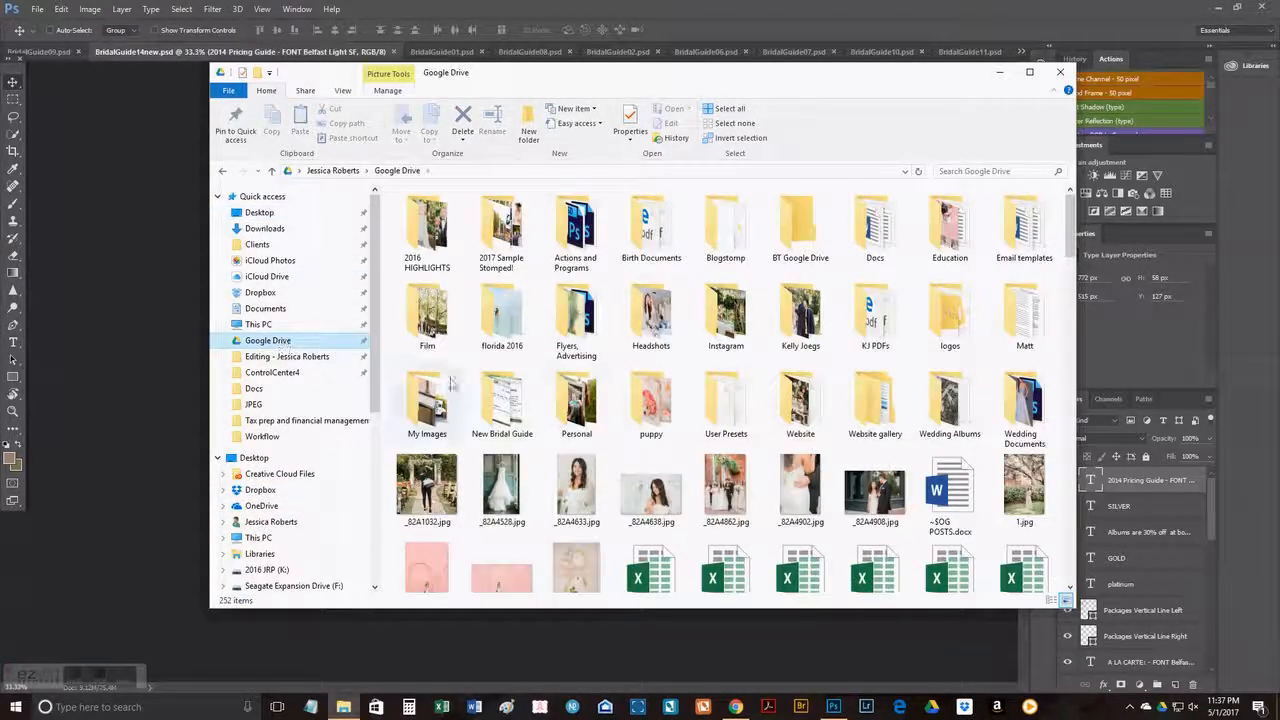
{"action": "double_click", "coordinate": [505, 400]}
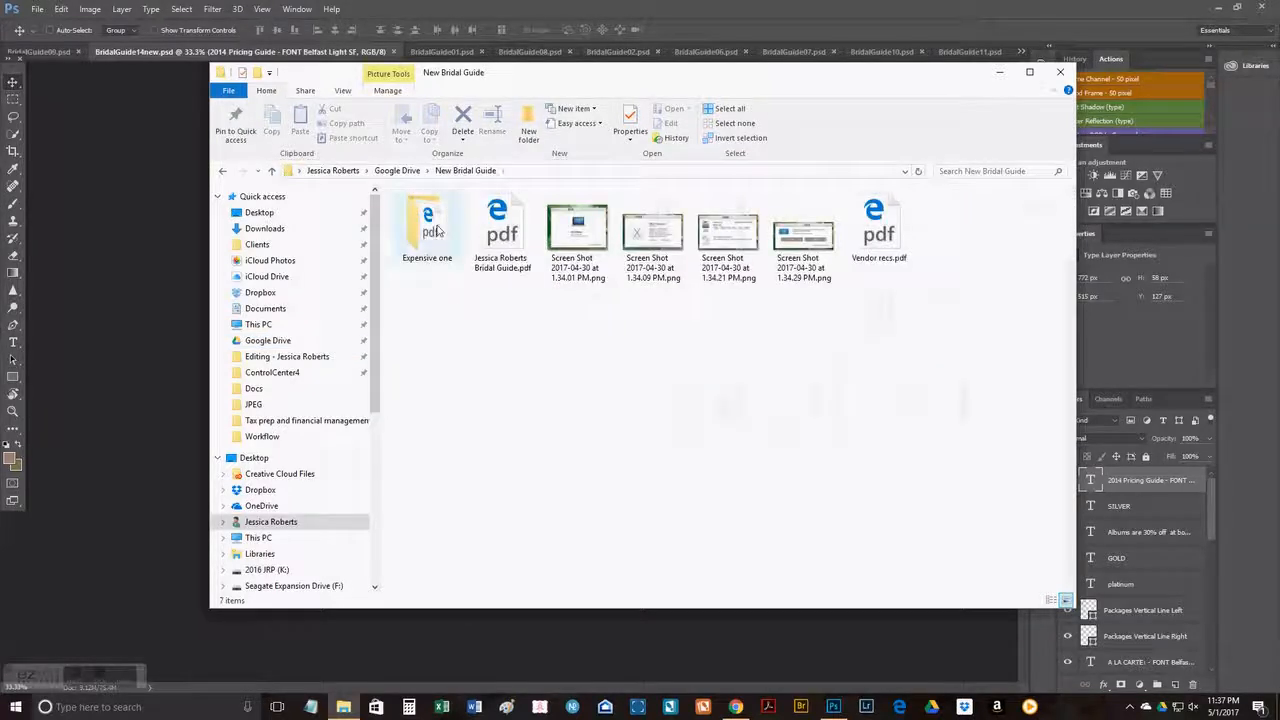
{"action": "double_click", "coordinate": [495, 228]}
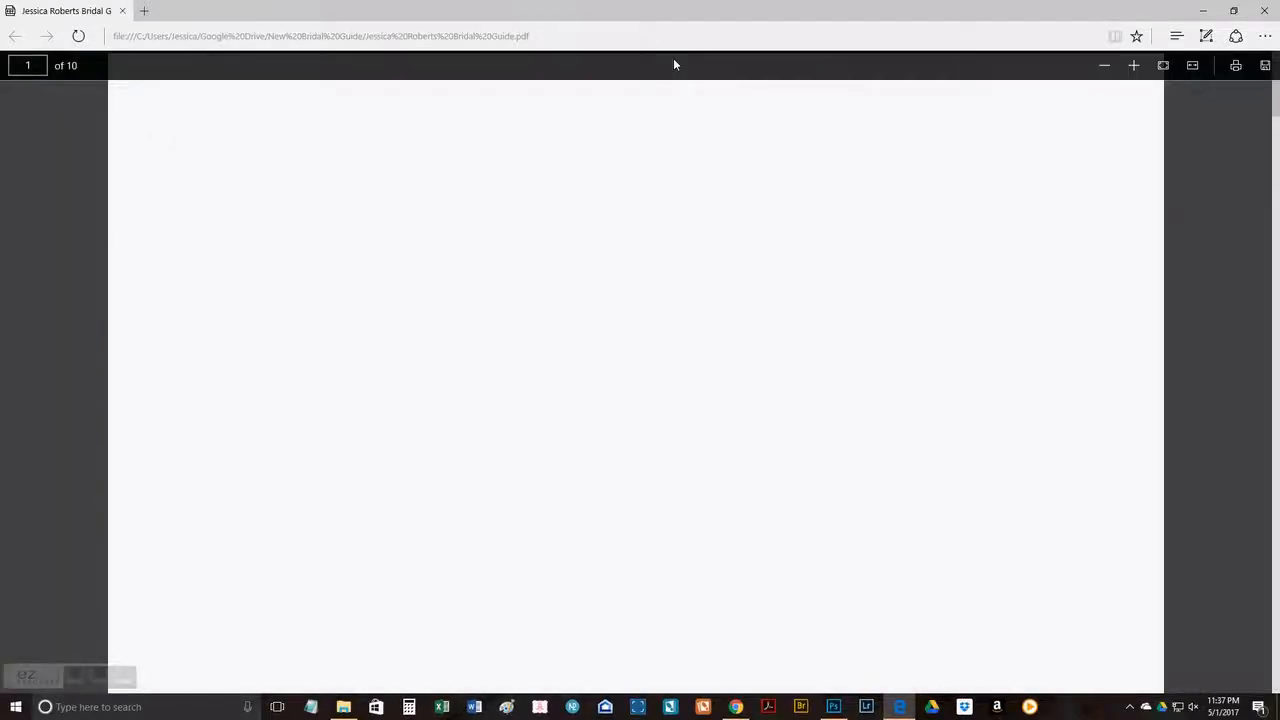
Step: Review the bridal guide's opening spreads, from the welcome text and table of contents through the About and What to Expect pages
{"action": "scroll", "coordinate": [894, 376], "scroll_direction": "down", "scroll_amount": 5}
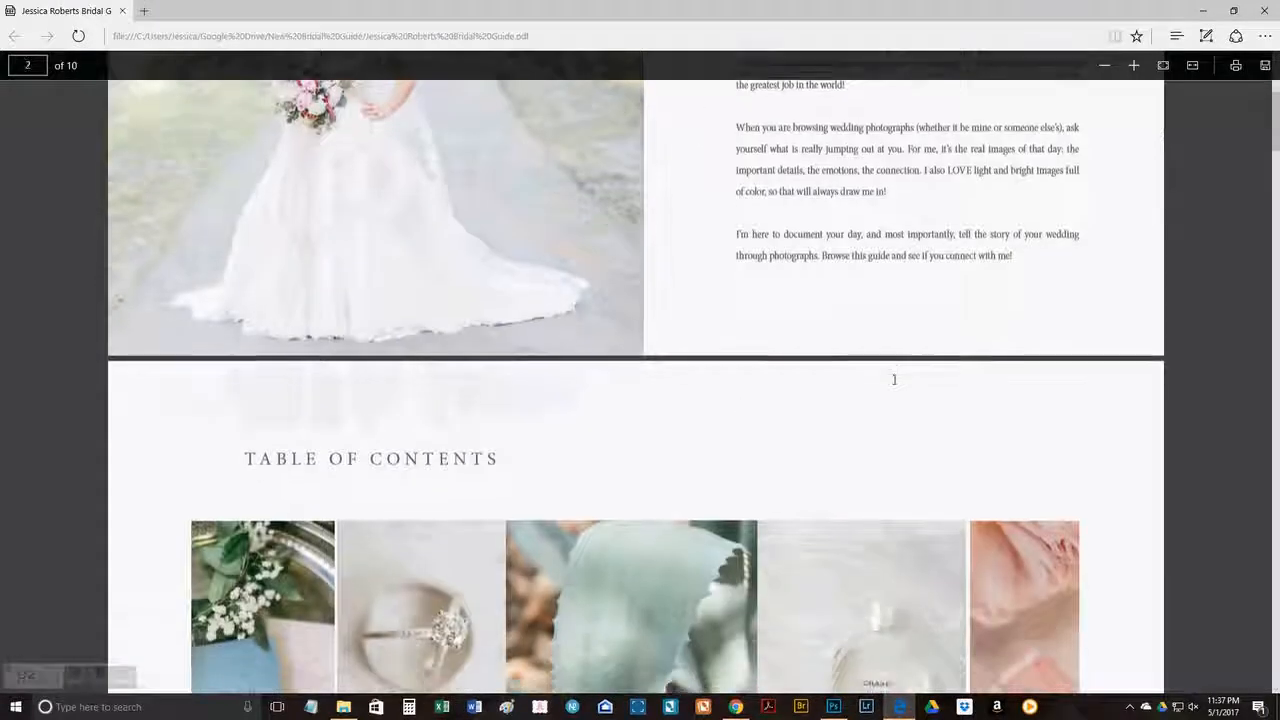
{"action": "scroll", "coordinate": [894, 379], "scroll_direction": "down", "scroll_amount": 5}
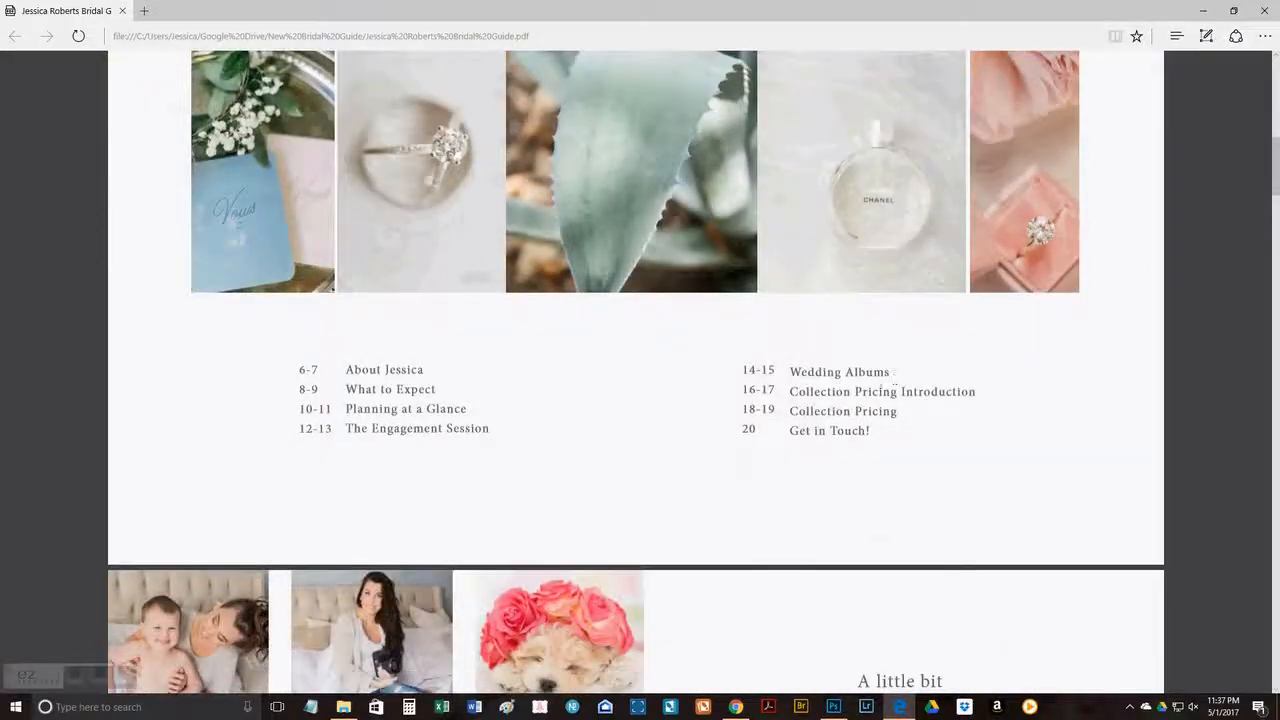
{"action": "scroll", "coordinate": [901, 406], "scroll_direction": "down", "scroll_amount": 6}
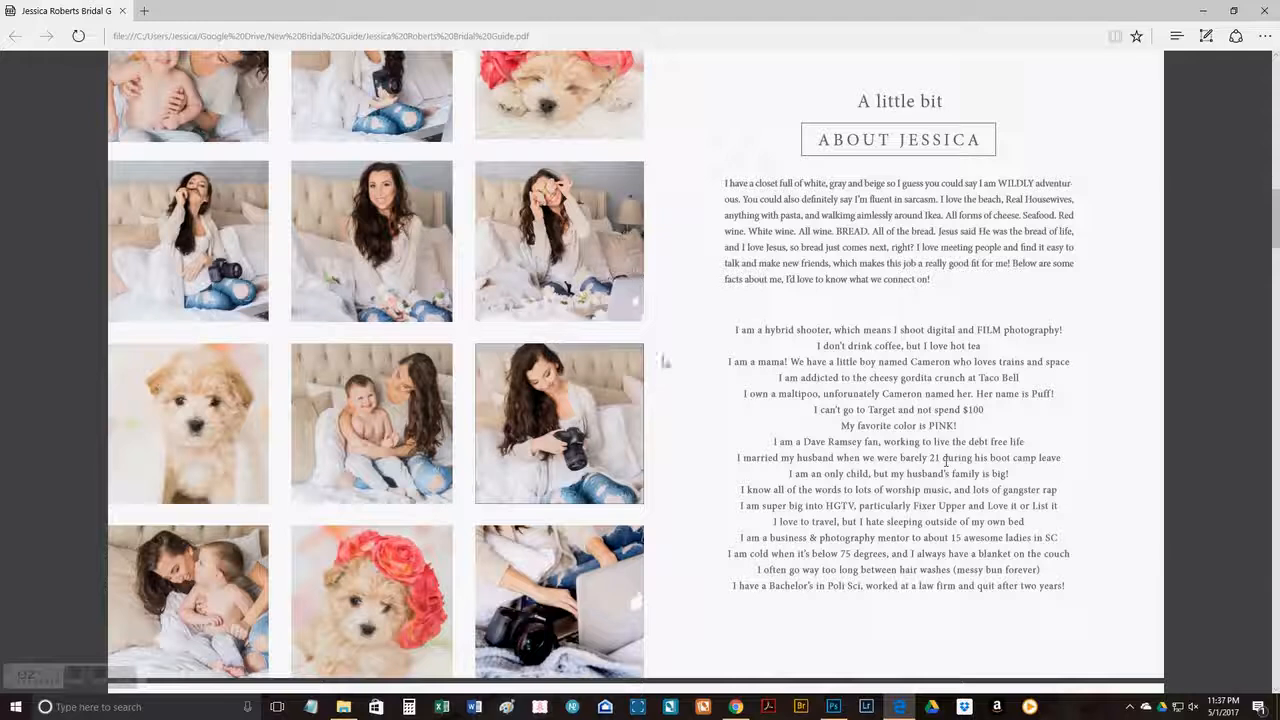
{"action": "scroll", "coordinate": [660, 363], "scroll_direction": "down", "scroll_amount": 3}
{"action": "scroll", "coordinate": [224, 383], "scroll_direction": "up", "scroll_amount": 6}
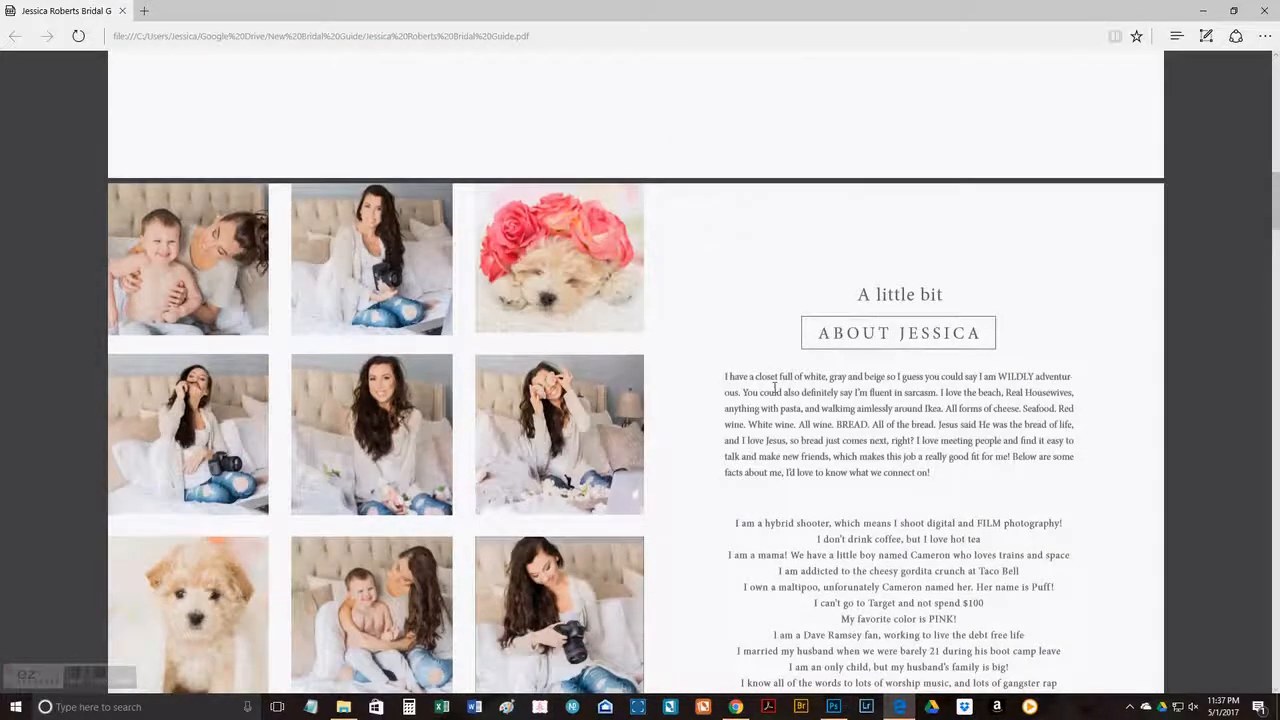
{"action": "scroll", "coordinate": [774, 387], "scroll_direction": "down", "scroll_amount": 5}
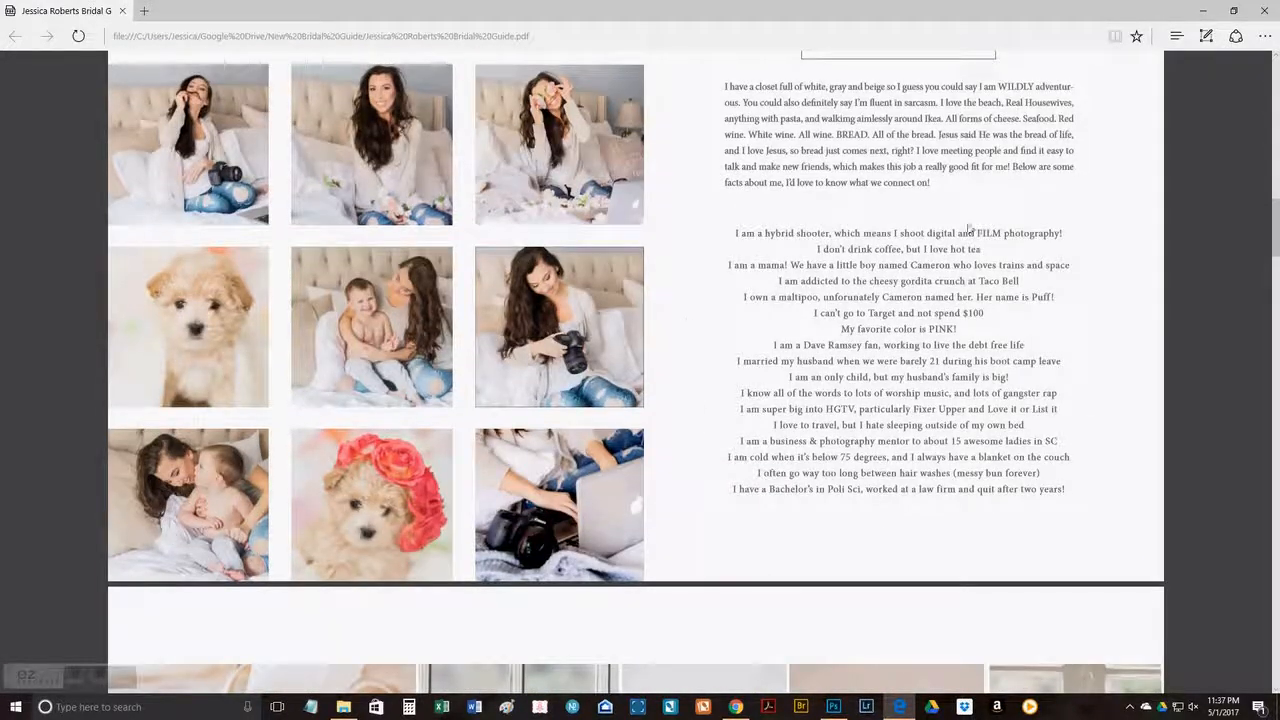
{"action": "scroll", "coordinate": [834, 361], "scroll_direction": "down", "scroll_amount": 13}
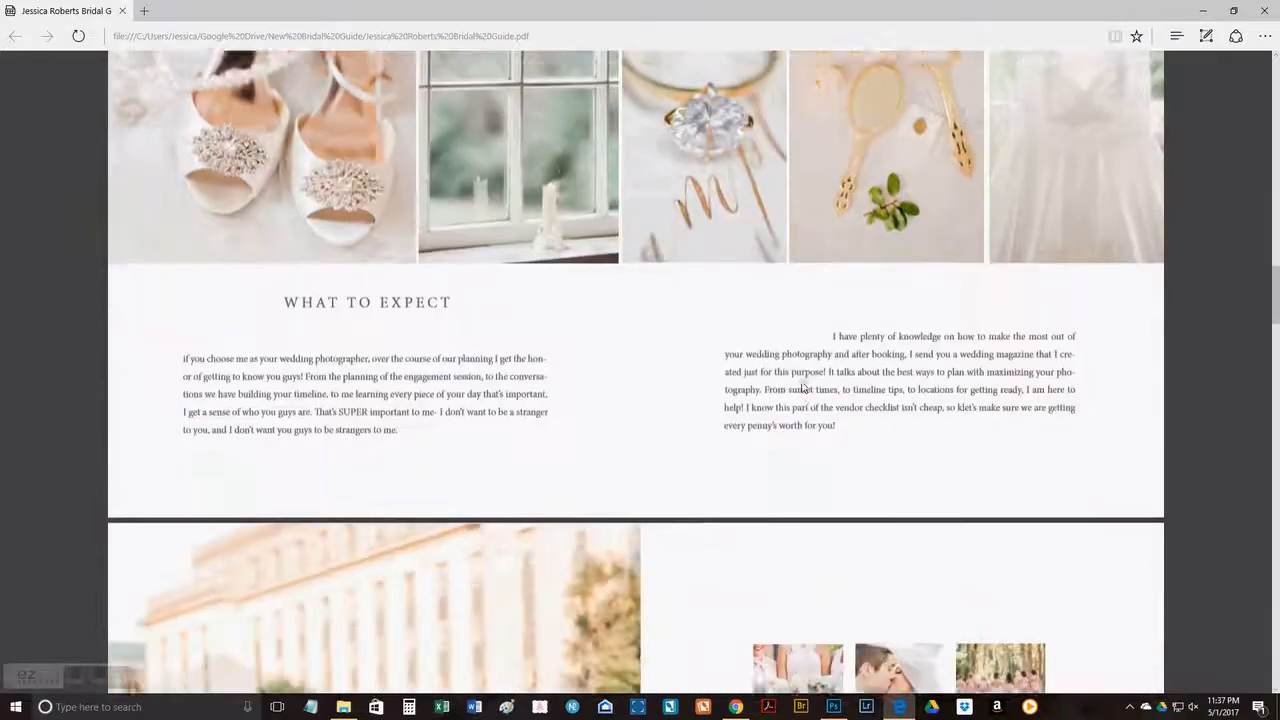
{"action": "scroll", "coordinate": [806, 389], "scroll_direction": "up", "scroll_amount": 3}
{"action": "scroll", "coordinate": [237, 350], "scroll_direction": "down", "scroll_amount": 8}
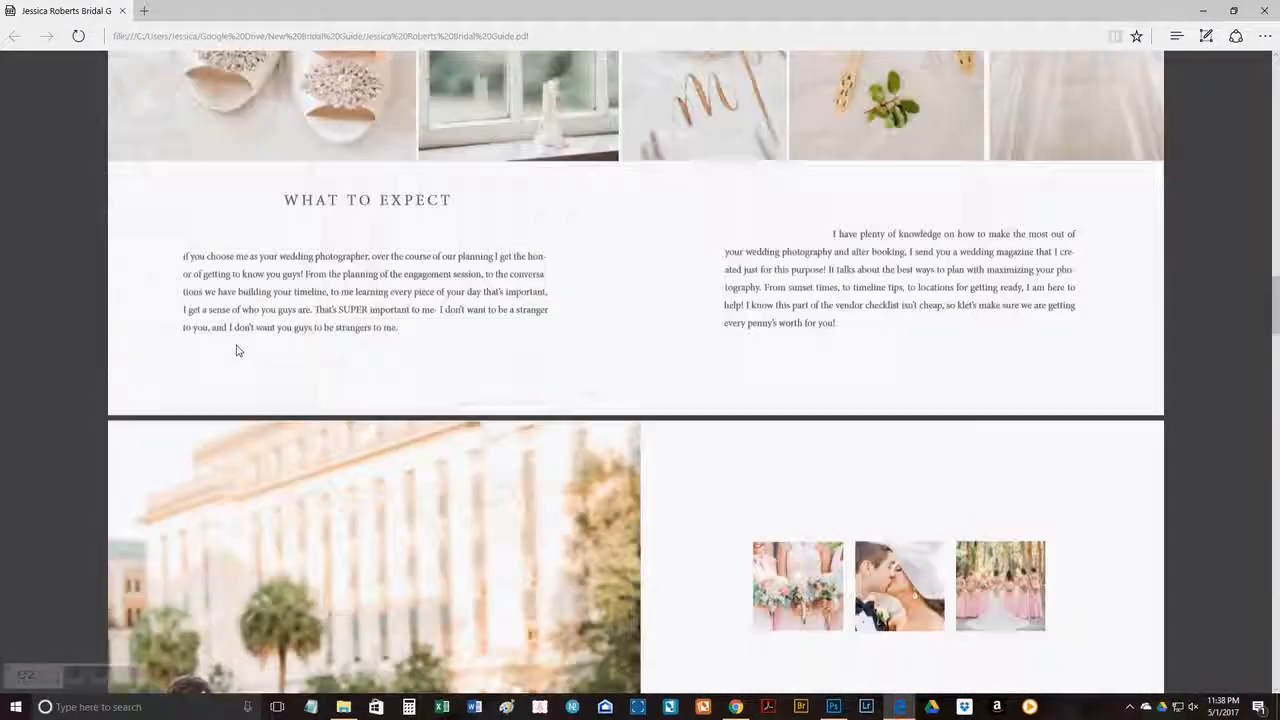
{"action": "scroll", "coordinate": [780, 349], "scroll_direction": "up", "scroll_amount": 3}
{"action": "scroll", "coordinate": [630, 404], "scroll_direction": "down", "scroll_amount": 5}
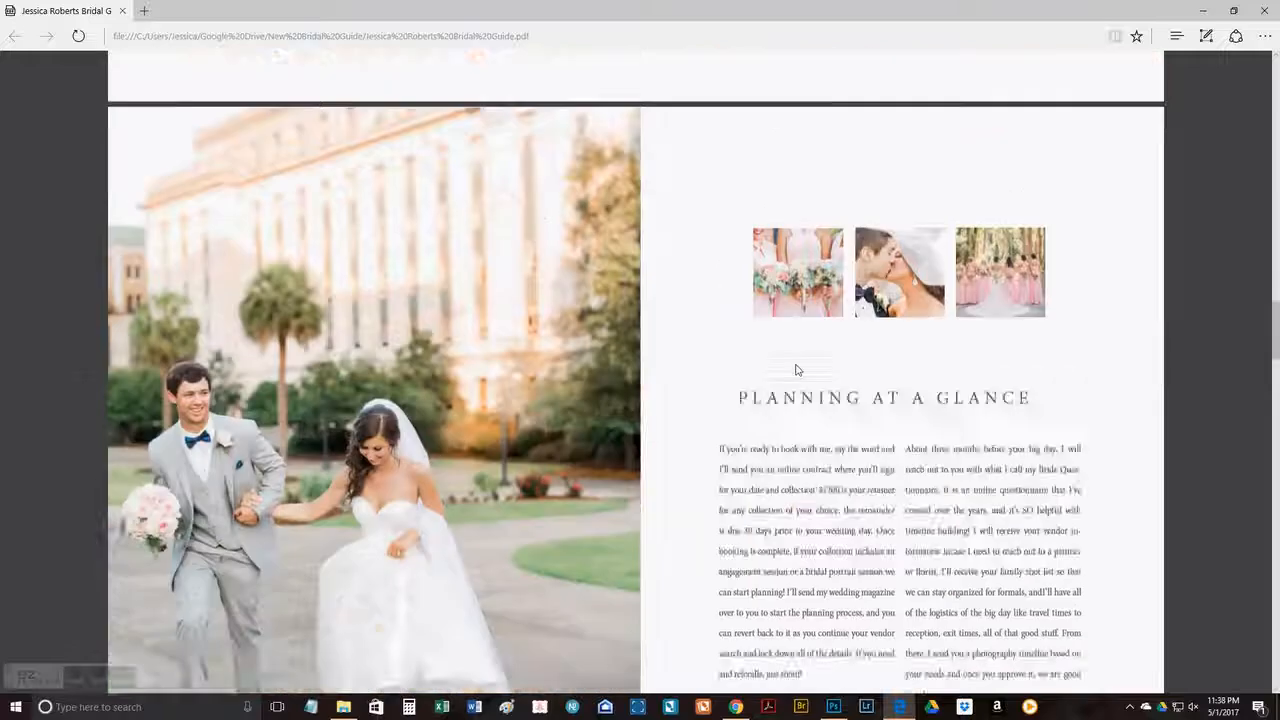
Step: Review the Planning at a Glance, Engagement Session and Legacy Albums spreads, continuing to the Collection Pricing cover page
{"action": "scroll", "coordinate": [630, 406], "scroll_direction": "down", "scroll_amount": 4}
{"action": "scroll", "coordinate": [630, 406], "scroll_direction": "down", "scroll_amount": 7}
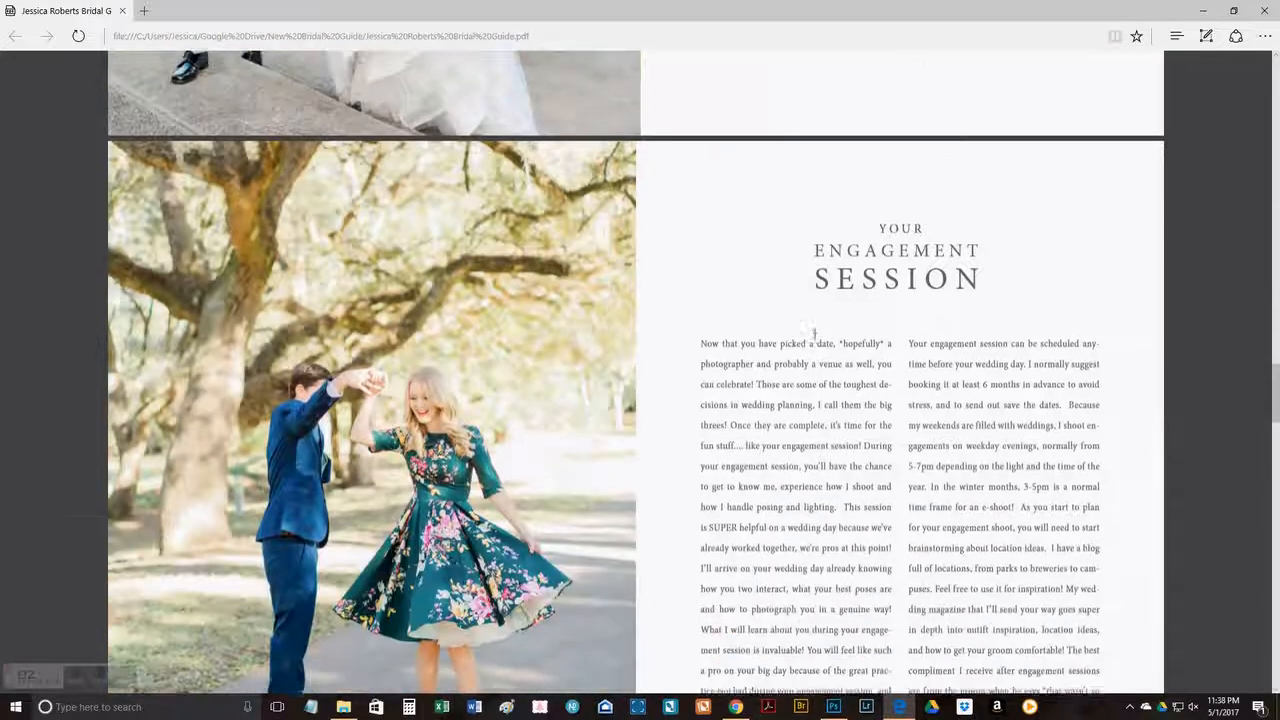
{"action": "scroll", "coordinate": [710, 345], "scroll_direction": "down", "scroll_amount": 5}
{"action": "scroll", "coordinate": [833, 257], "scroll_direction": "down", "scroll_amount": 6}
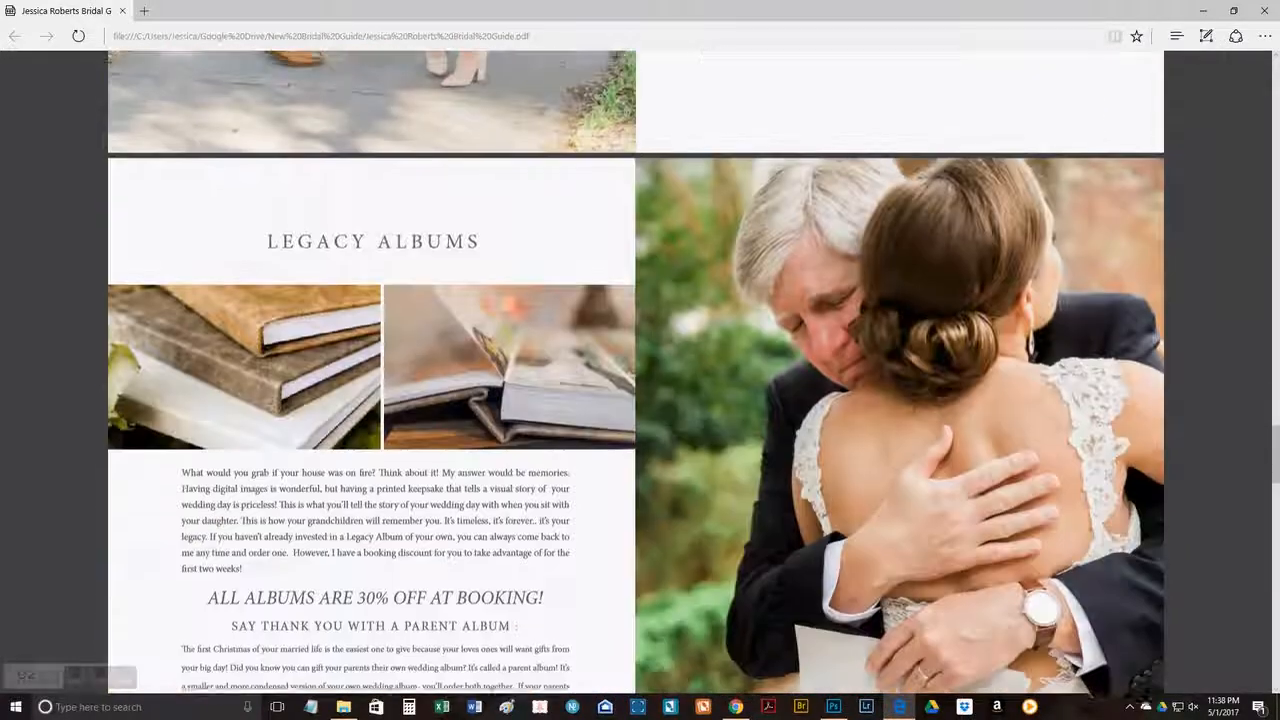
{"action": "scroll", "coordinate": [590, 401], "scroll_direction": "up", "scroll_amount": 6}
{"action": "scroll", "coordinate": [590, 401], "scroll_direction": "down", "scroll_amount": 9}
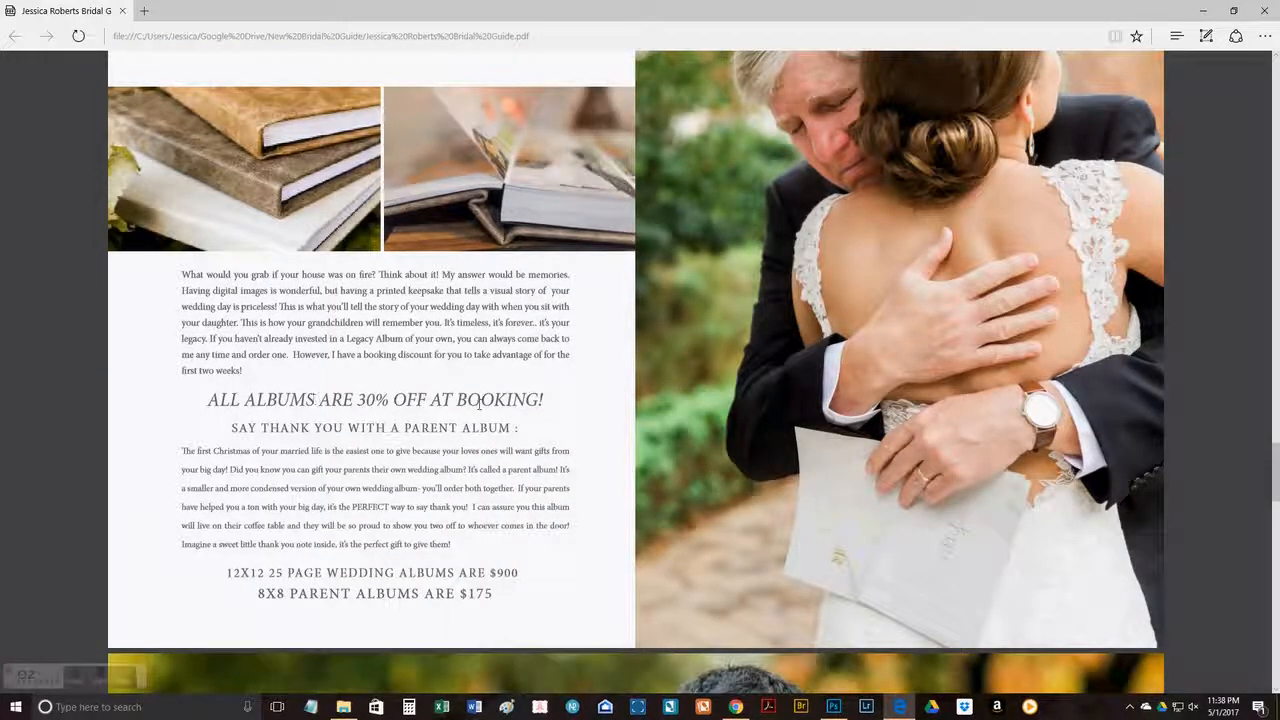
{"action": "scroll", "coordinate": [740, 425], "scroll_direction": "up", "scroll_amount": 2}
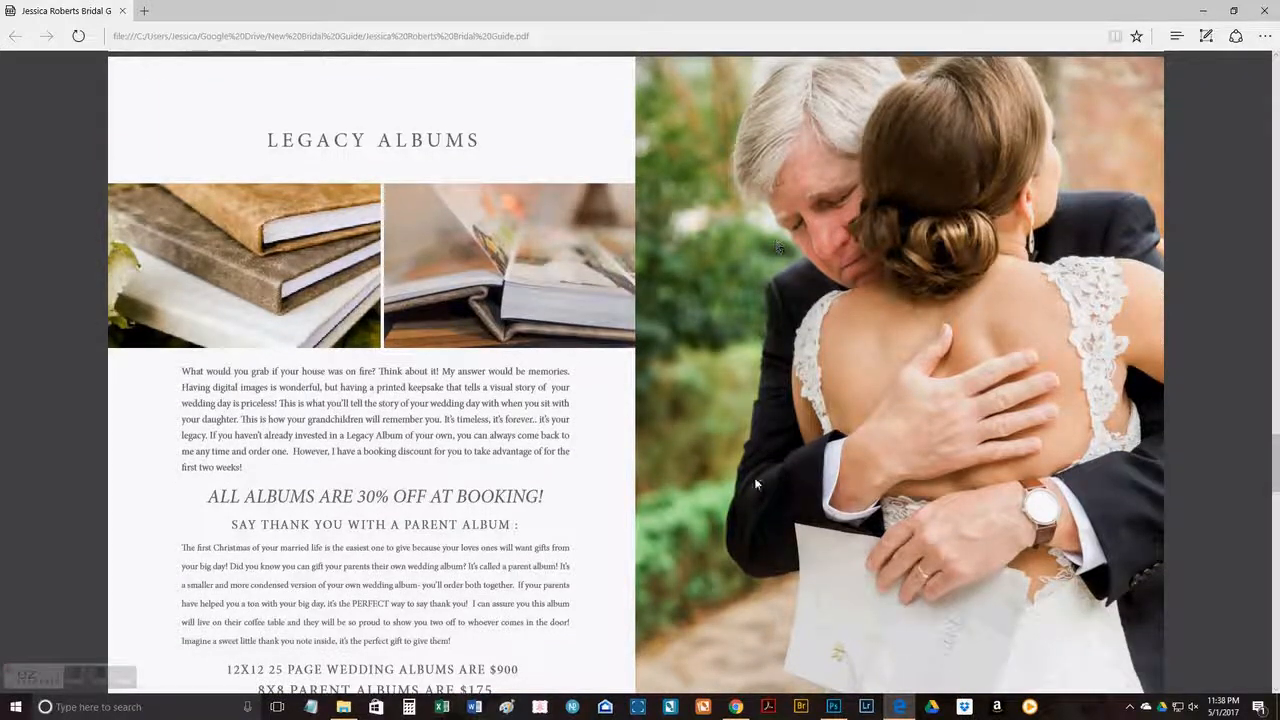
{"action": "scroll", "coordinate": [754, 477], "scroll_direction": "down", "scroll_amount": 12}
{"action": "scroll", "coordinate": [755, 484], "scroll_direction": "up", "scroll_amount": 2}
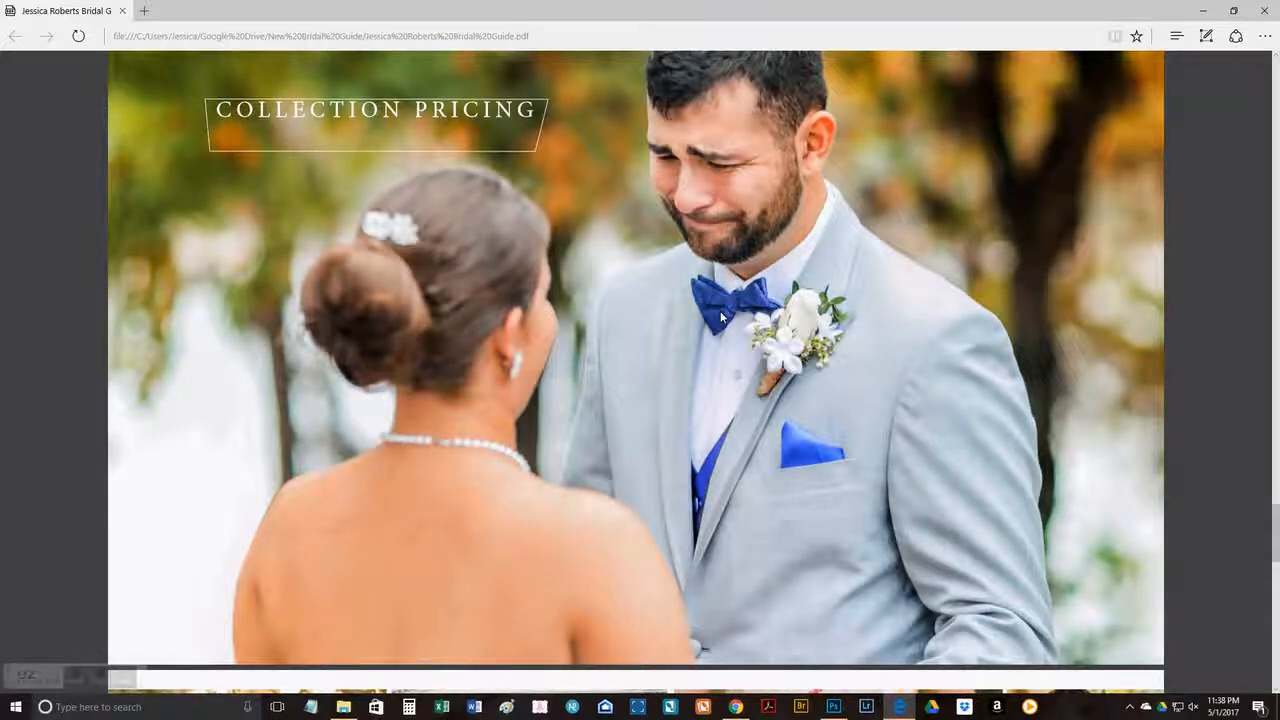
Step: Examine the collection and a la carte pricing and the closing e-mail page, finishing back at the table of contents
{"action": "scroll", "coordinate": [721, 316], "scroll_direction": "down", "scroll_amount": 10}
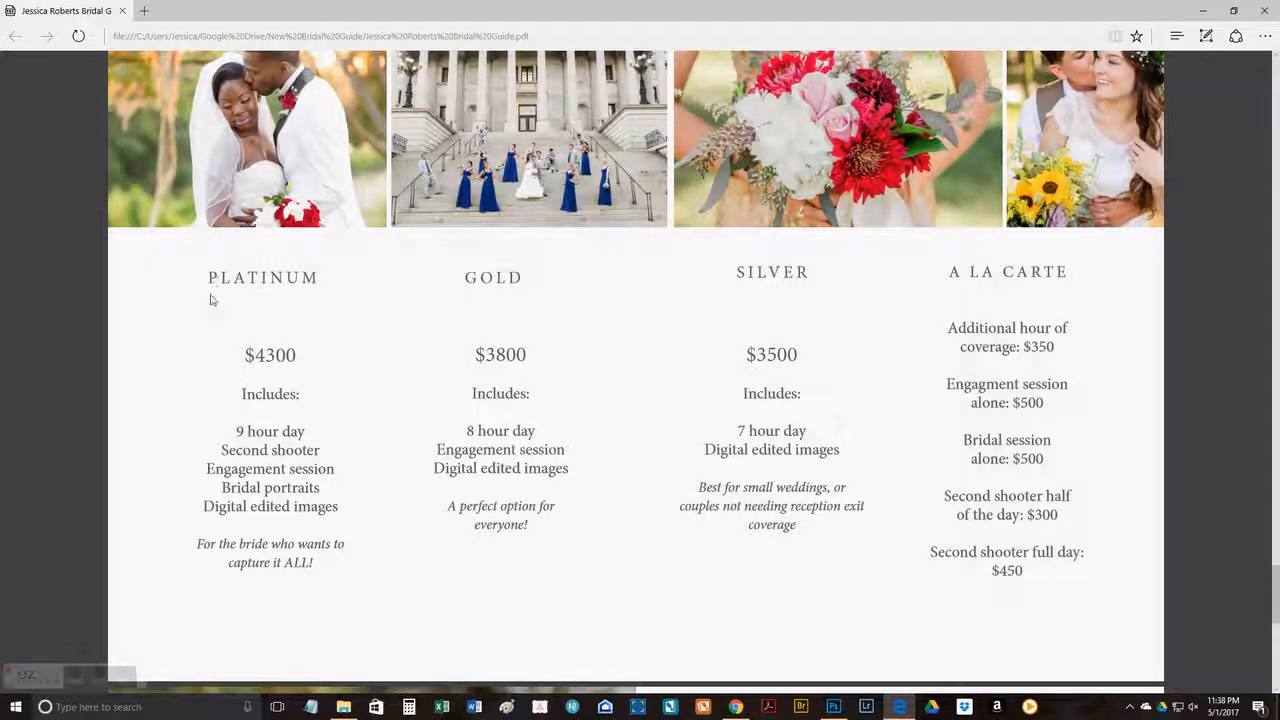
{"action": "scroll", "coordinate": [210, 298], "scroll_direction": "up", "scroll_amount": 1}
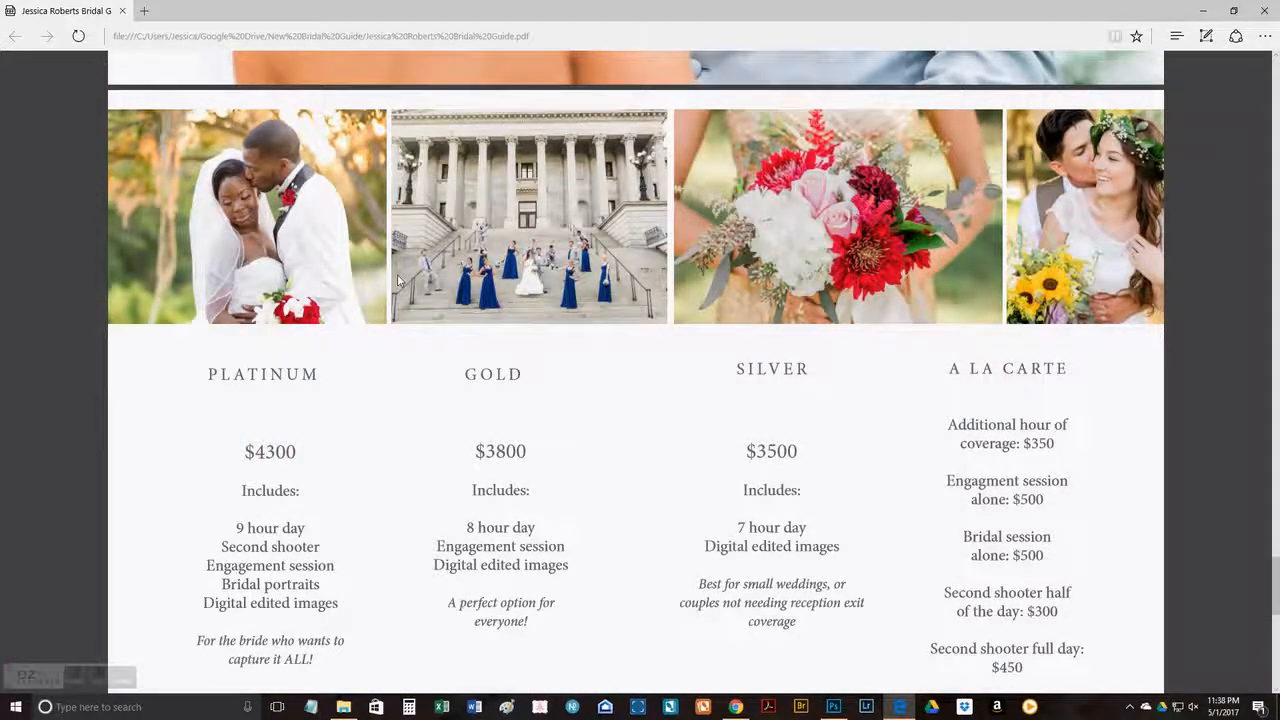
{"action": "scroll", "coordinate": [340, 450], "scroll_direction": "down", "scroll_amount": 1}
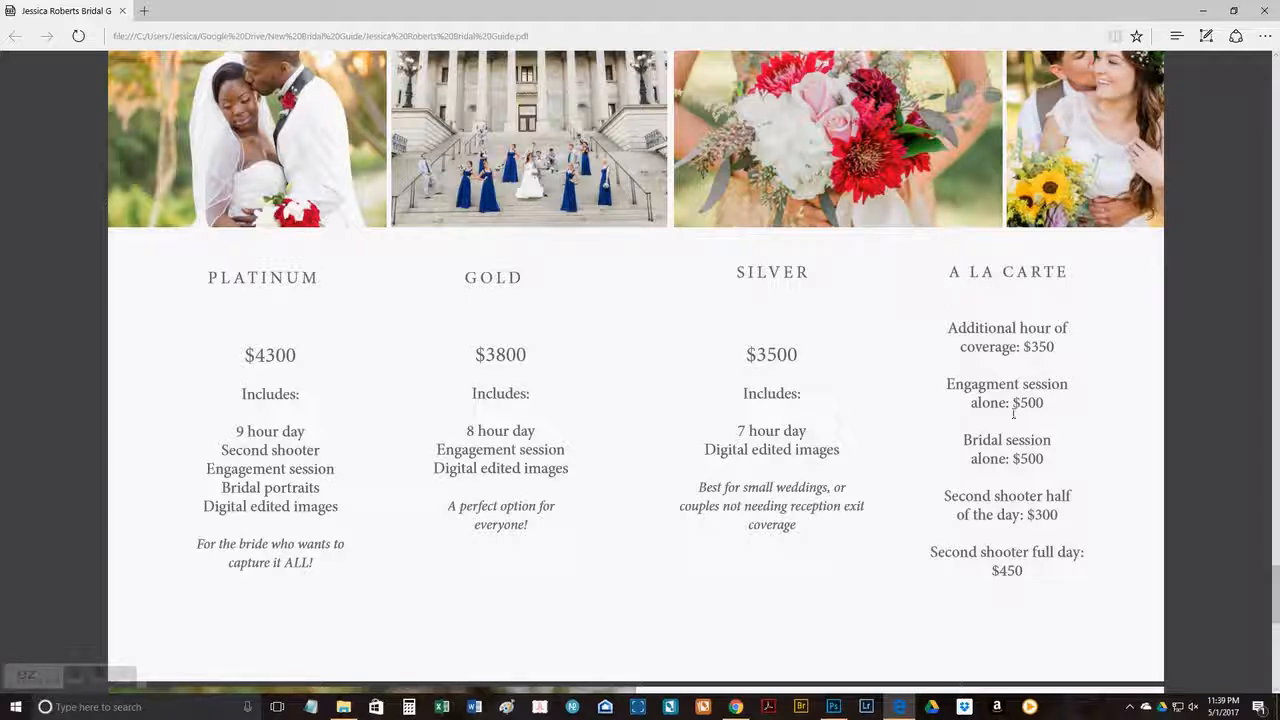
{"action": "scroll", "coordinate": [709, 571], "scroll_direction": "down", "scroll_amount": 10}
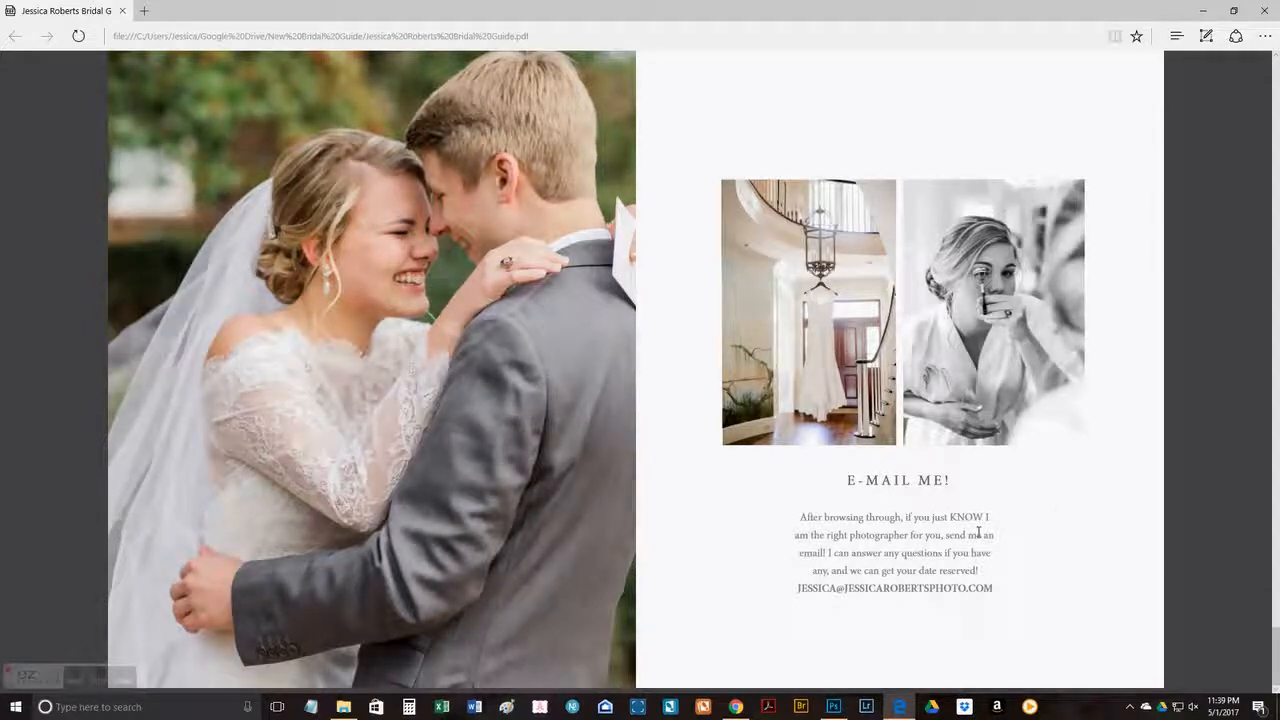
{"action": "scroll", "coordinate": [1244, 435], "scroll_direction": "up", "scroll_amount": 15}
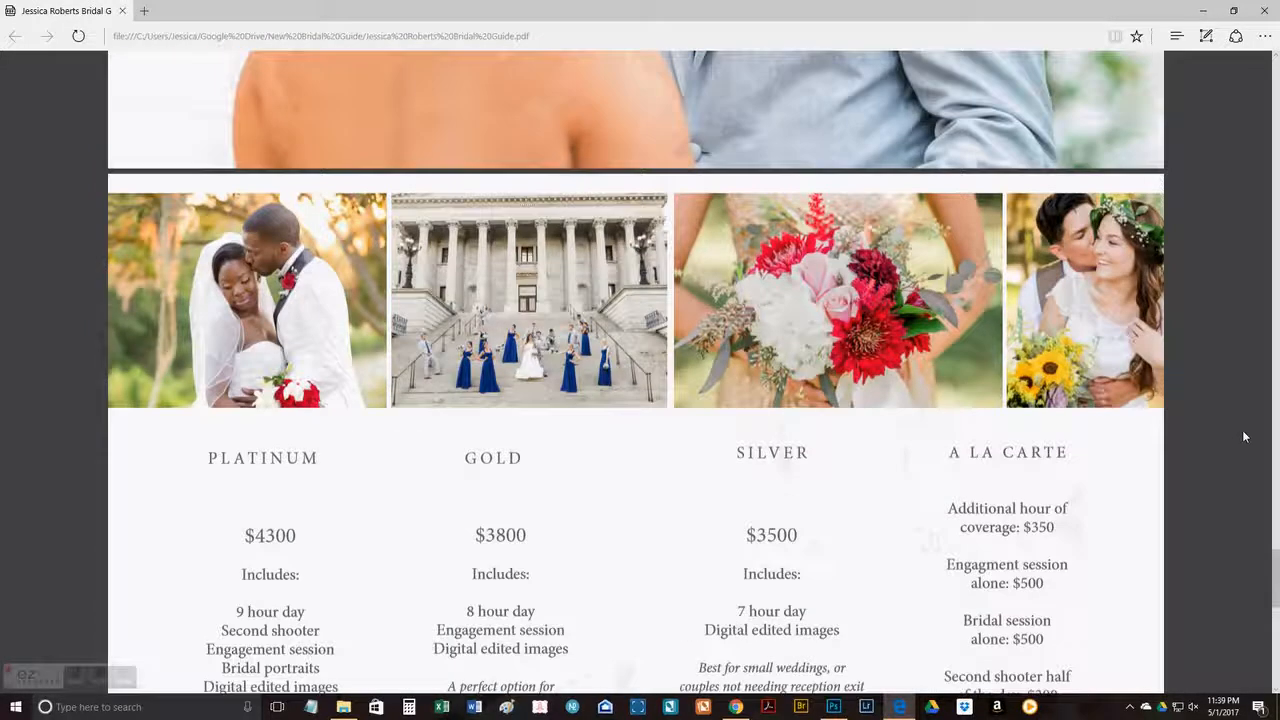
{"action": "scroll", "coordinate": [1243, 434], "scroll_direction": "up", "scroll_amount": 5}
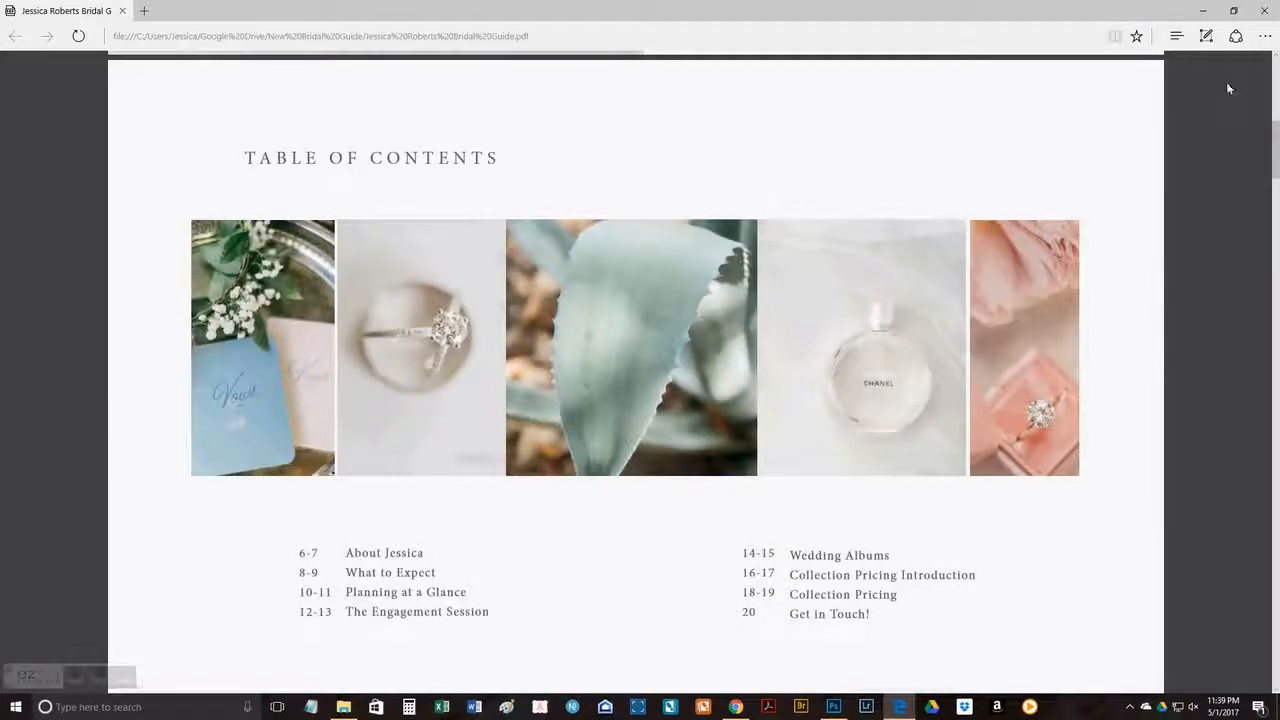
Step: Switch to Photoshop to show the pricing guide page in BridalGuide14new.psd
{"action": "mouse_move", "coordinate": [840, 708]}
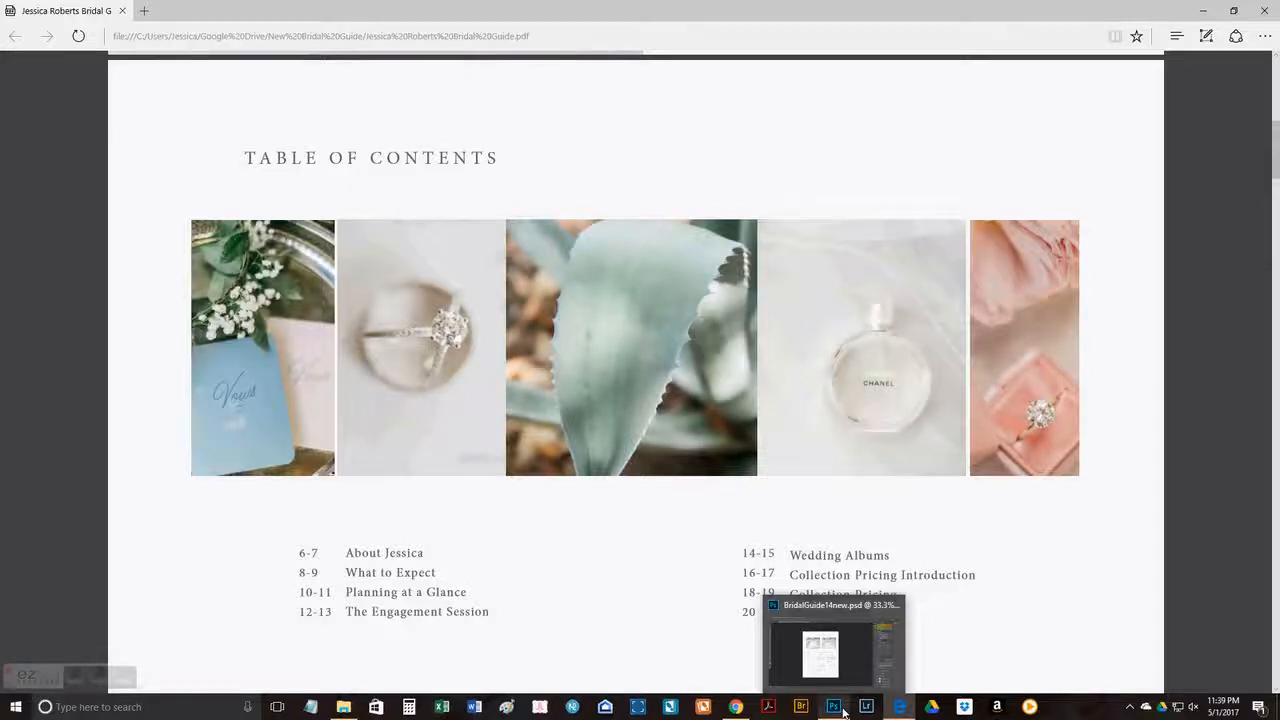
{"action": "mouse_move", "coordinate": [738, 708]}
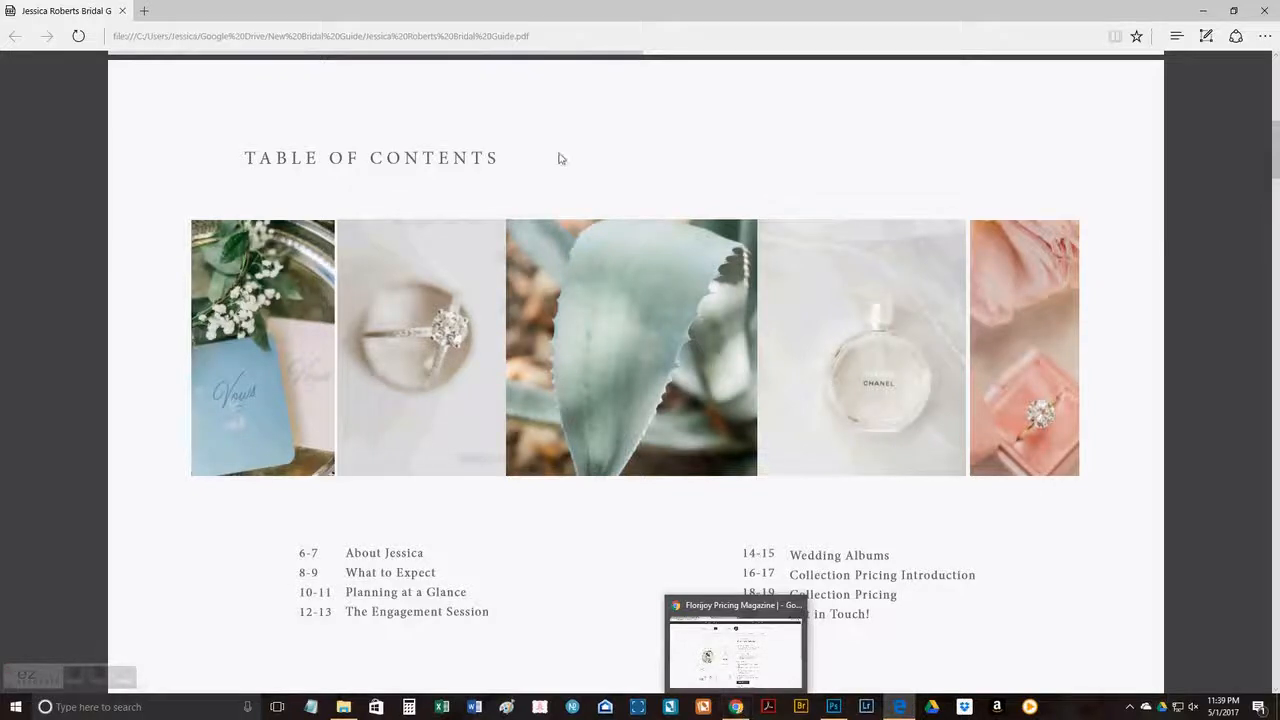
{"action": "left_click", "coordinate": [834, 707]}
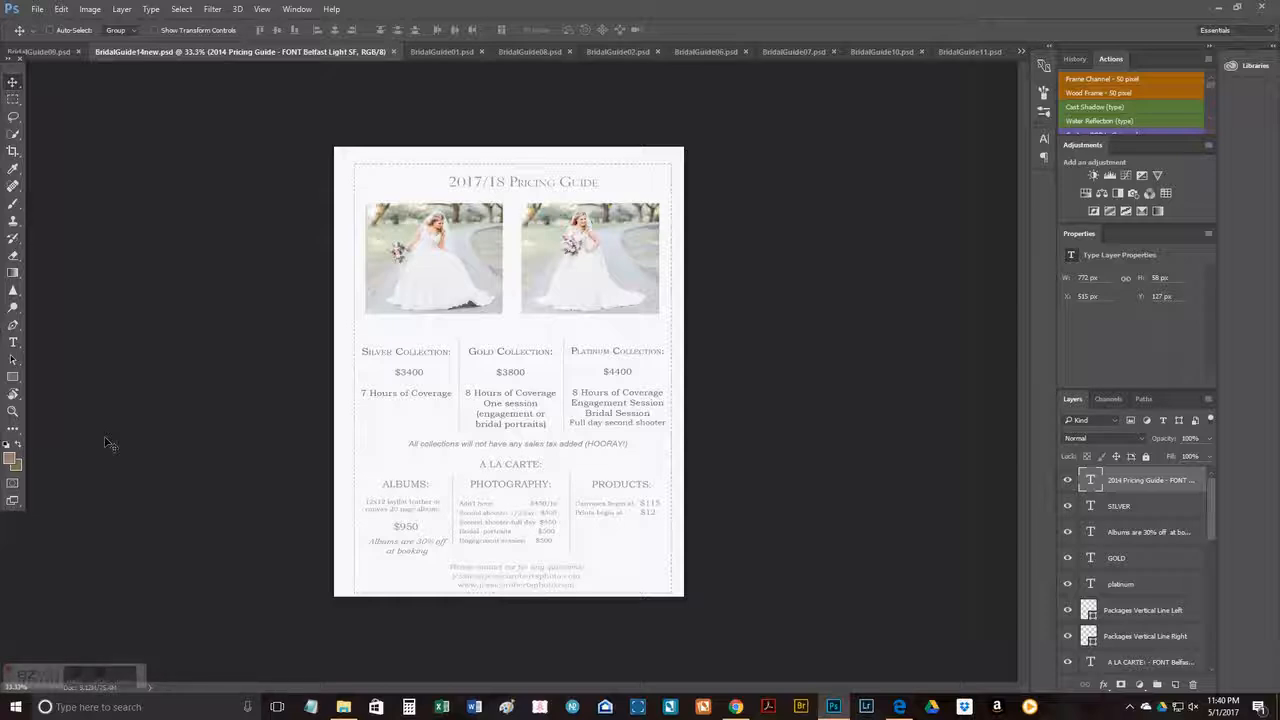
{"action": "left_click", "coordinate": [75, 678]}
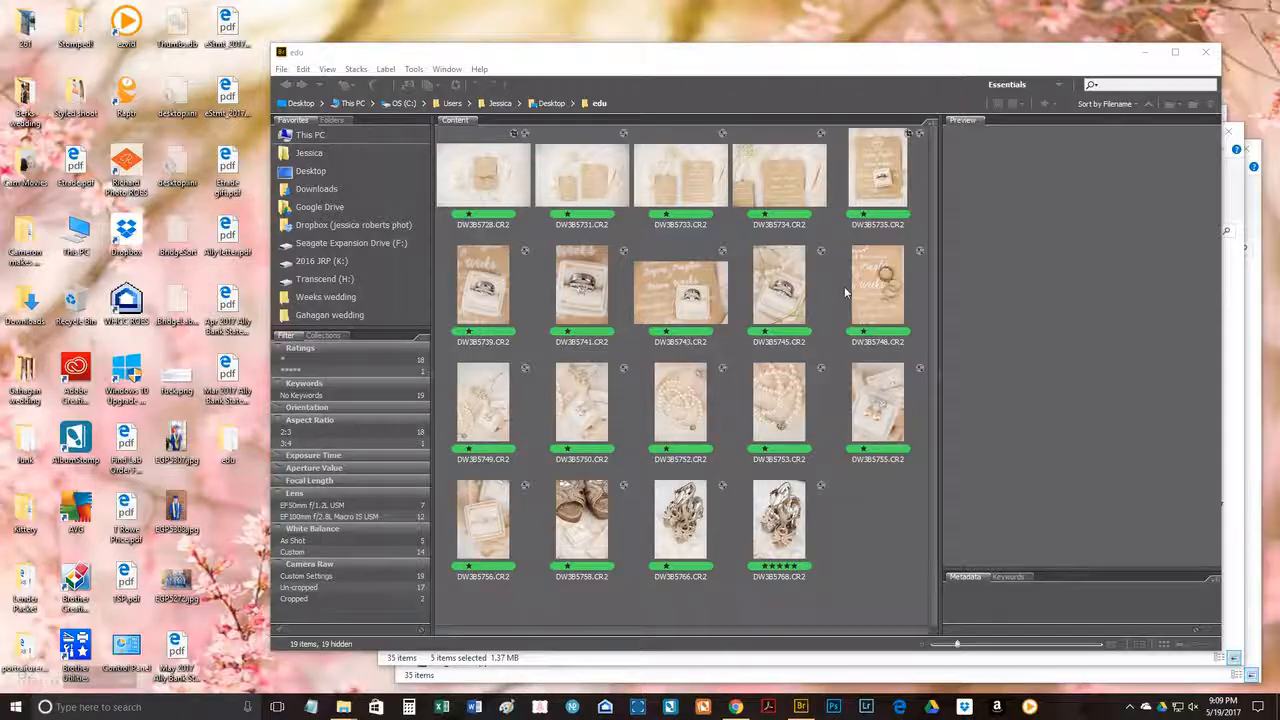
Step: Maximize the Adobe Bridge window showing the edu folder and enlarge the photo thumbnails to four per row
{"action": "key", "text": "ctrl+plus"}
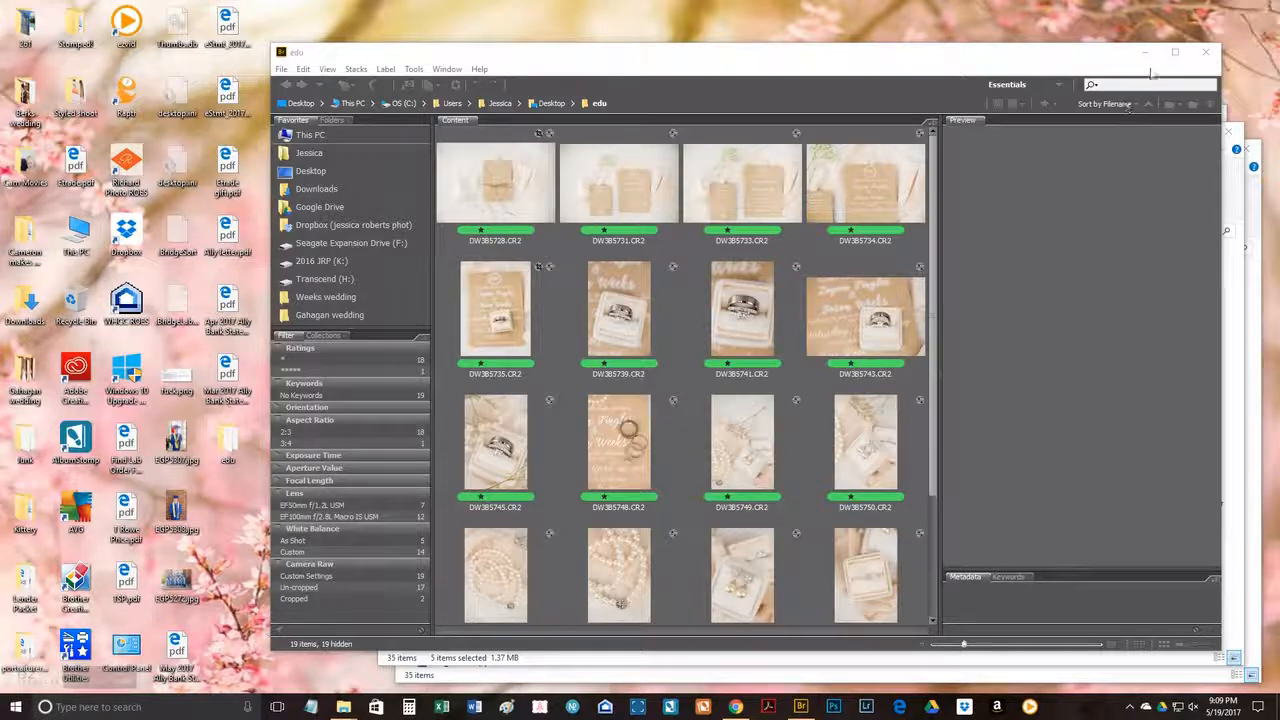
{"action": "left_click", "coordinate": [1175, 51]}
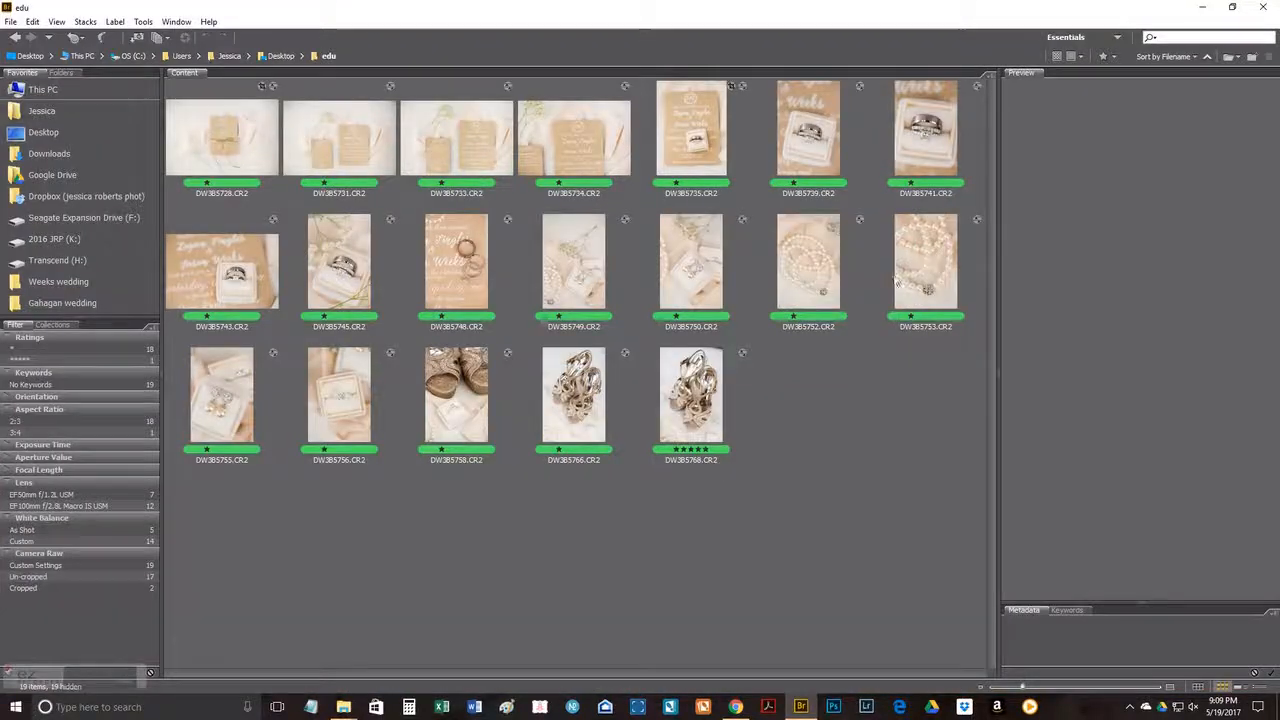
{"action": "key", "text": "ctrl+plus"}
{"action": "key", "text": "ctrl+plus"}
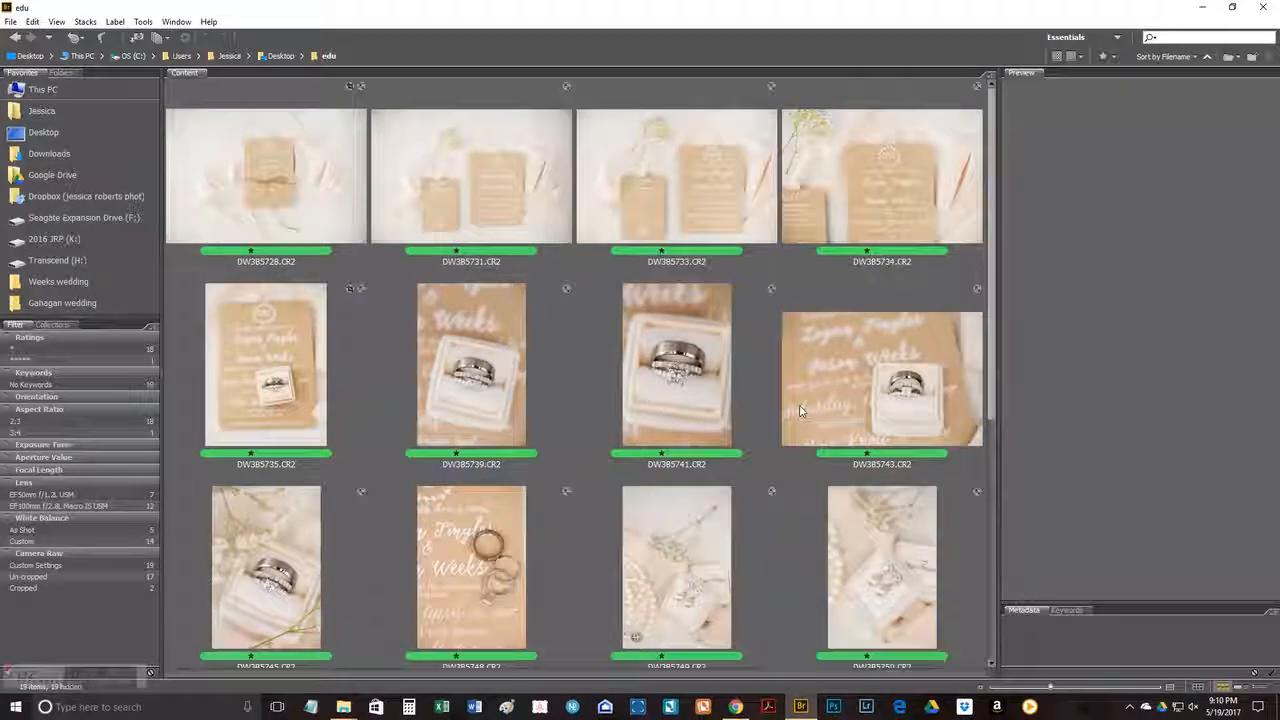
Step: Shrink and enlarge the edu folder's thumbnails repeatedly, settling on a size that fits five photos per row
{"action": "key", "text": "ctrl+minus"}
{"action": "key", "text": "ctrl+minus"}
{"action": "key", "text": "ctrl+minus"}
{"action": "key", "text": "ctrl+minus"}
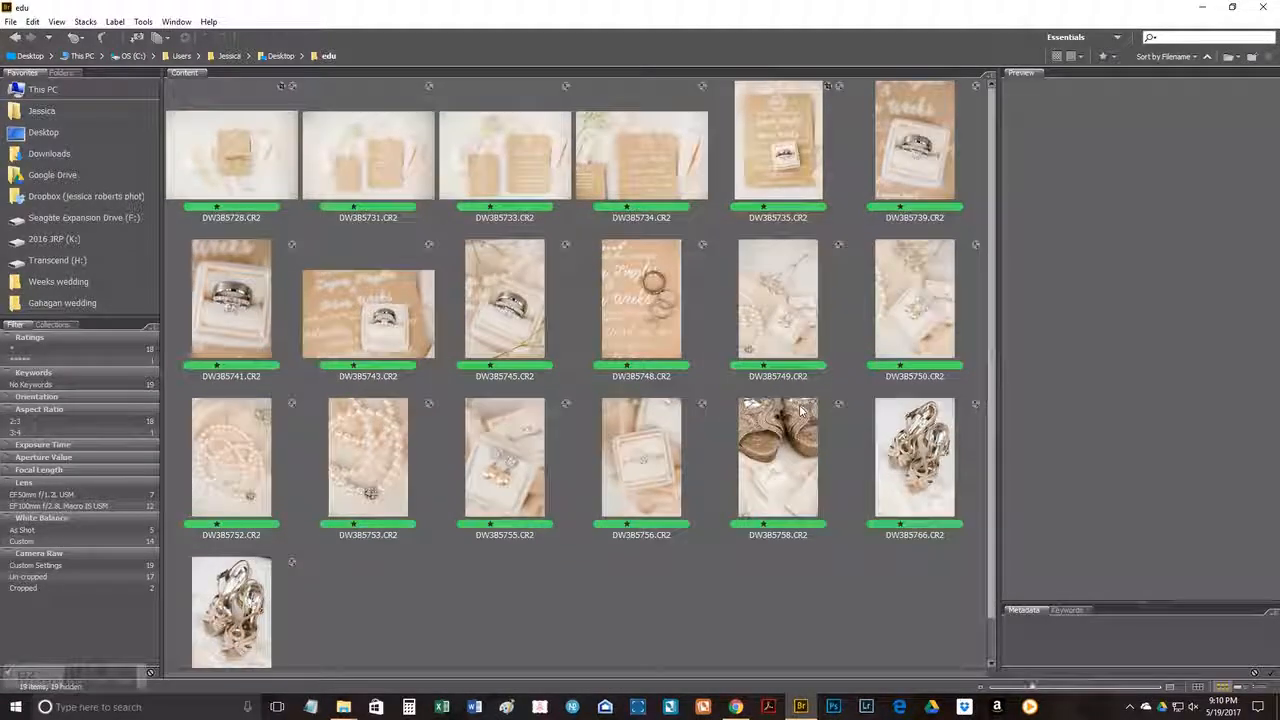
{"action": "key", "text": "ctrl+plus"}
{"action": "key", "text": "ctrl+plus"}
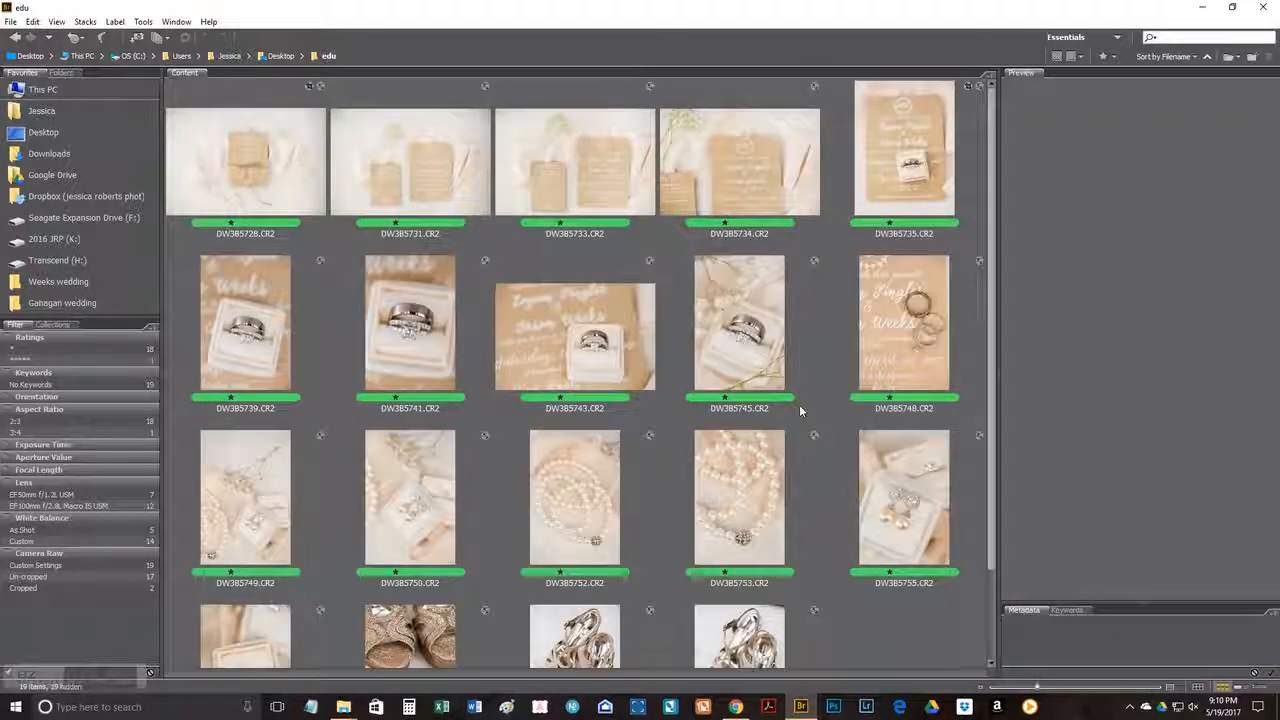
{"action": "key", "text": "ctrl+plus"}
{"action": "key", "text": "ctrl+minus"}
{"action": "key", "text": "ctrl+minus"}
{"action": "key", "text": "ctrl+minus"}
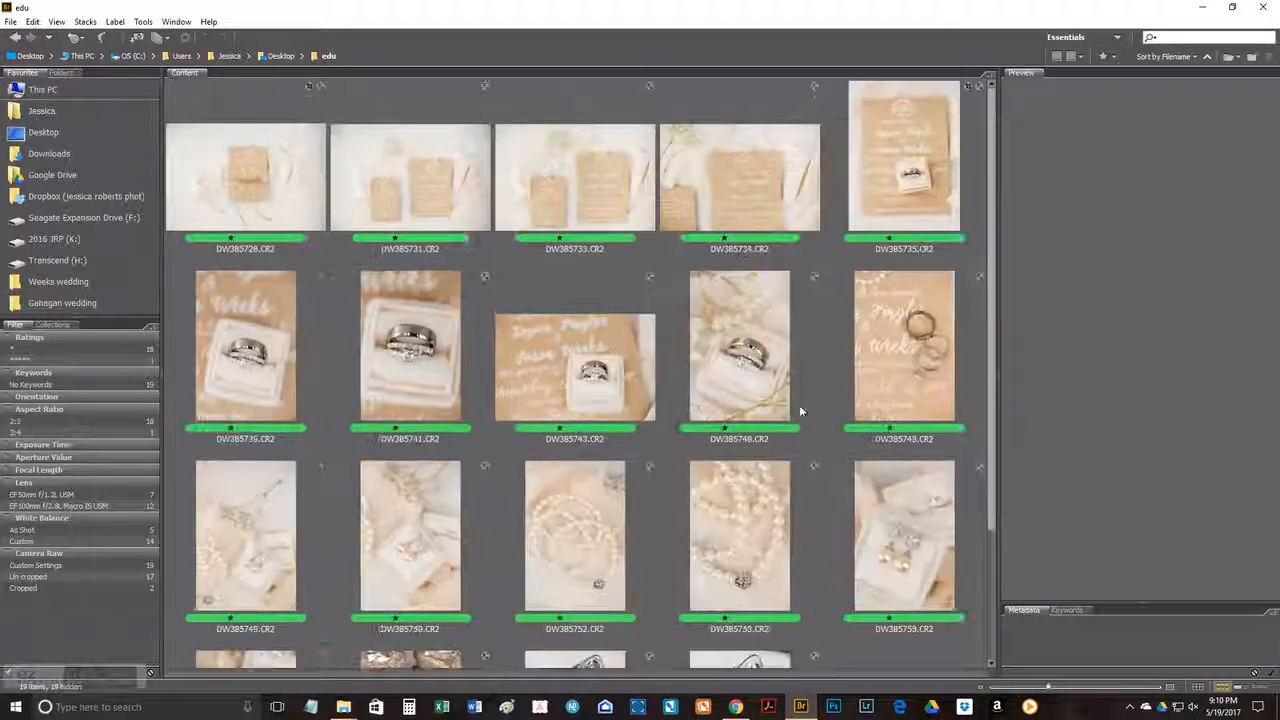
{"action": "key", "text": "ctrl+plus"}
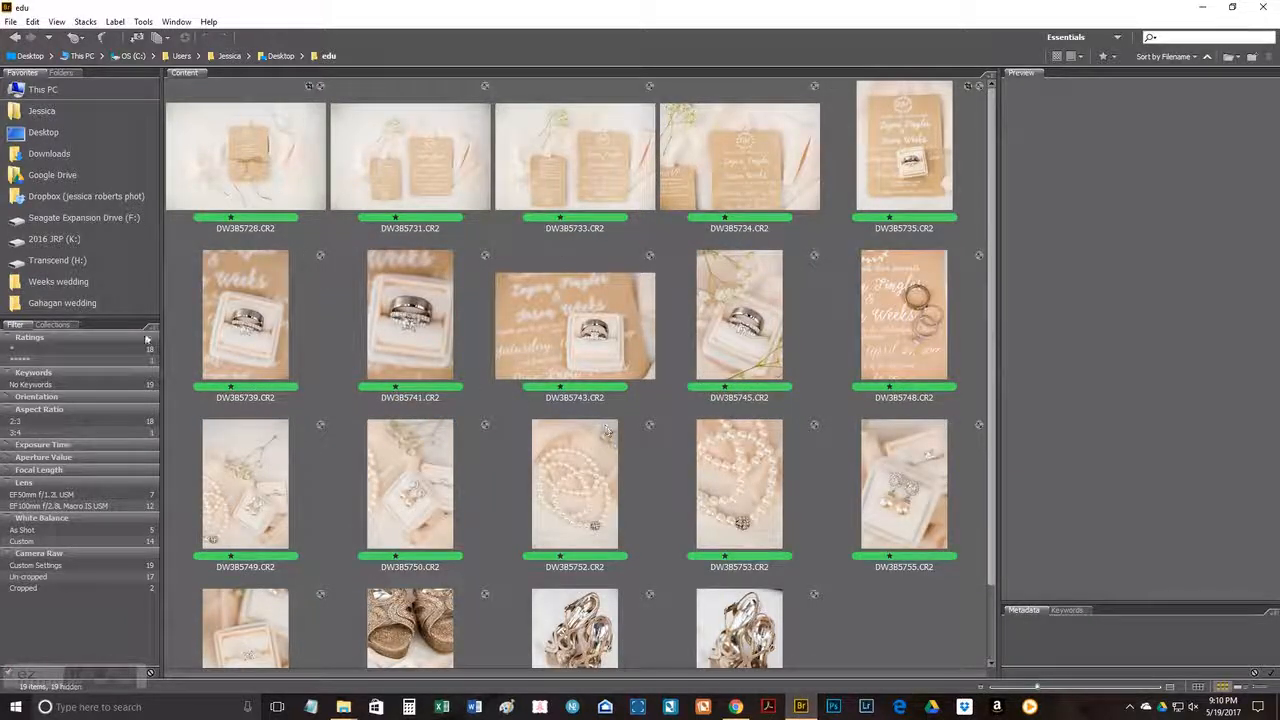
Step: Go up to the Desktop folder and add its edu folder to Favorites, just above the two wedding folders
{"action": "left_click", "coordinate": [281, 55]}
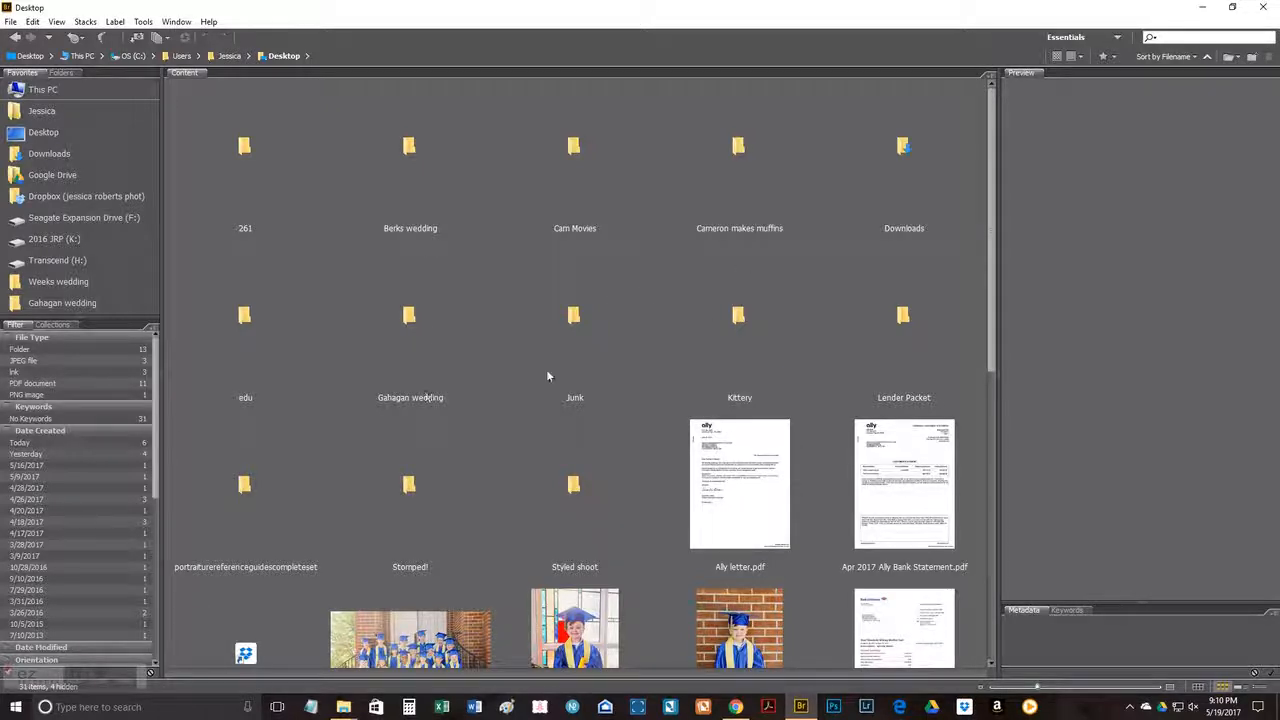
{"action": "left_click_drag", "start_coordinate": [245, 322], "coordinate": [113, 276]}
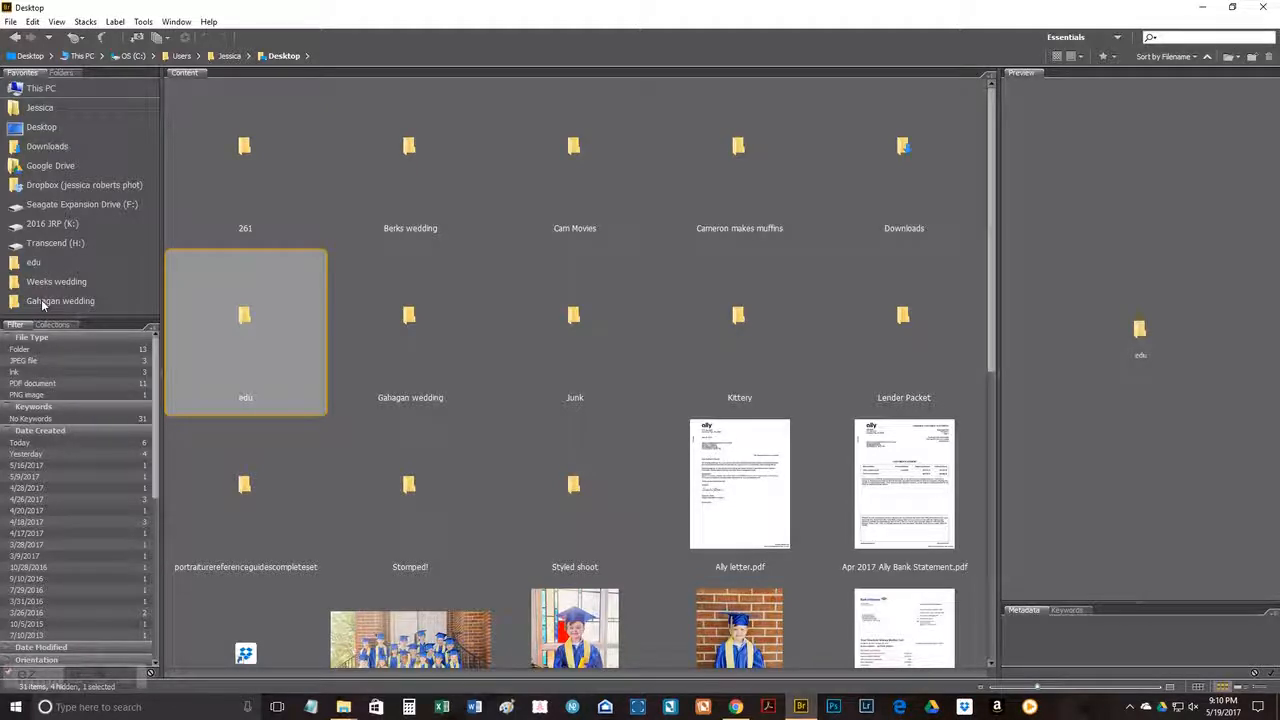
Step: Browse both wedding folders stored in Favorites, finishing on the one directly below edu
{"action": "left_click", "coordinate": [92, 283]}
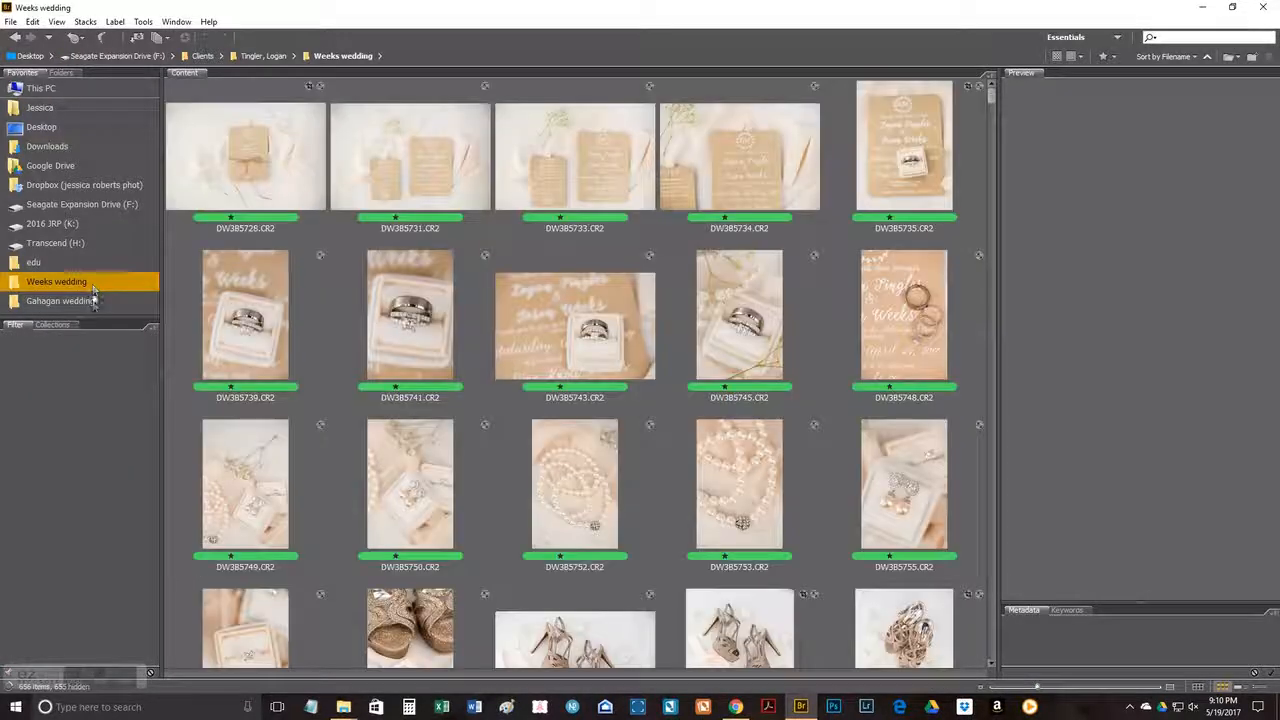
{"action": "left_click", "coordinate": [94, 300]}
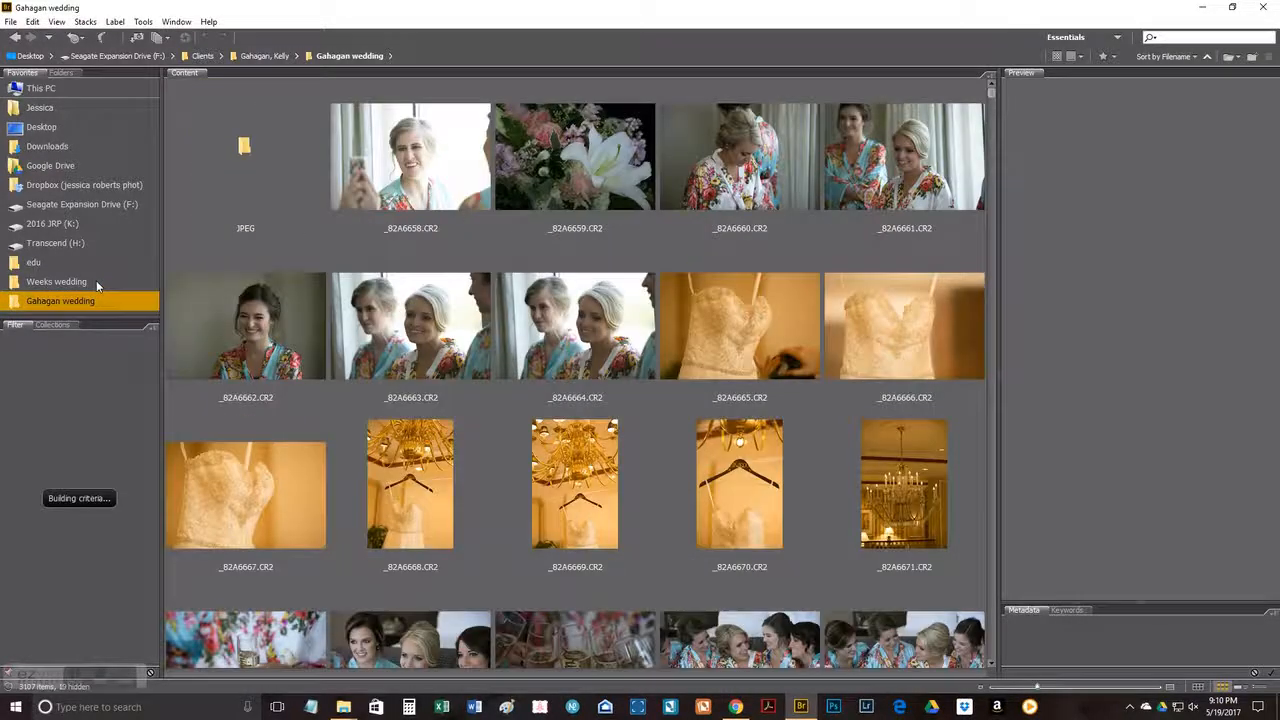
{"action": "left_click", "coordinate": [90, 282]}
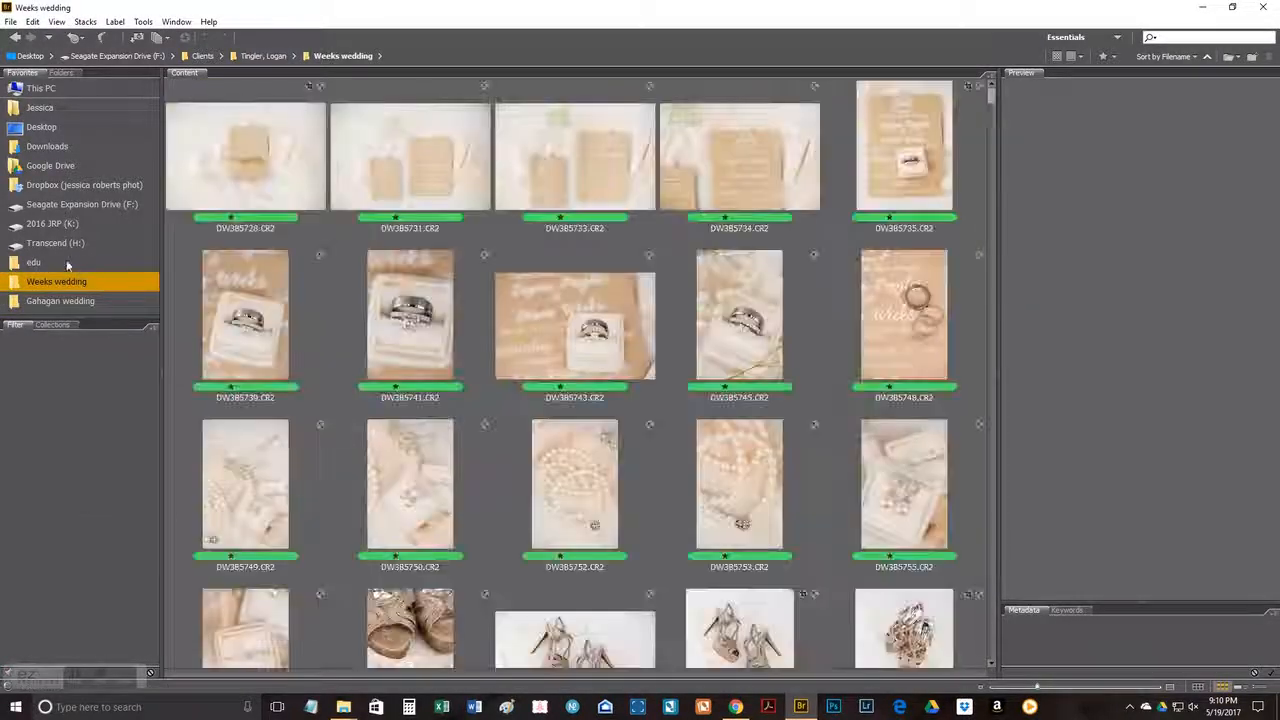
Step: Open the edu folder from Favorites and select all its raw photos, from DW3B5728.CR2 through DW3B5768.CR2
{"action": "left_click", "coordinate": [57, 263]}
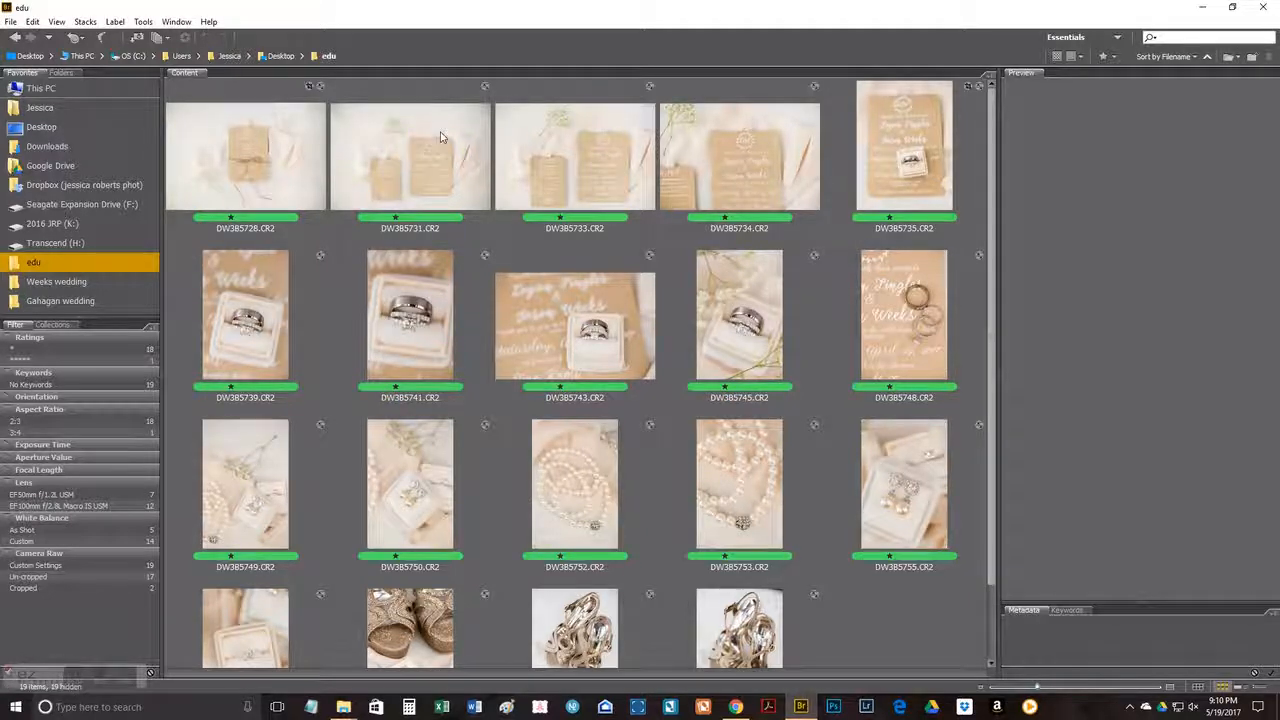
{"action": "scroll", "coordinate": [645, 580], "scroll_direction": "down", "scroll_amount": 2}
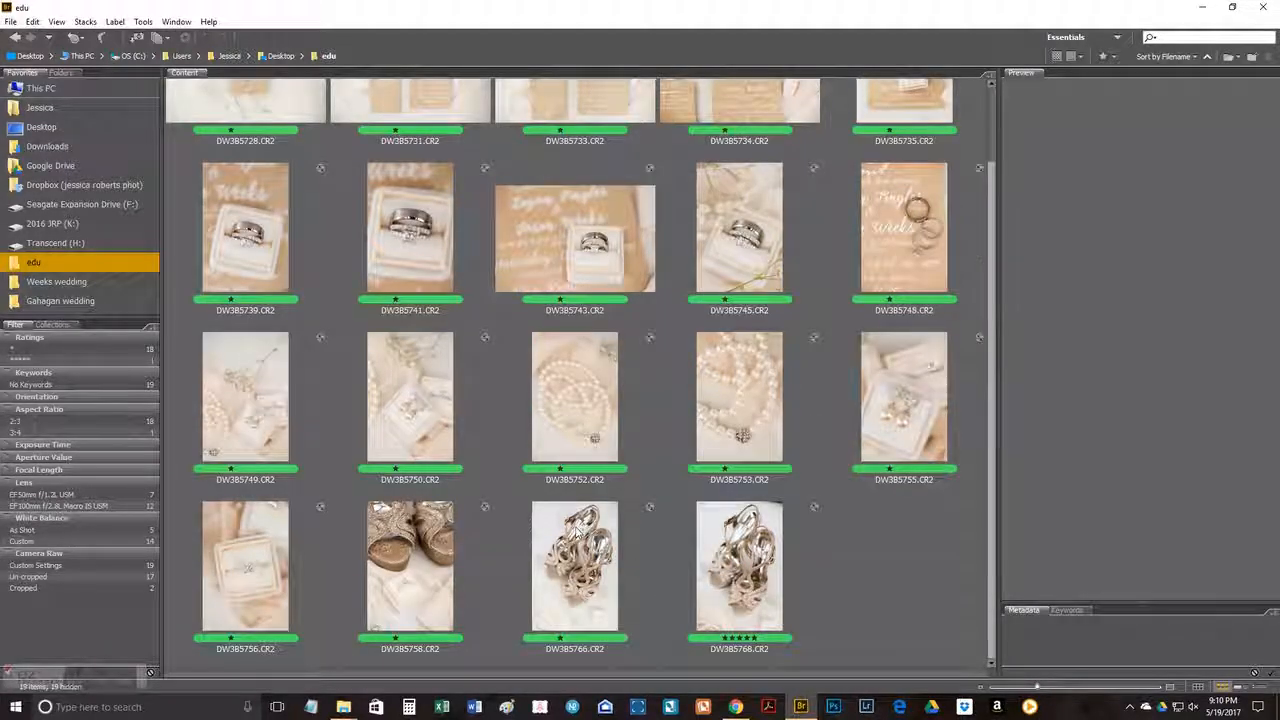
{"action": "scroll", "coordinate": [220, 229], "scroll_direction": "up", "scroll_amount": 2}
{"action": "left_click", "coordinate": [245, 156]}
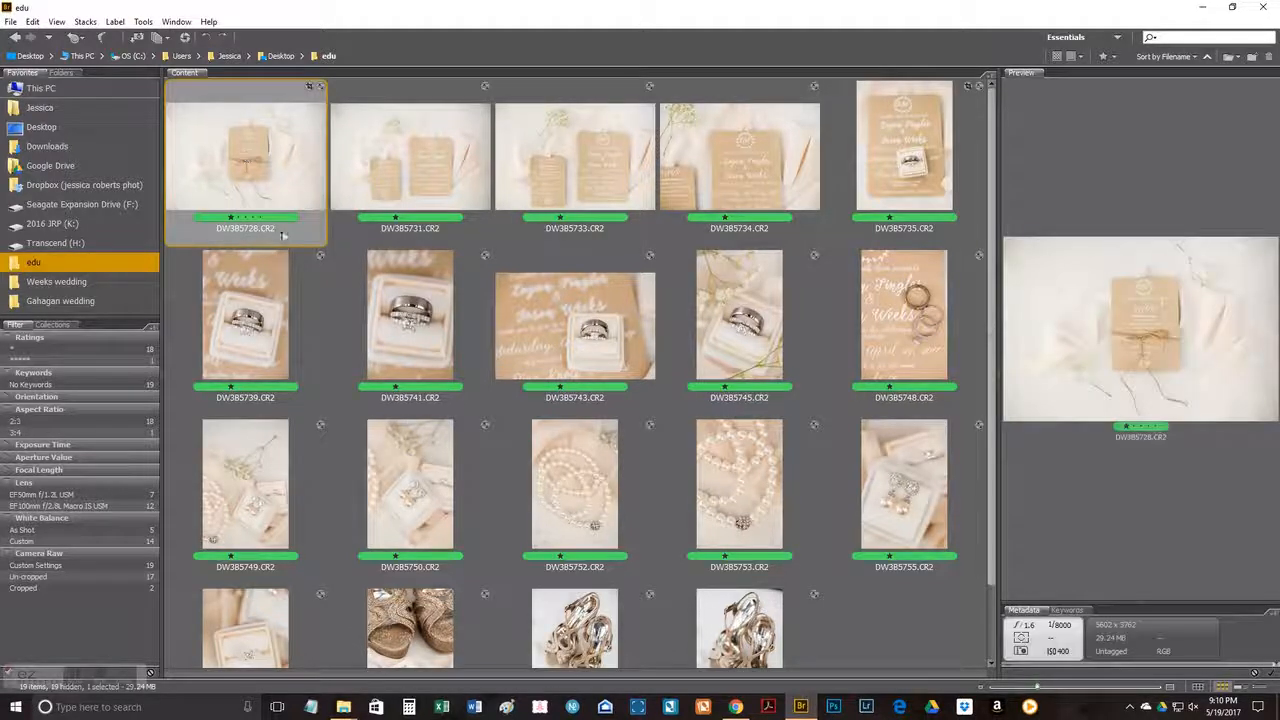
{"action": "scroll", "coordinate": [477, 467], "scroll_direction": "down", "scroll_amount": 1}
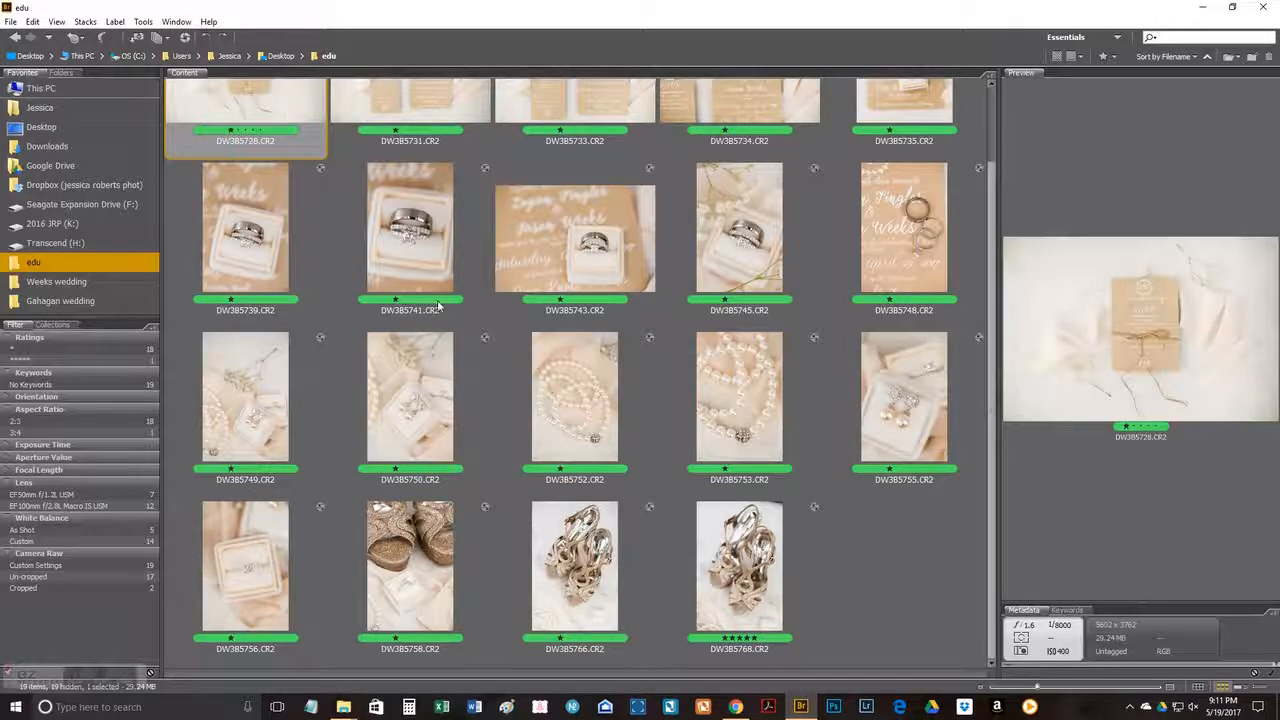
{"action": "left_click", "coordinate": [735, 568], "text": "shift"}
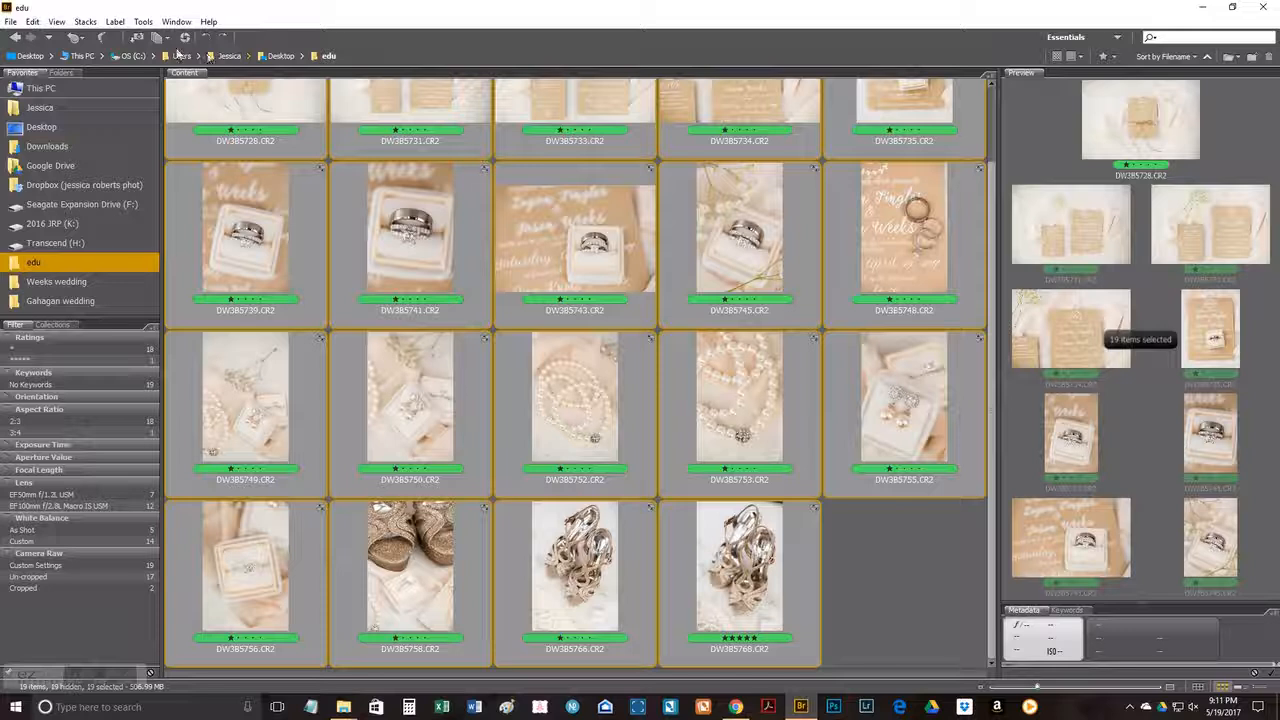
Step: Run Photoshop's Image Processor on the selected raw photos, saving quality 9 sRGB JPEGs in the same location
{"action": "left_click", "coordinate": [143, 21]}
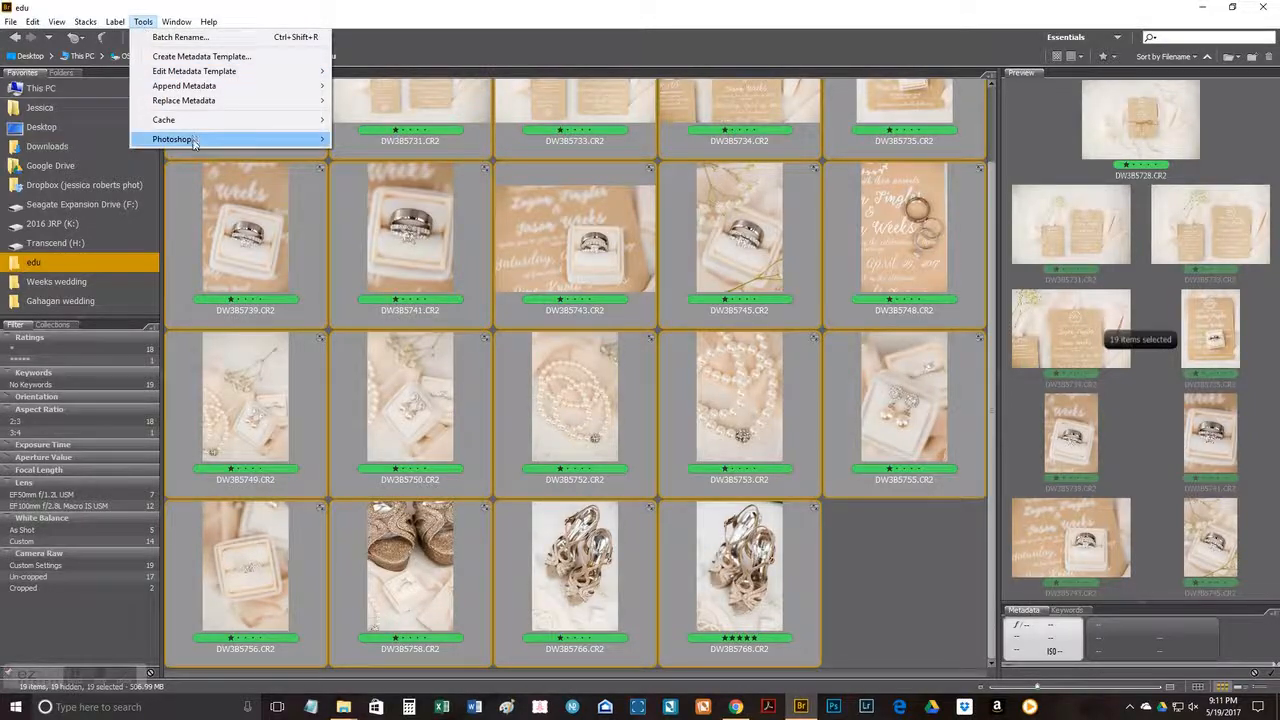
{"action": "mouse_move", "coordinate": [193, 141]}
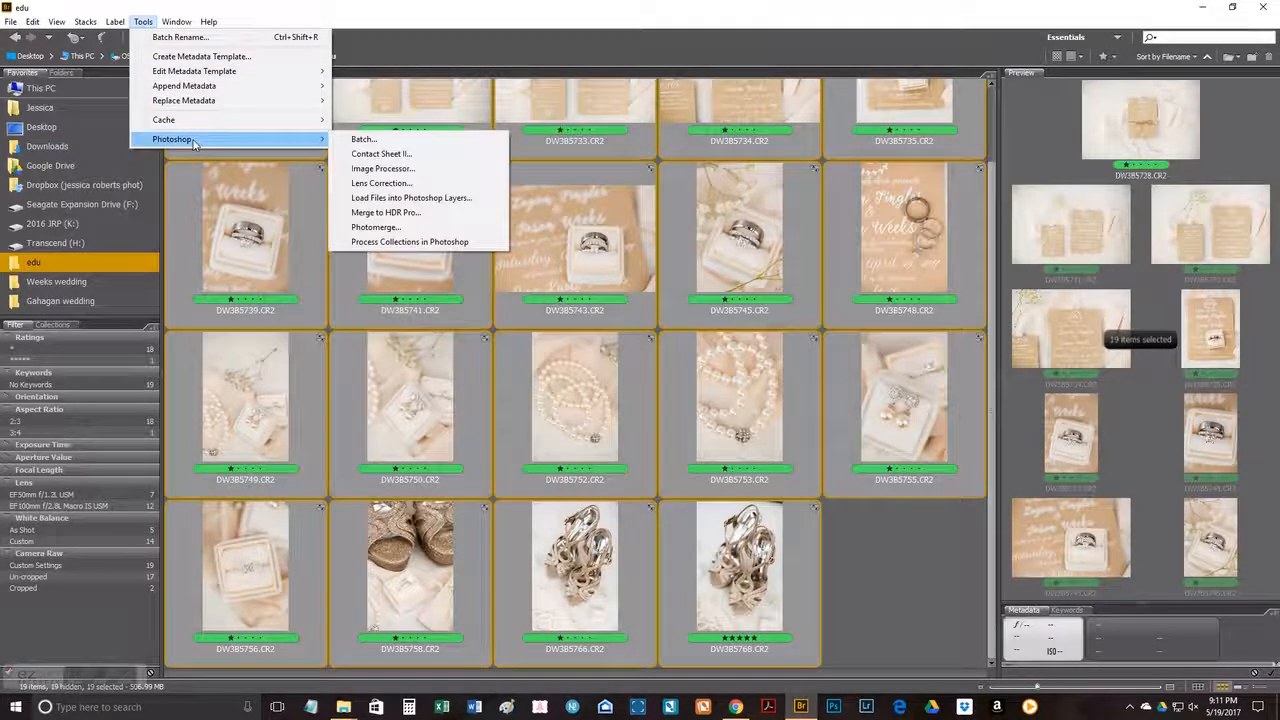
{"action": "left_click", "coordinate": [432, 172]}
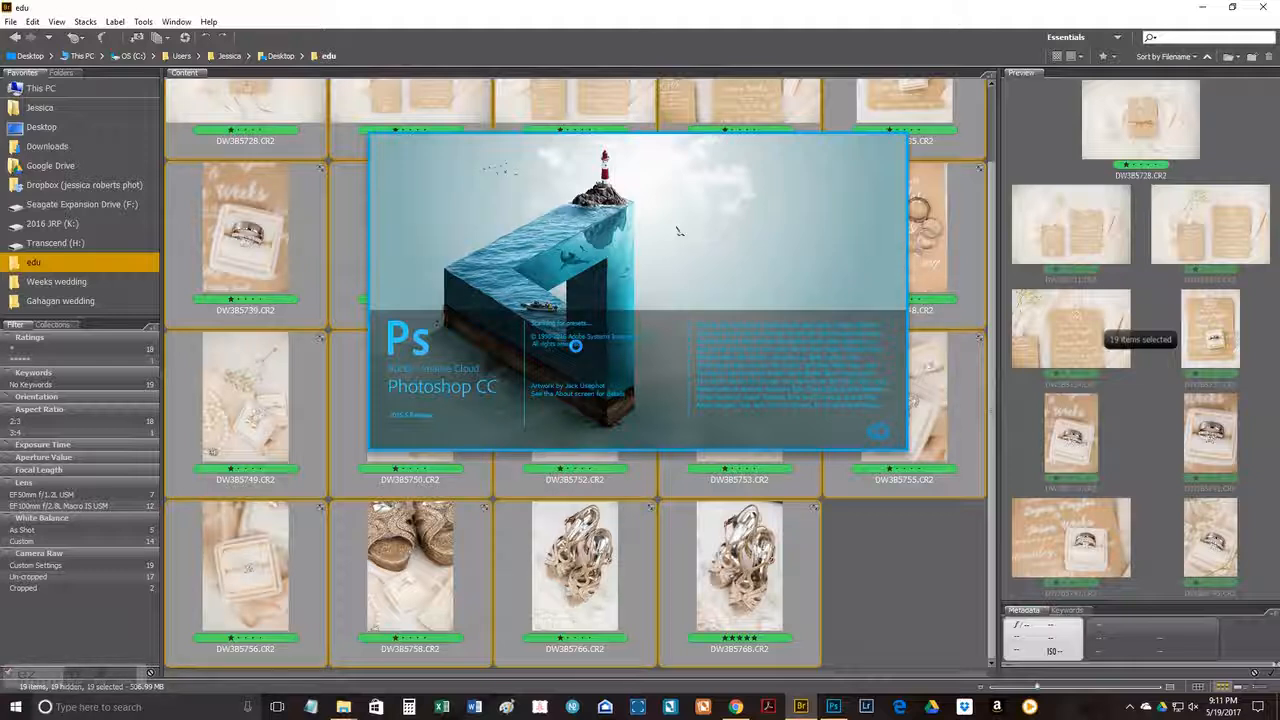
{"action": "left_click", "coordinate": [73, 678]}
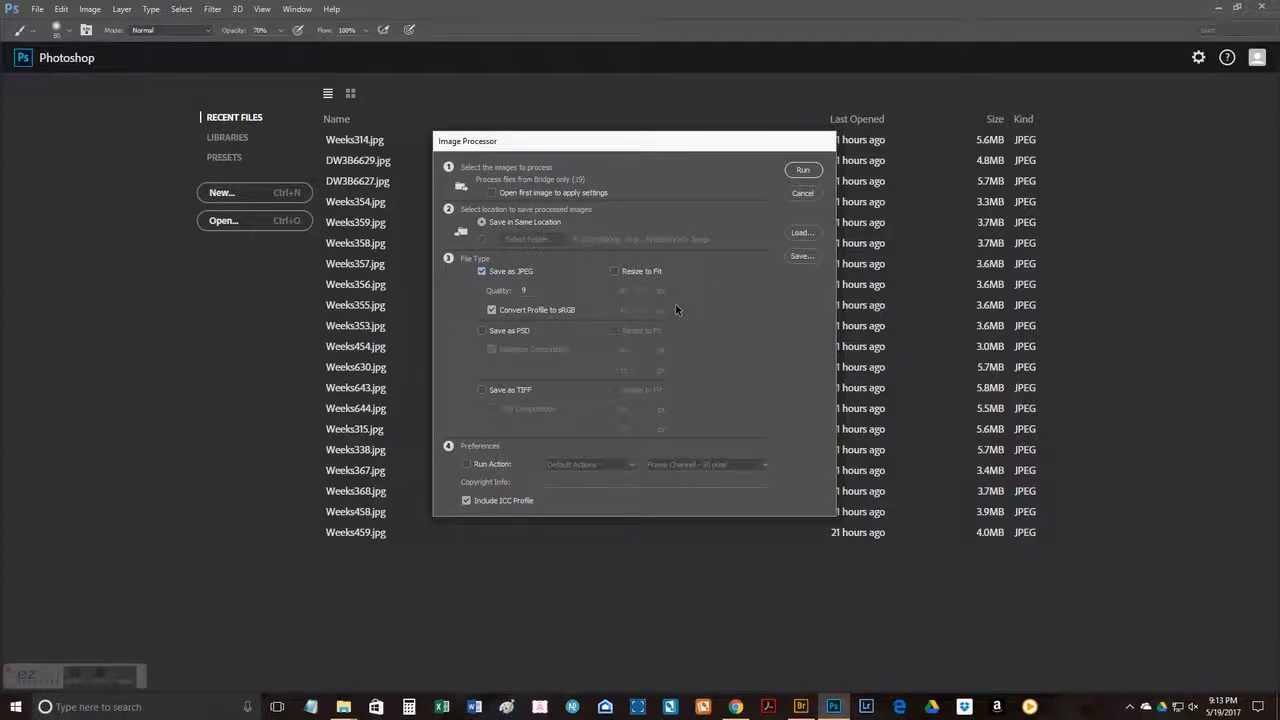
{"action": "left_click", "coordinate": [802, 170]}
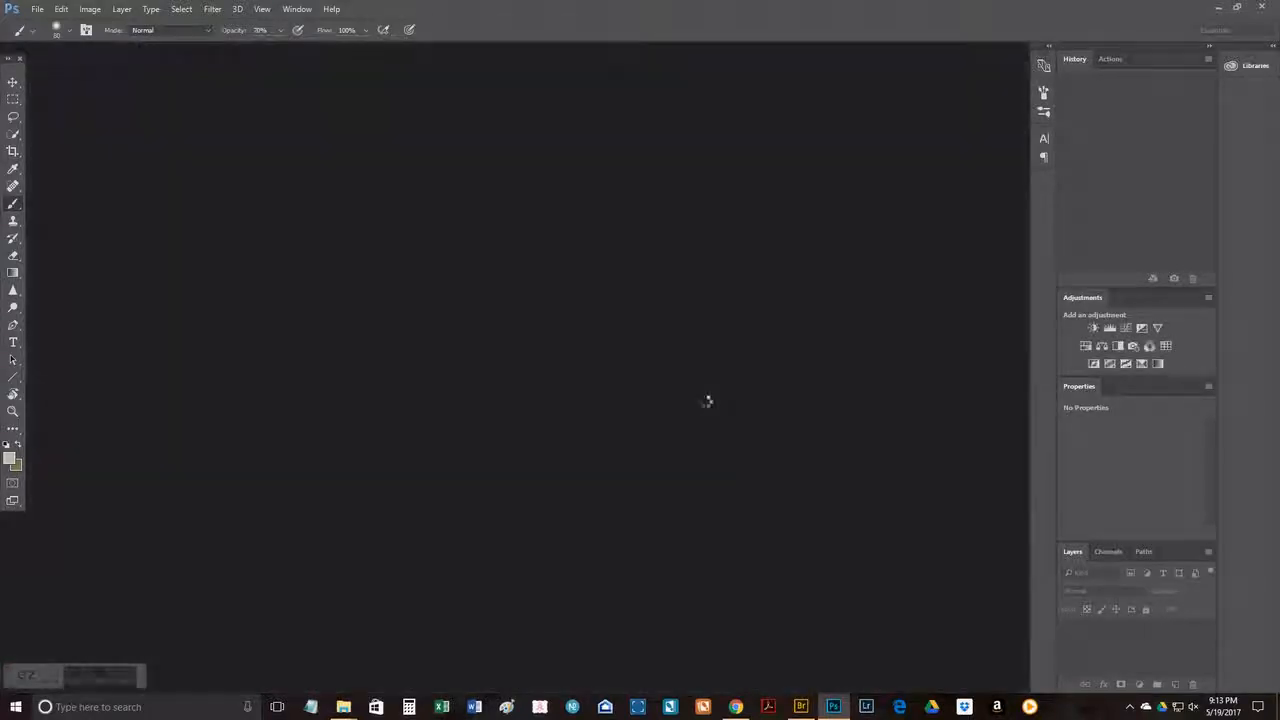
Step: Switch back to Bridge, shrink the thumbnails to seven per row, and open the new JPEG folder inside edu
{"action": "left_click", "coordinate": [801, 707]}
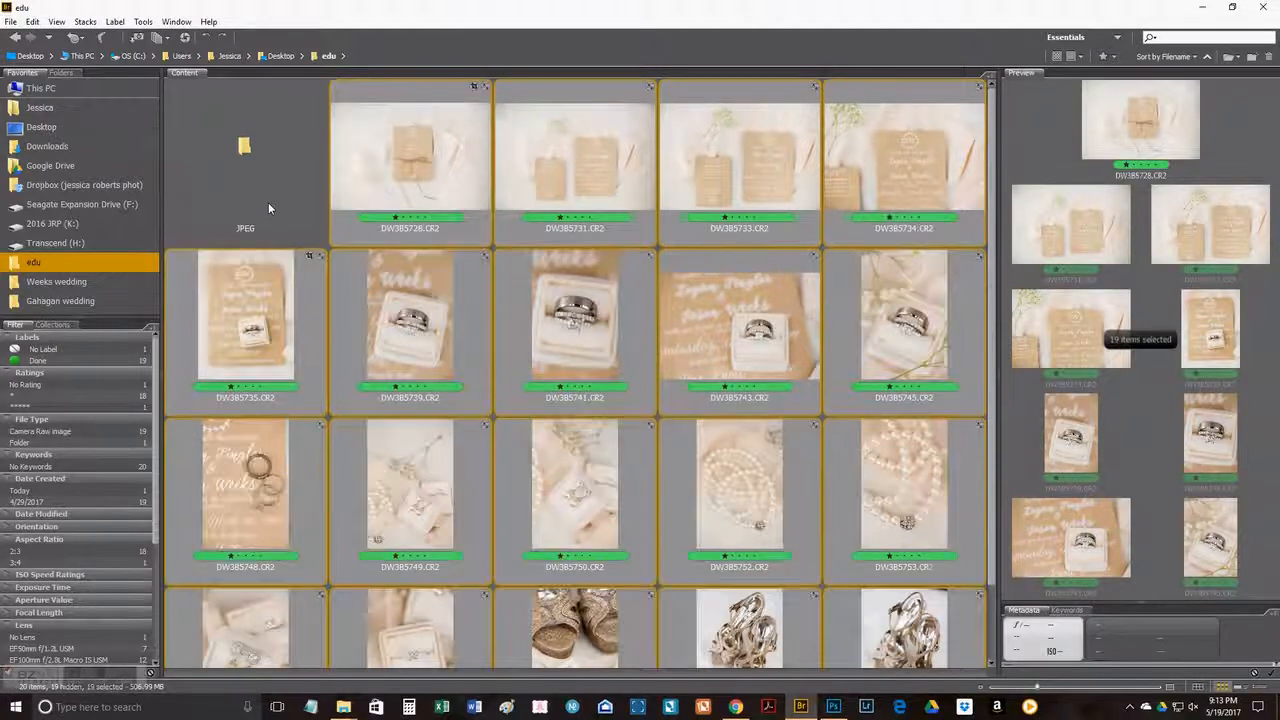
{"action": "key", "text": "ctrl+plus"}
{"action": "key", "text": "ctrl+minus"}
{"action": "key", "text": "ctrl+minus"}
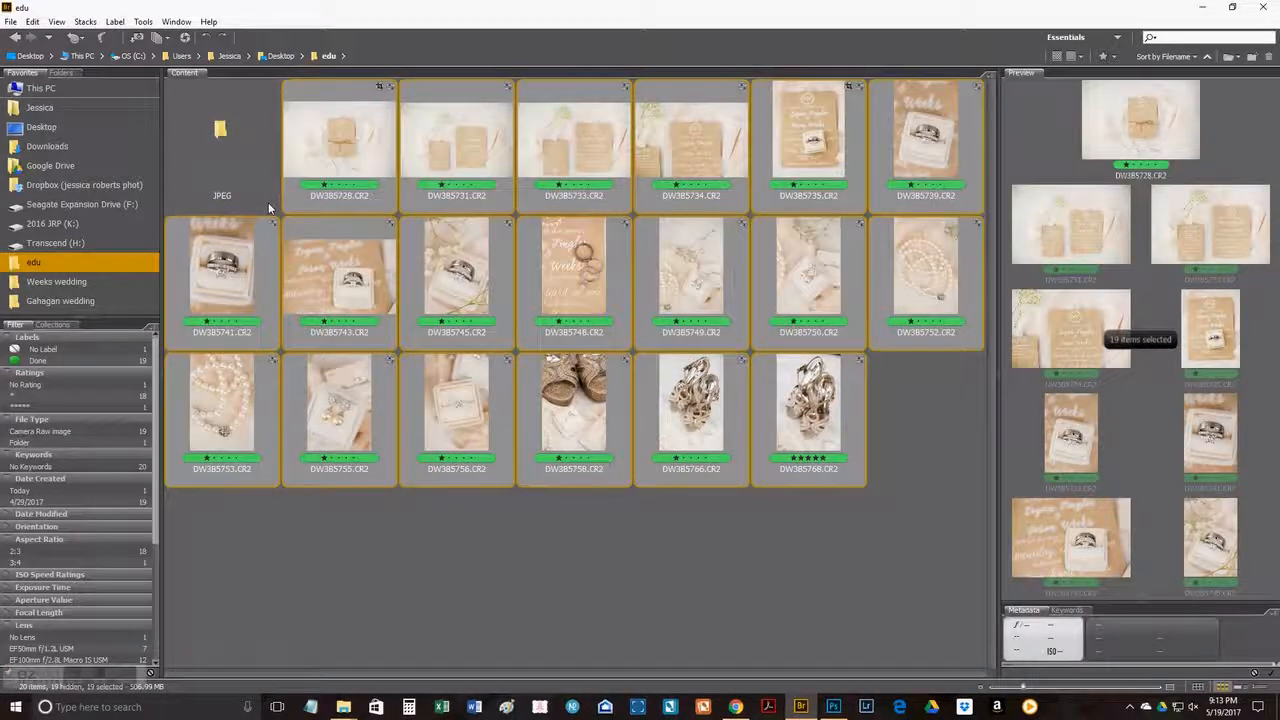
{"action": "left_click", "coordinate": [214, 140]}
{"action": "double_click", "coordinate": [214, 140]}
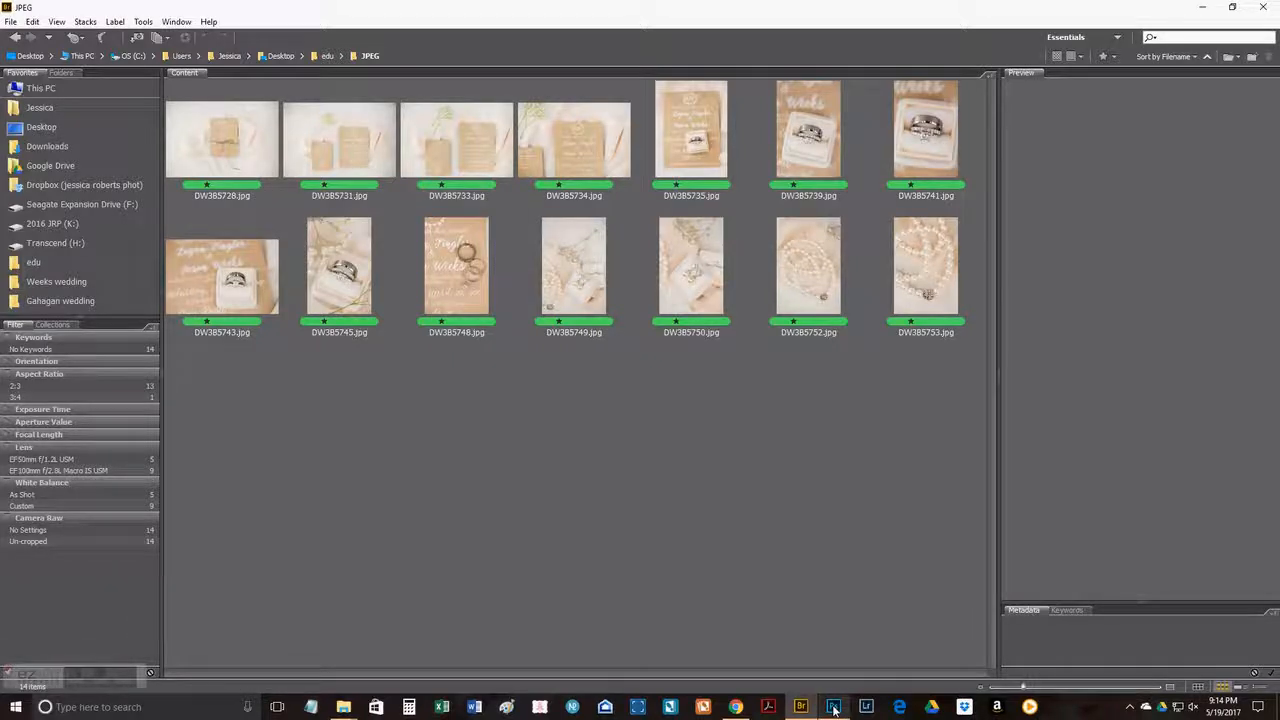
Step: Check Photoshop's progress on the JPEG conversion without leaving the JPEG folder
{"action": "mouse_move", "coordinate": [836, 706]}
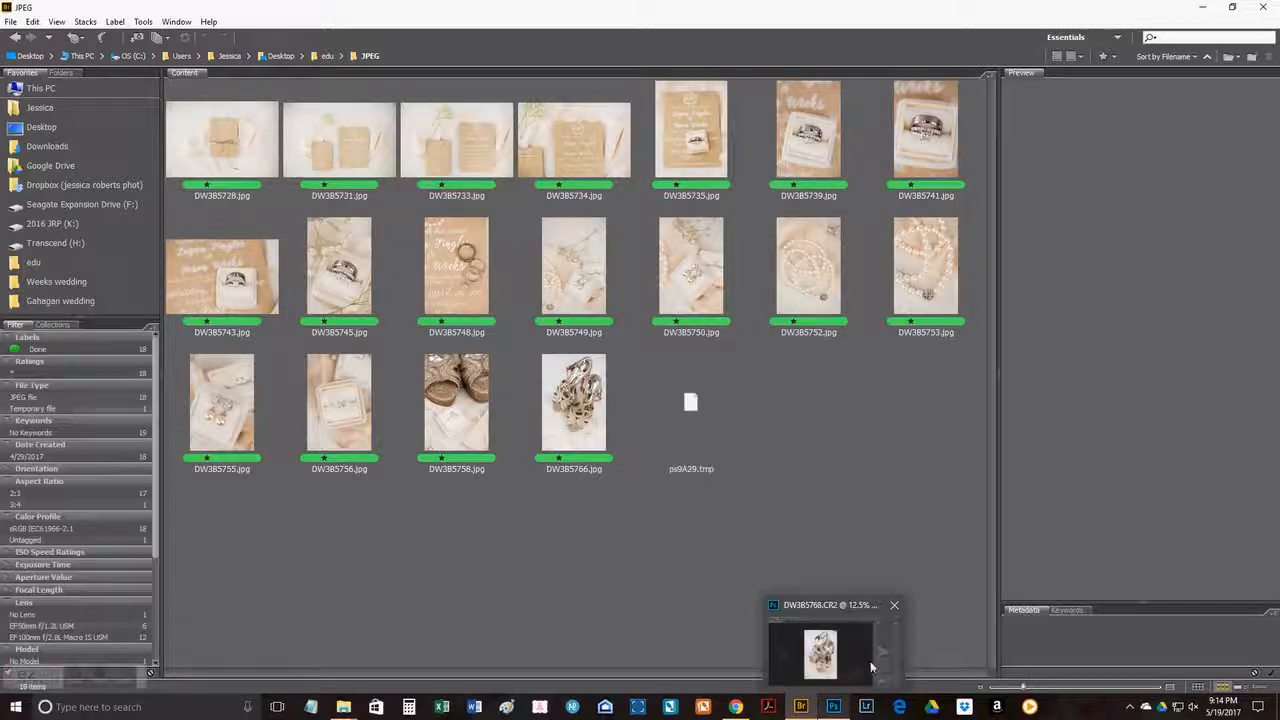
{"action": "mouse_move", "coordinate": [880, 675]}
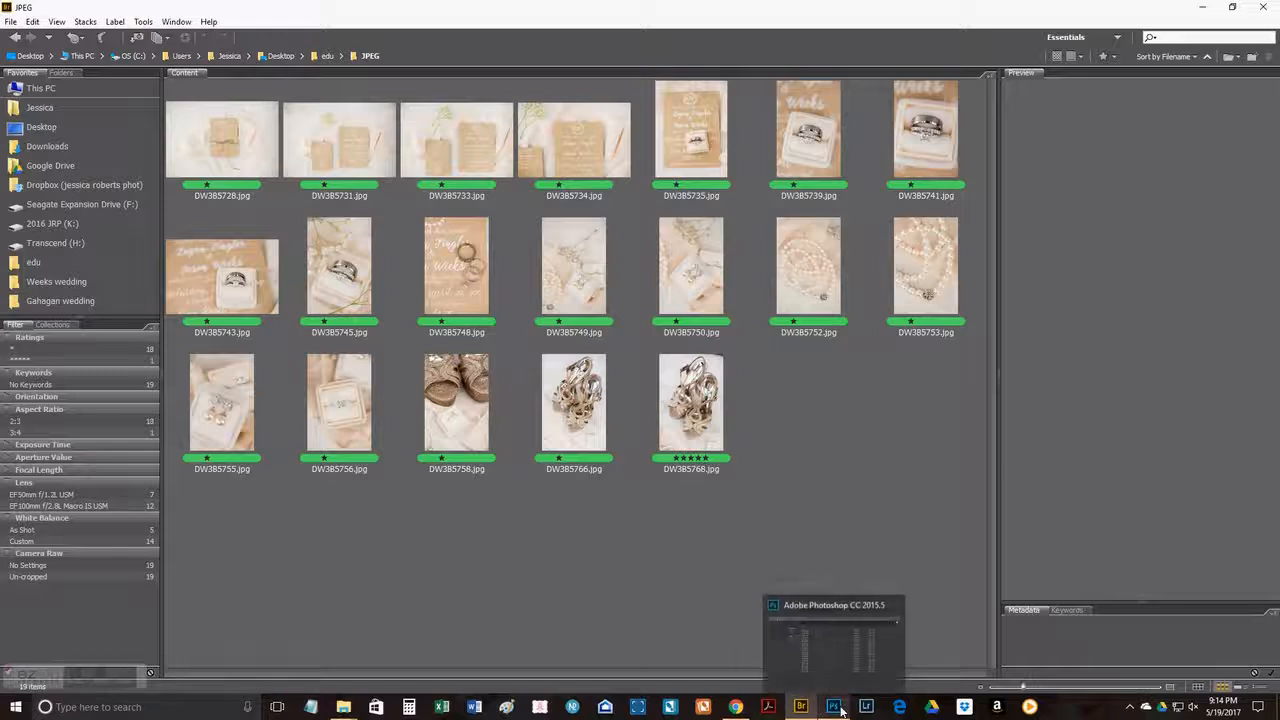
{"action": "mouse_move", "coordinate": [818, 645]}
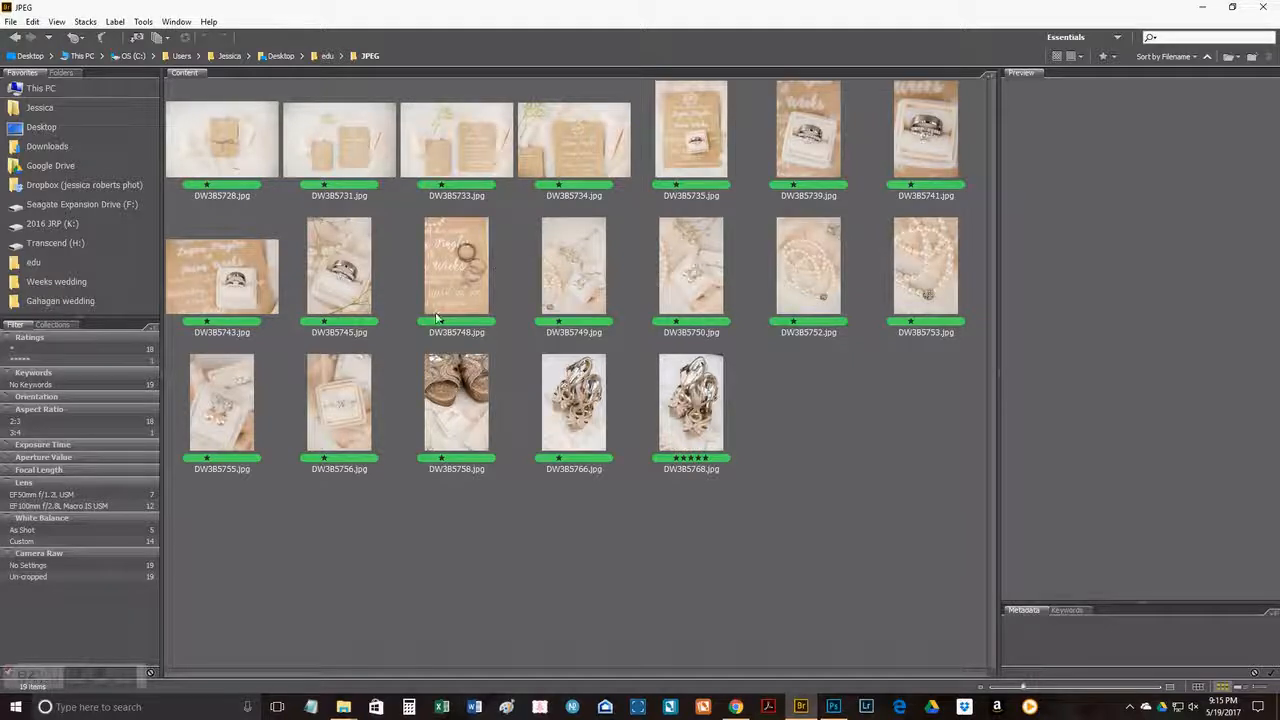
Step: Filter the JPEG folder to five-star photos, select DW3B5768.jpg, and widen the preview area
{"action": "left_click", "coordinate": [88, 360]}
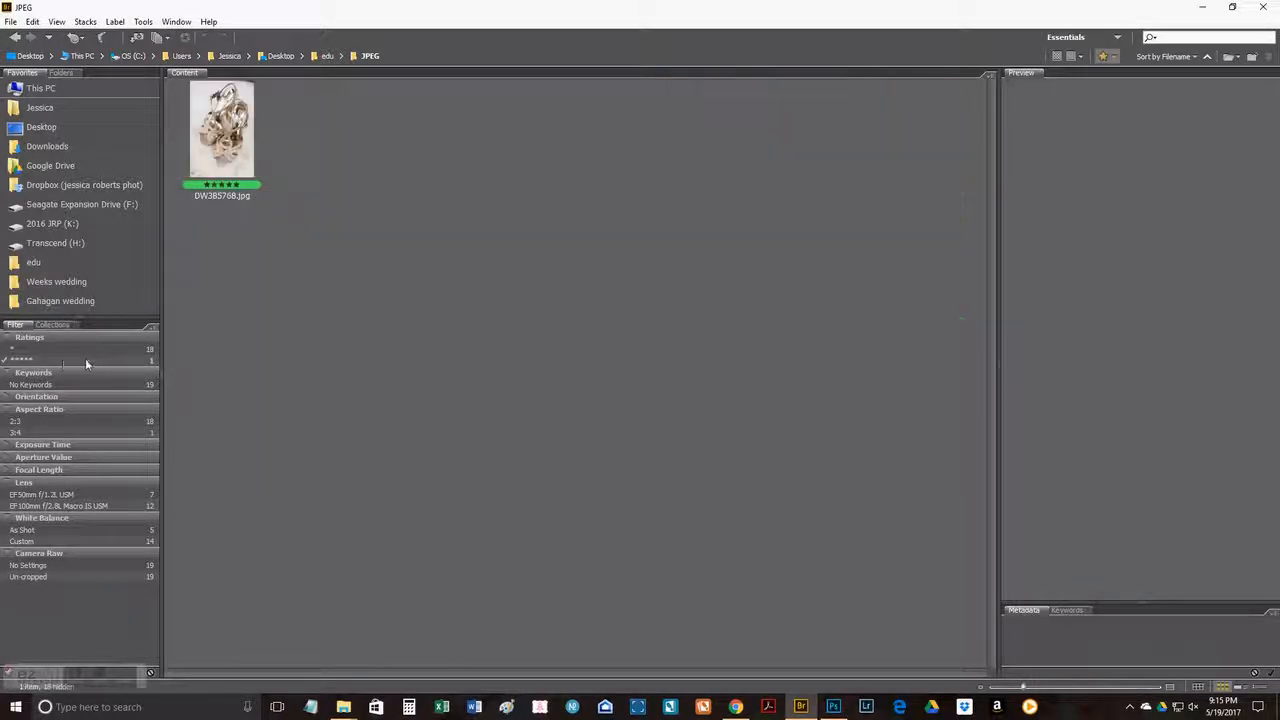
{"action": "left_click", "coordinate": [247, 105]}
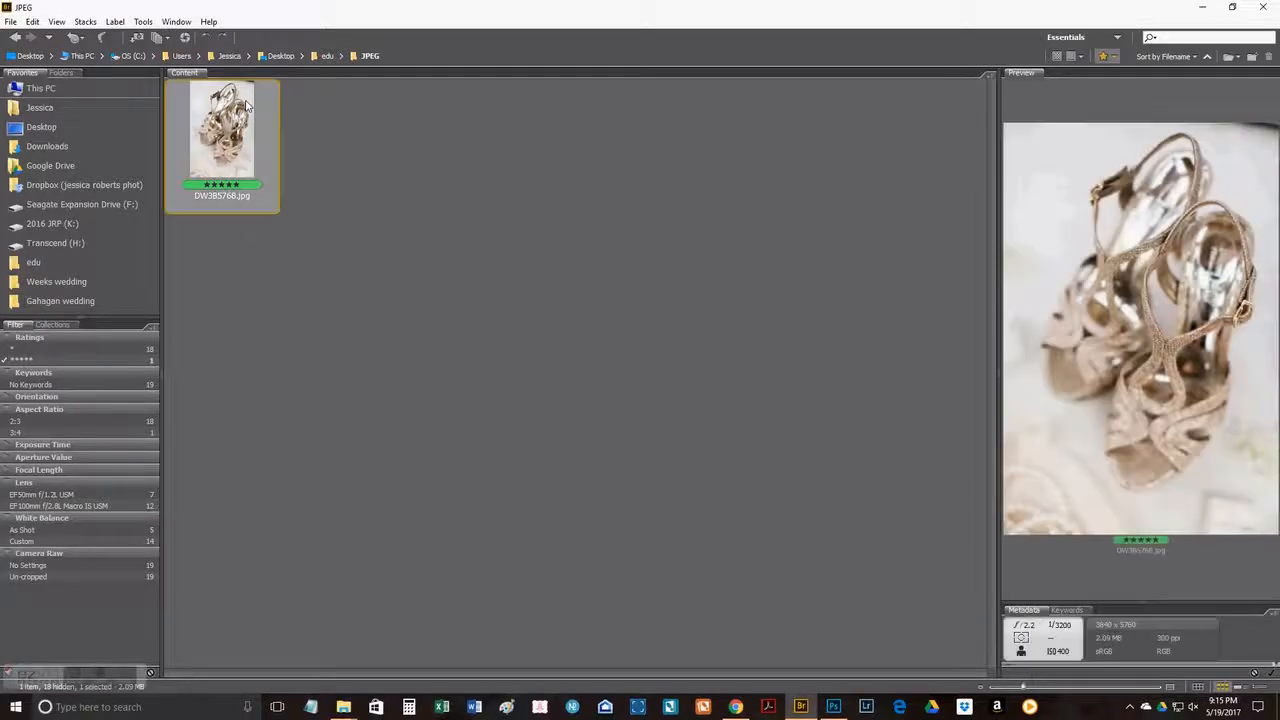
{"action": "left_click_drag", "start_coordinate": [1000, 266], "coordinate": [826, 268]}
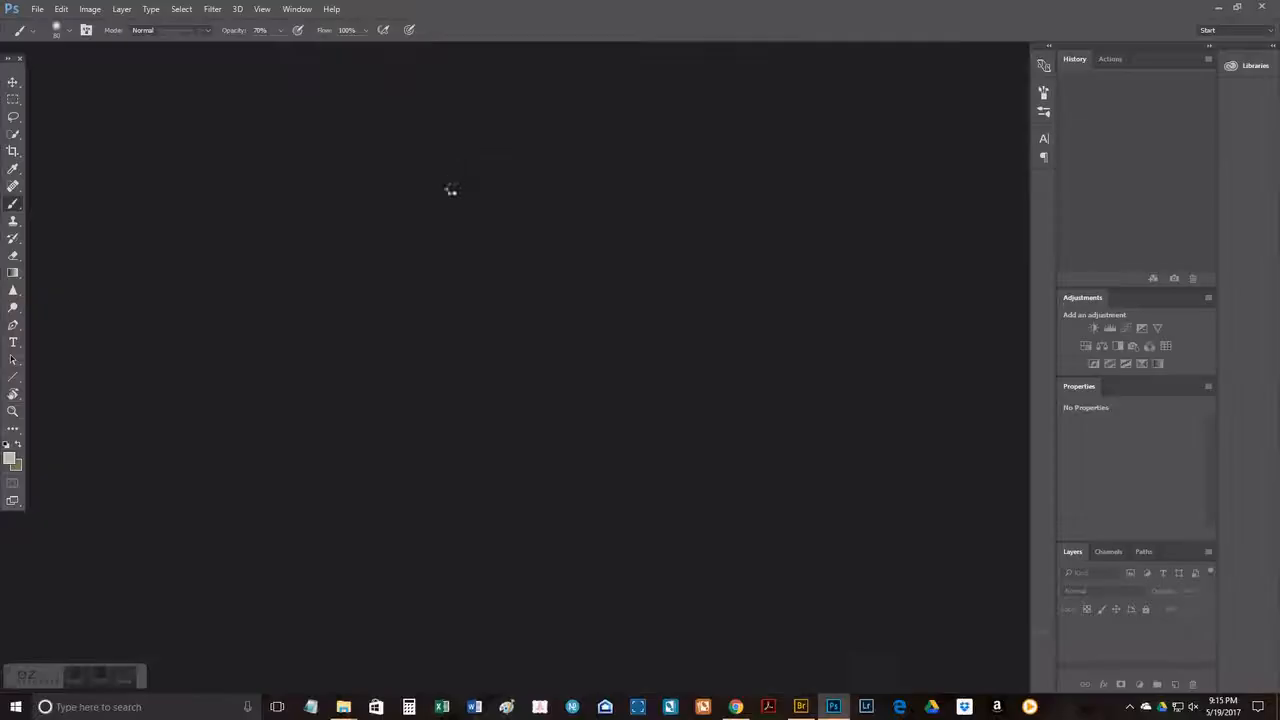
Step: Open DW3B5768.jpg in Photoshop and paint over the dark upper-right corner with an enlarged Spot Healing Brush
{"action": "key", "text": "]"}
{"action": "key", "text": "]"}
{"action": "key", "text": "]"}
{"action": "key", "text": "]"}
{"action": "key", "text": "]"}
{"action": "key", "text": "]"}
{"action": "key", "text": "]"}
{"action": "key", "text": "]"}
{"action": "key", "text": "]"}
{"action": "key", "text": "]"}
{"action": "key", "text": "]"}
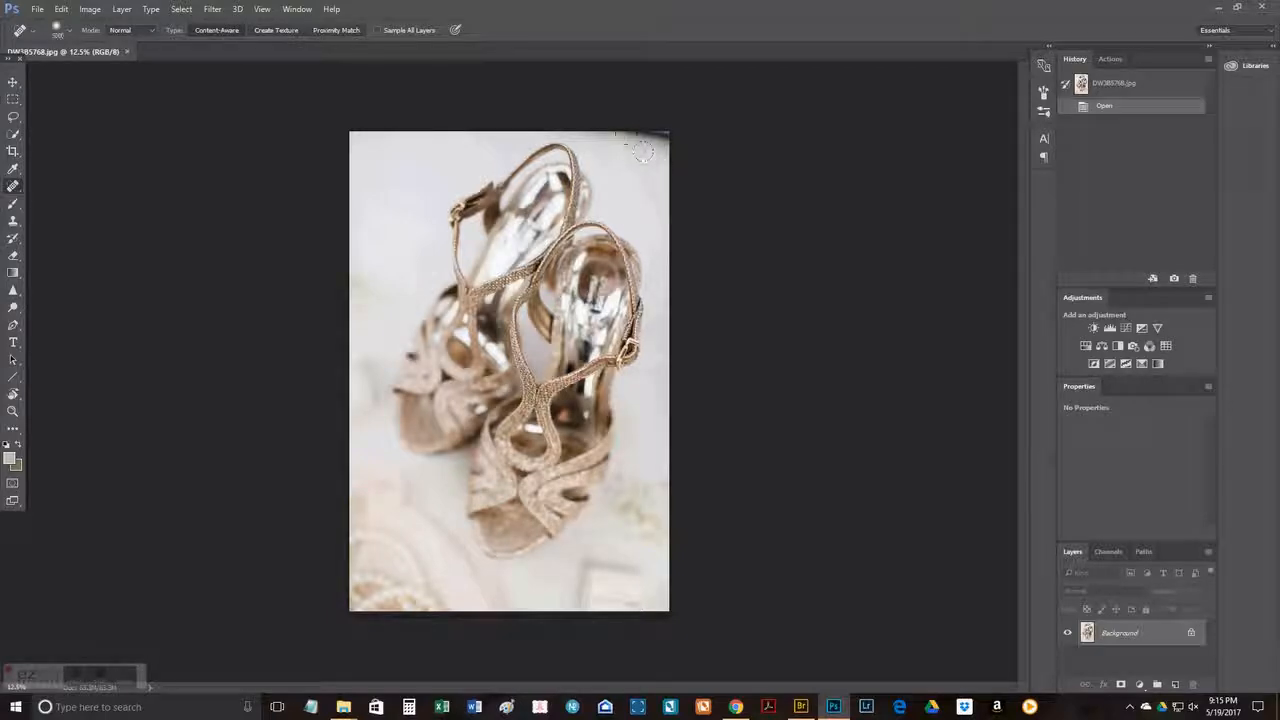
{"action": "left_click_drag", "start_coordinate": [615, 140], "coordinate": [656, 143]}
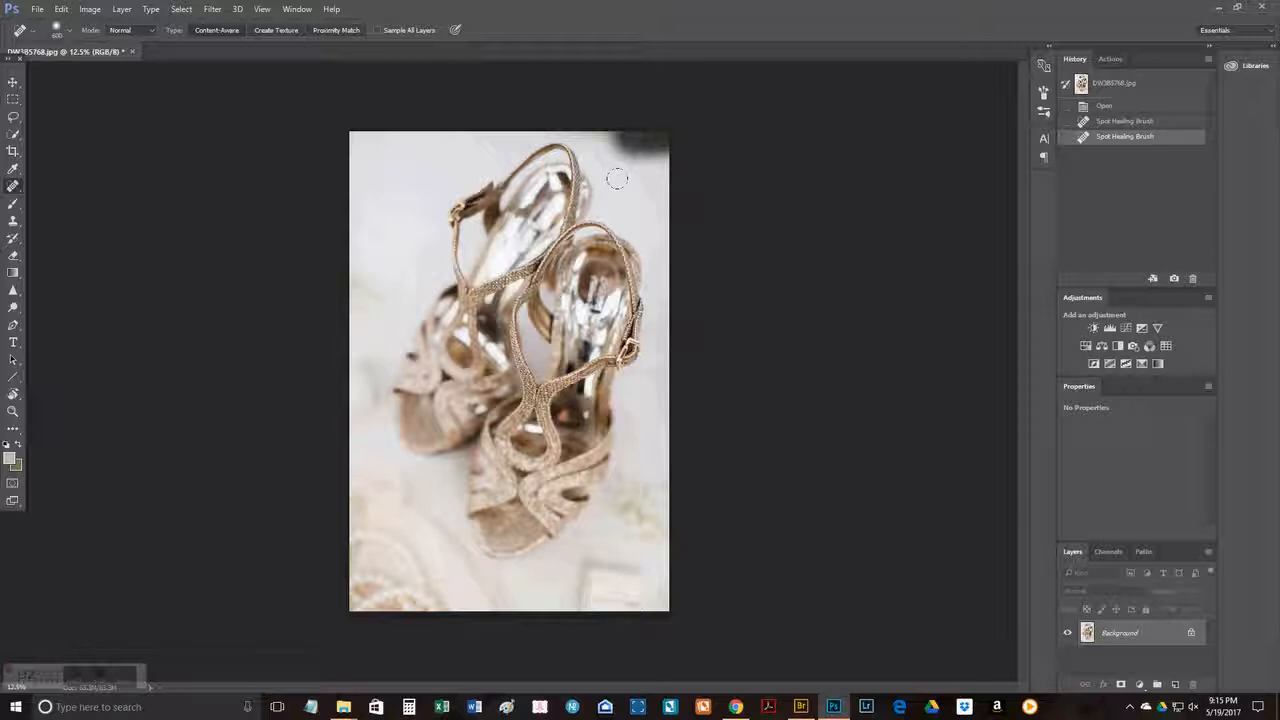
Step: Cover the remaining dark patches in the photo's upper-right corner with the Clone Stamp, sampling the nearby light background
{"action": "left_click", "coordinate": [13, 220]}
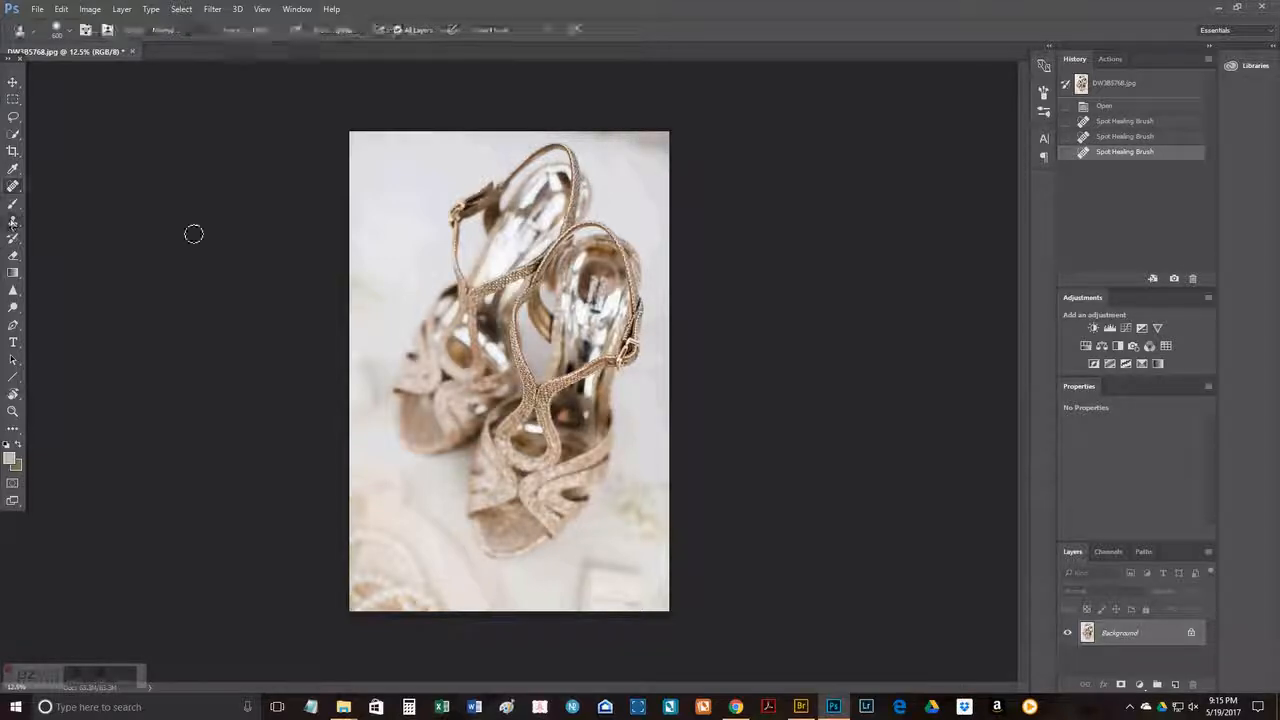
{"action": "left_click", "coordinate": [625, 163]}
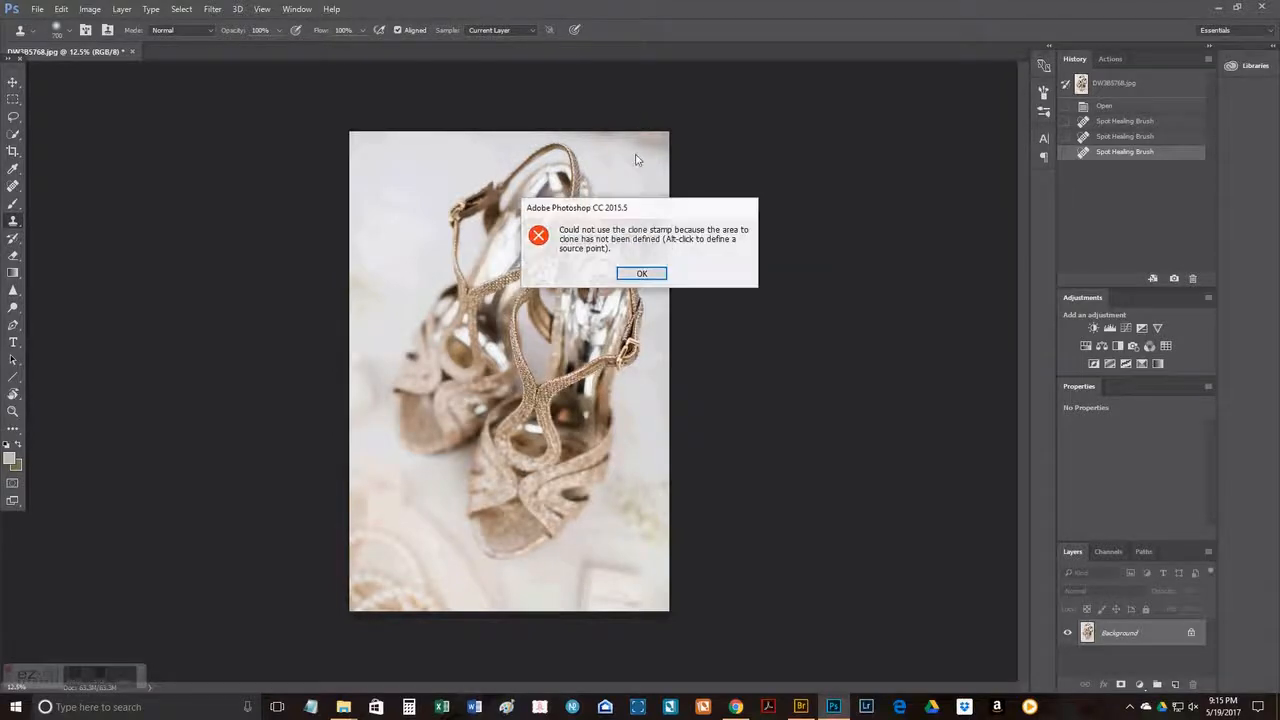
{"action": "left_click", "coordinate": [640, 276]}
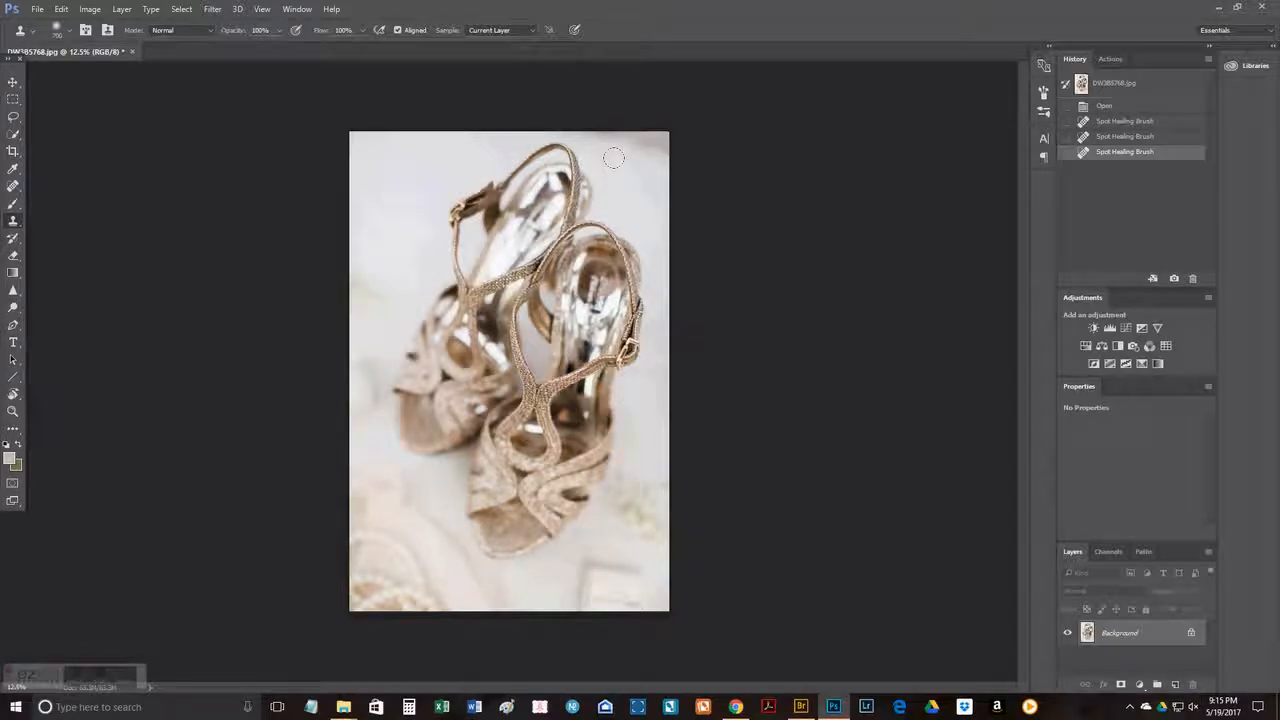
{"action": "mouse_move", "coordinate": [638, 132]}
{"action": "left_mouse_down"}
{"action": "mouse_move", "coordinate": [656, 142]}
{"action": "mouse_move", "coordinate": [616, 138]}
{"action": "mouse_move", "coordinate": [648, 137]}
{"action": "left_mouse_up"}
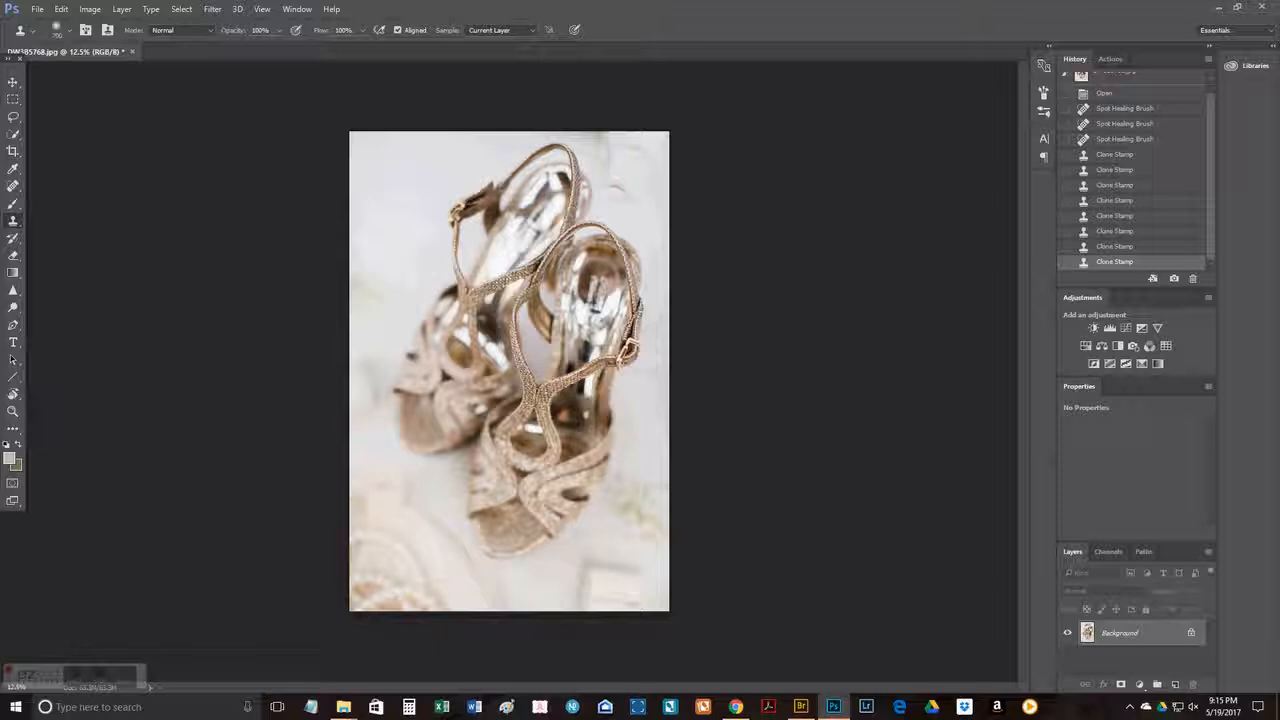
Step: Undo the most recent Clone Stamp strokes in the upper-right background of the shoe photo
{"action": "key", "text": "ctrl+alt+z"}
{"action": "key", "text": "ctrl+alt+z"}
{"action": "key", "text": "ctrl+alt+z"}
{"action": "key", "text": "ctrl+alt+z"}
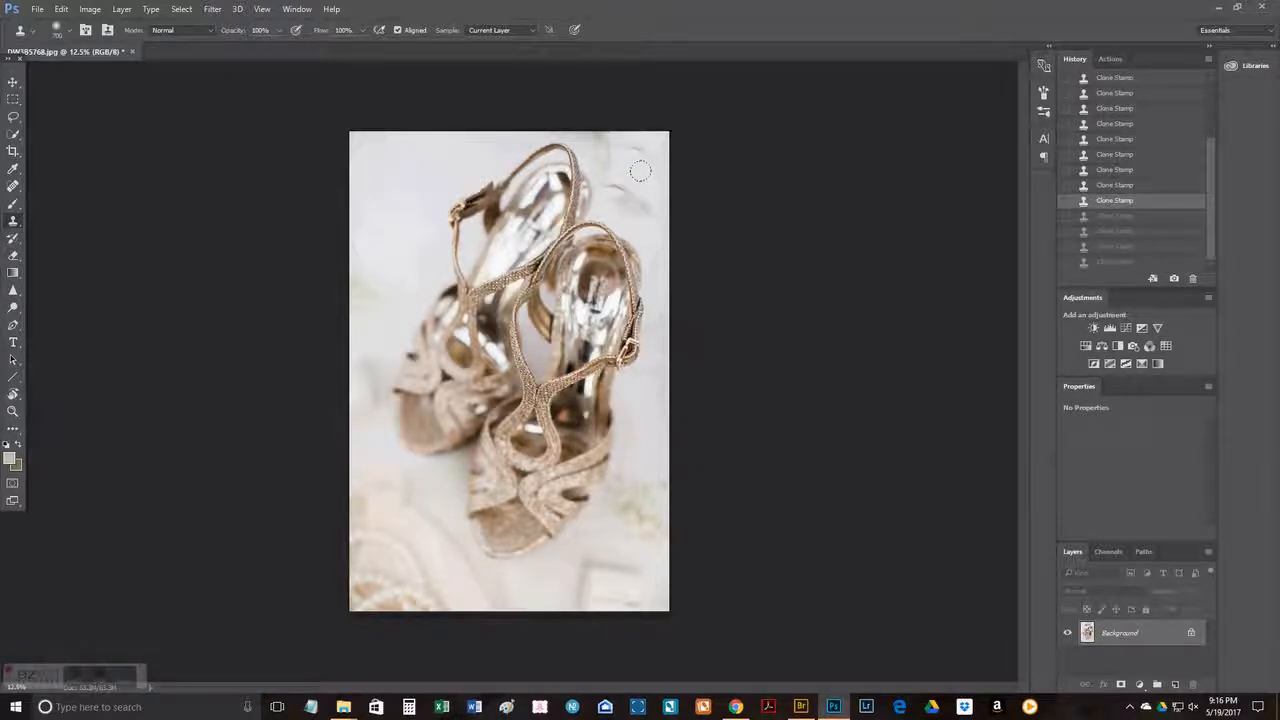
{"action": "key", "text": "ctrl+alt+z"}
{"action": "key", "text": "ctrl+alt+z"}
{"action": "key", "text": "ctrl+alt+z"}
{"action": "key", "text": "ctrl+alt+z"}
{"action": "key", "text": "ctrl+alt+z"}
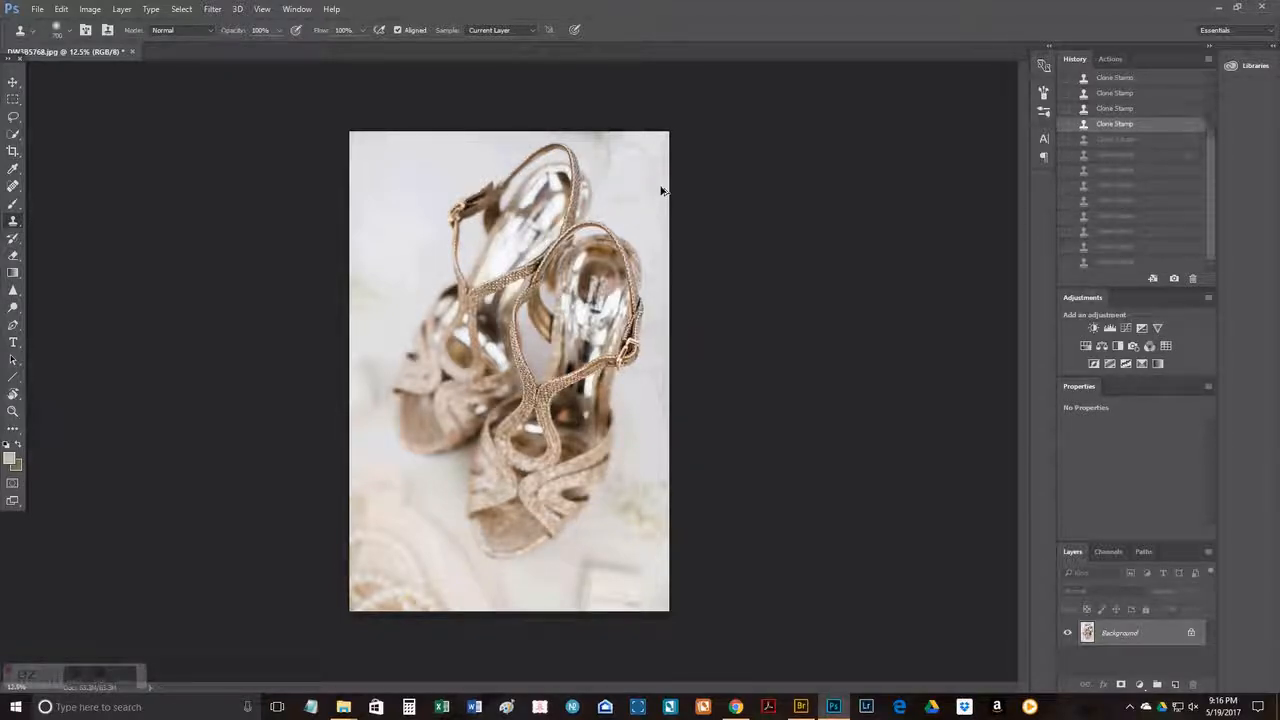
Step: Clone over the photo's top edge beside the shoe strap and save DW3B5768.jpg
{"action": "left_click", "coordinate": [595, 118]}
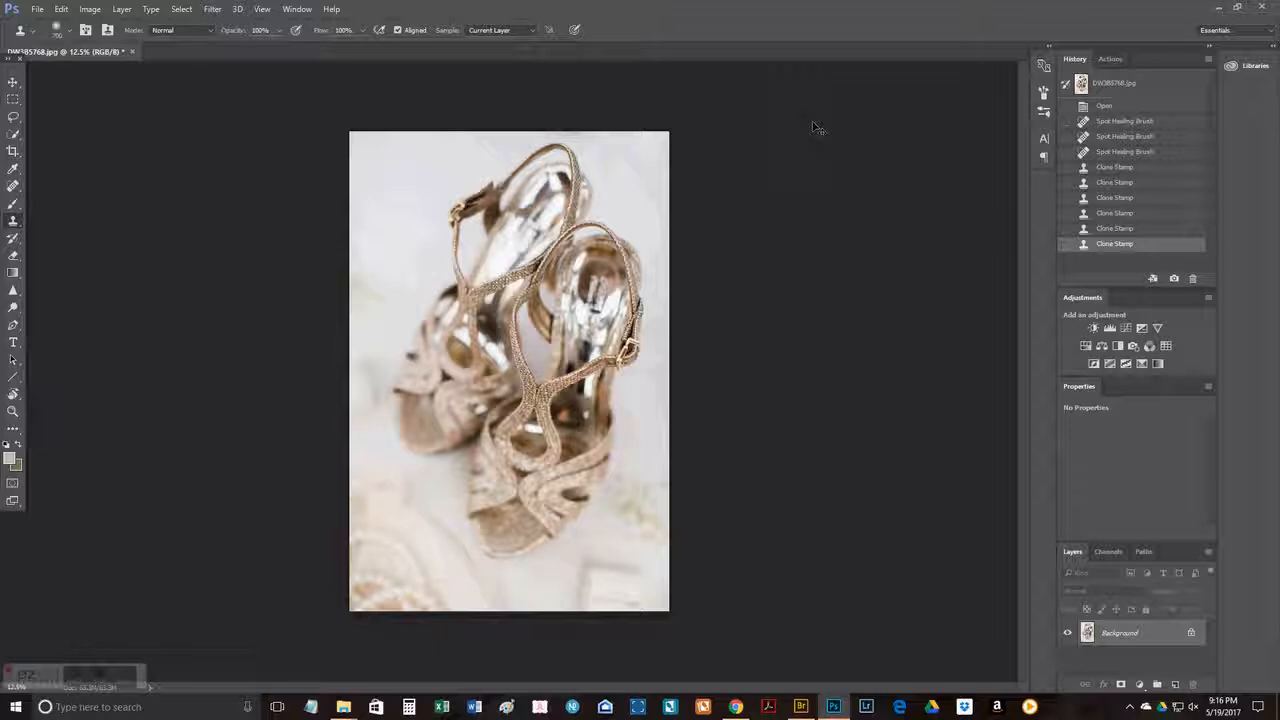
{"action": "key", "text": "ctrl+s"}
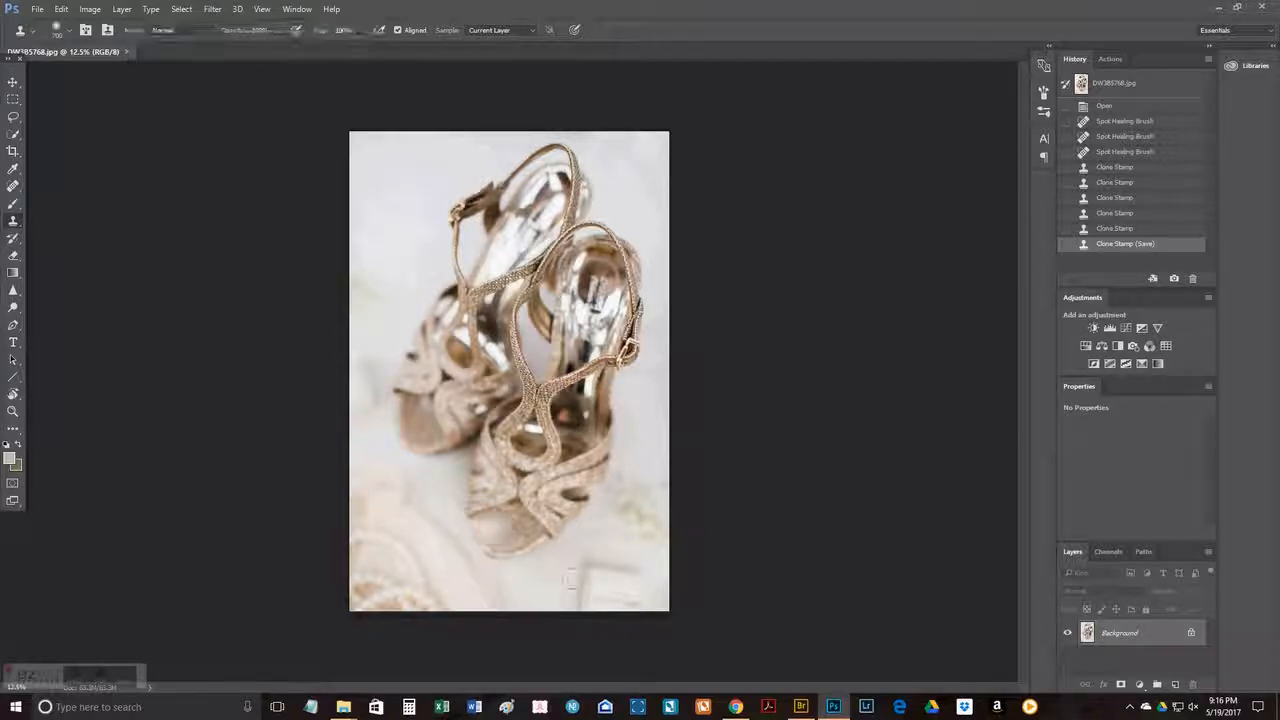
Step: Switch to Bridge, change the retouched shoe photo's rating to one star, and clear the five-star filter
{"action": "left_click", "coordinate": [801, 707]}
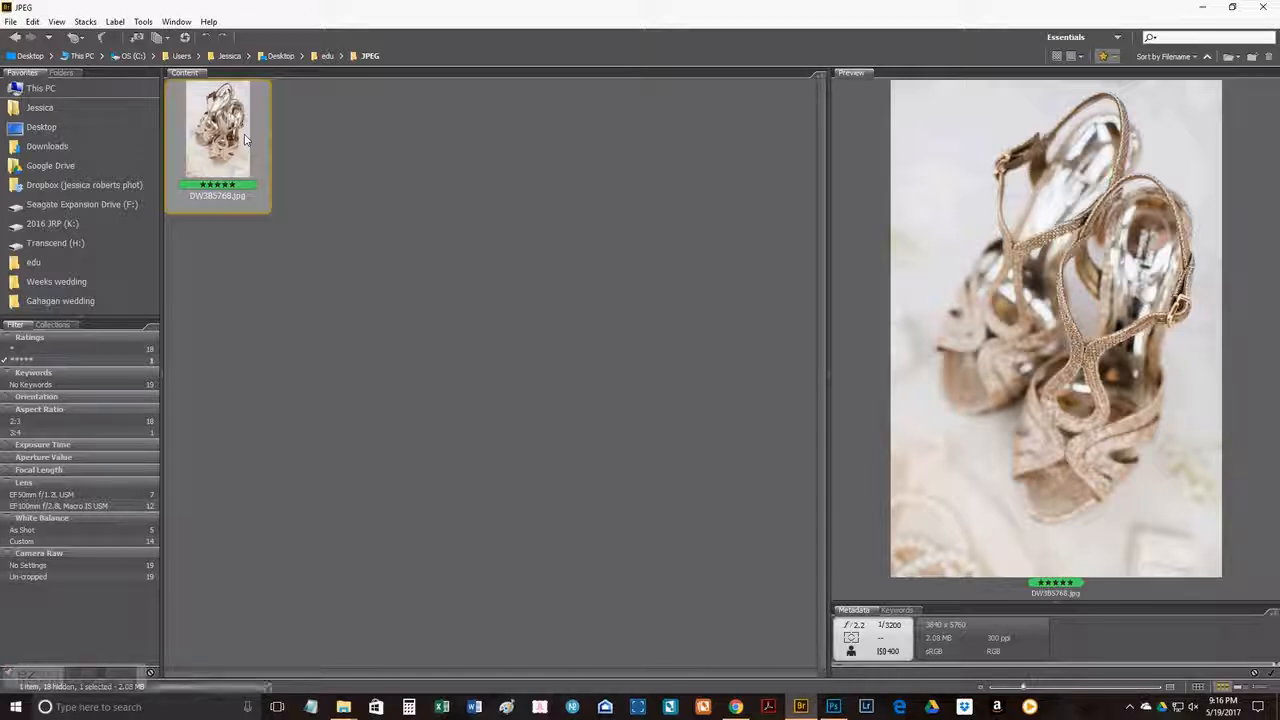
{"action": "key", "text": "ctrl+0"}
{"action": "left_click", "coordinate": [96, 360]}
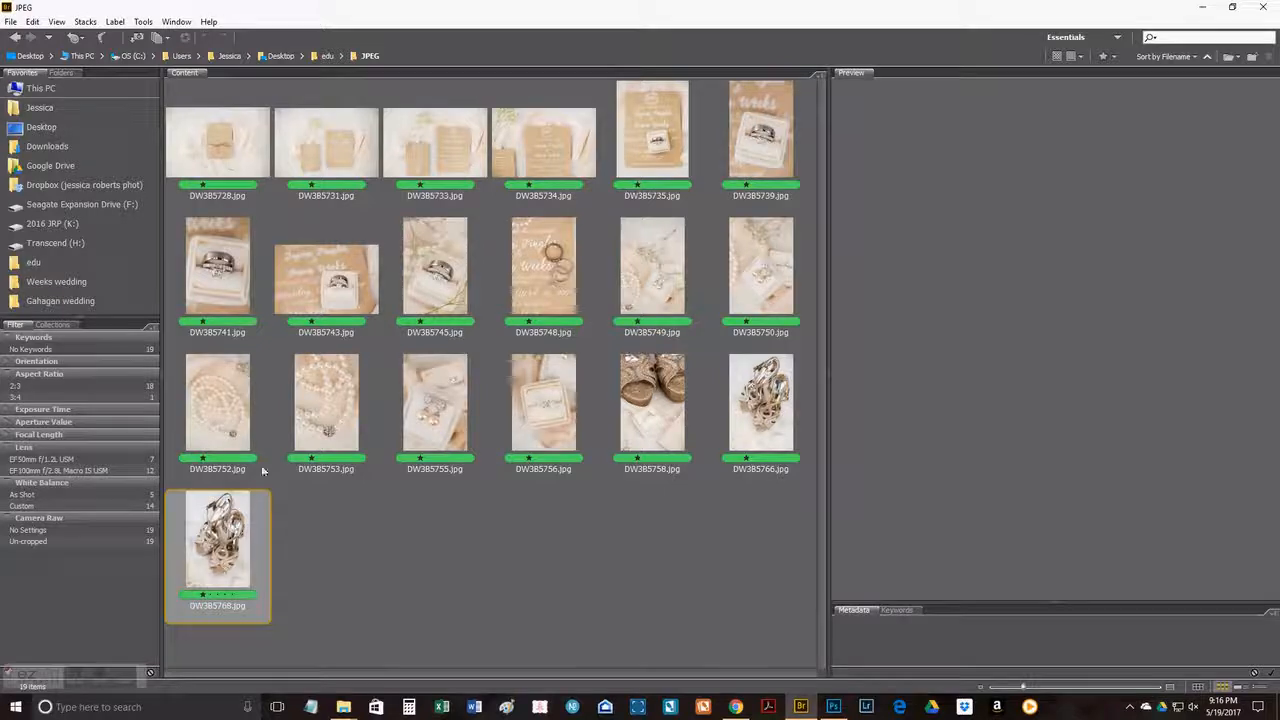
{"action": "left_click", "coordinate": [242, 438]}
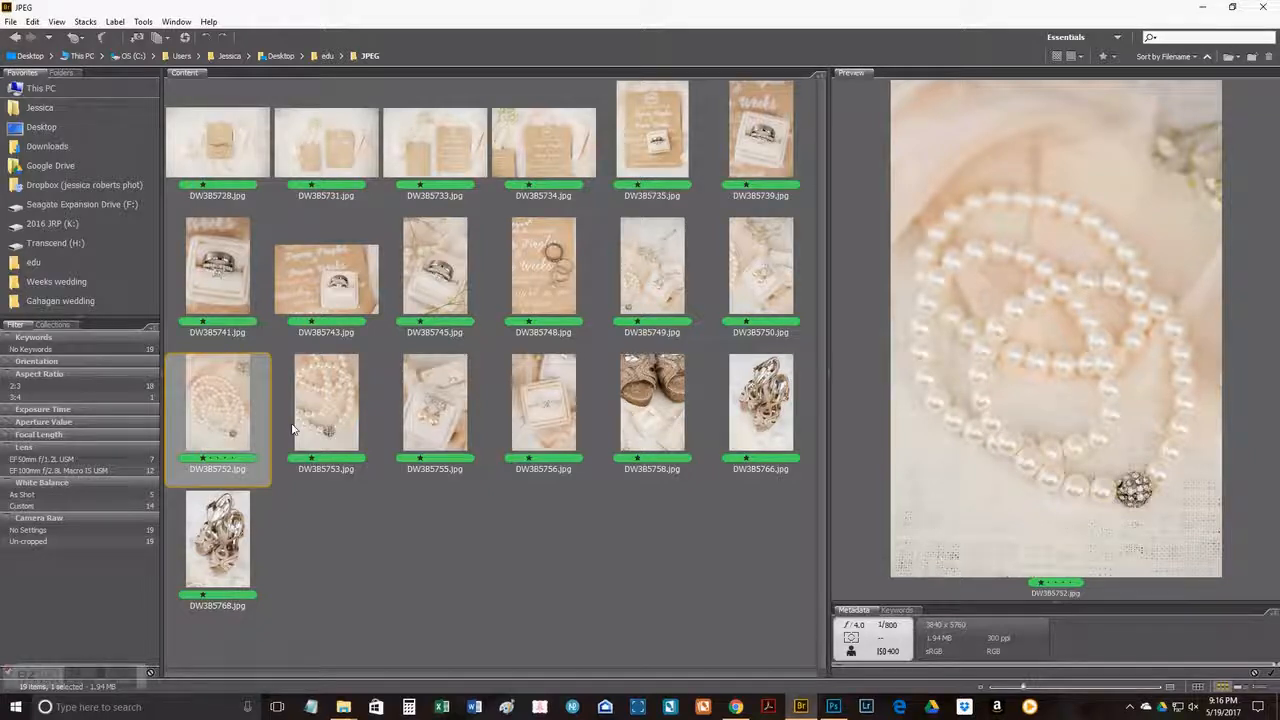
{"action": "left_click", "coordinate": [238, 157]}
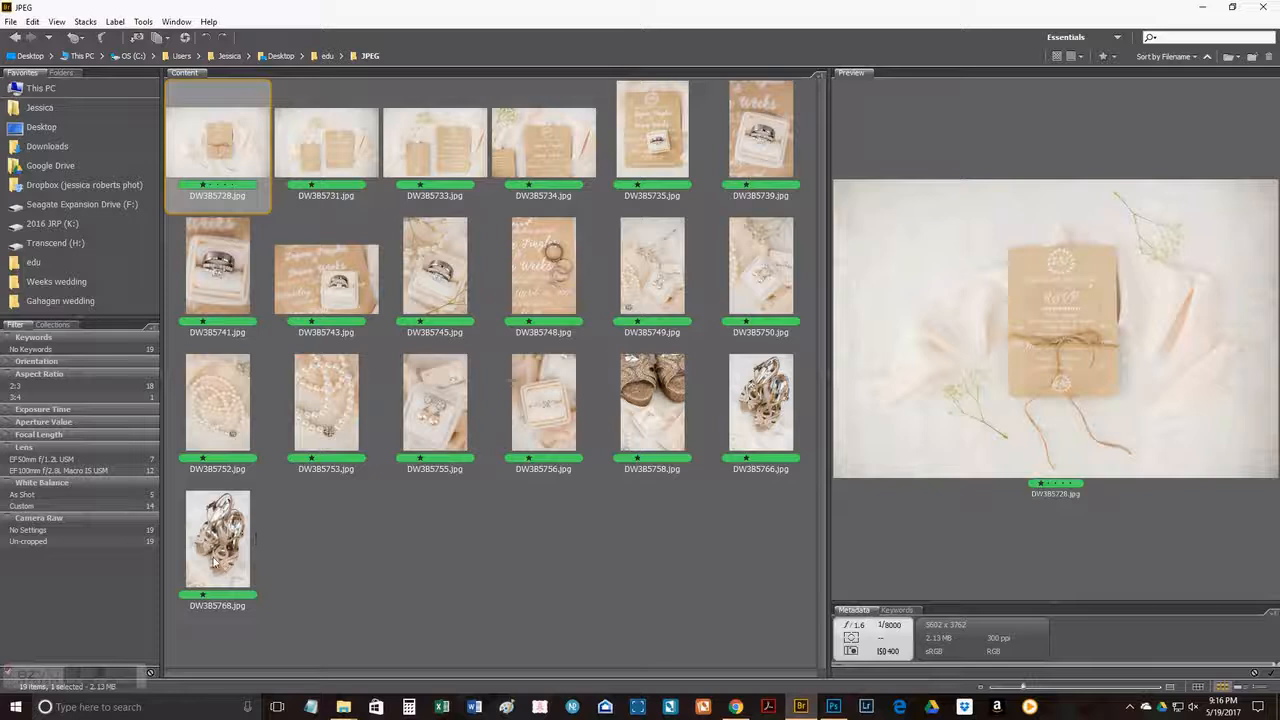
{"action": "left_click", "coordinate": [214, 563], "text": "shift"}
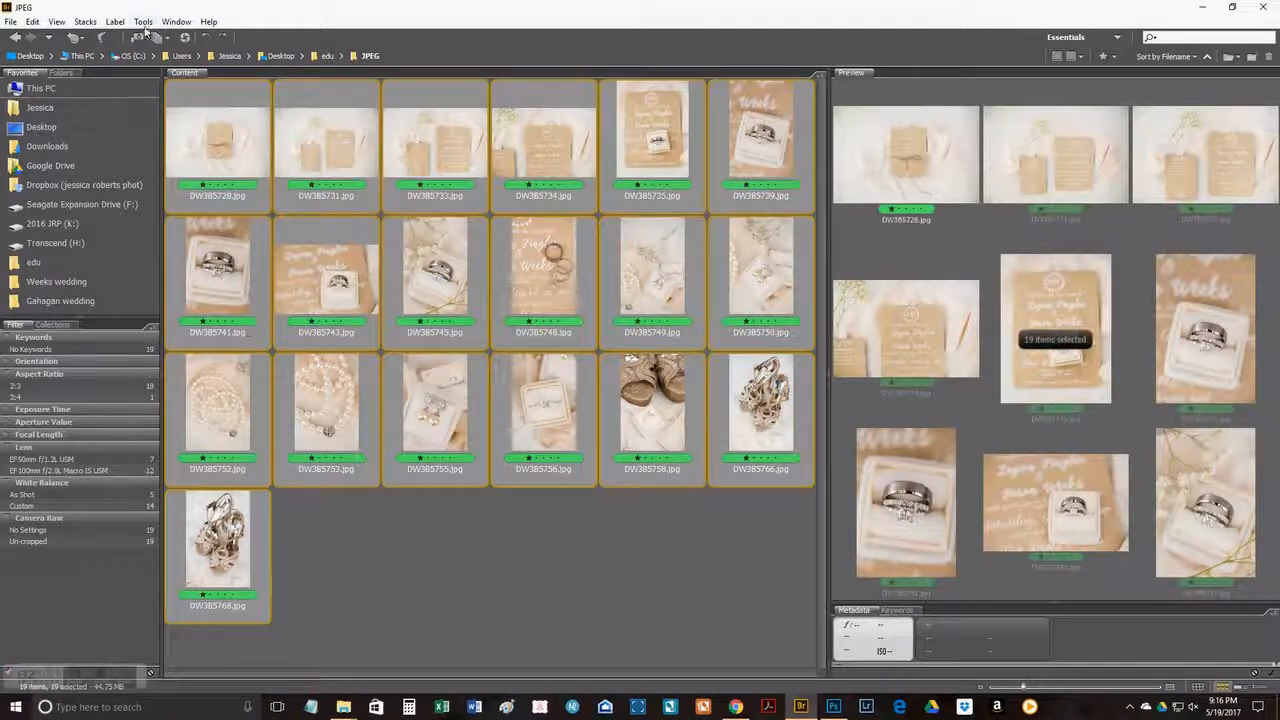
{"action": "left_click", "coordinate": [144, 24]}
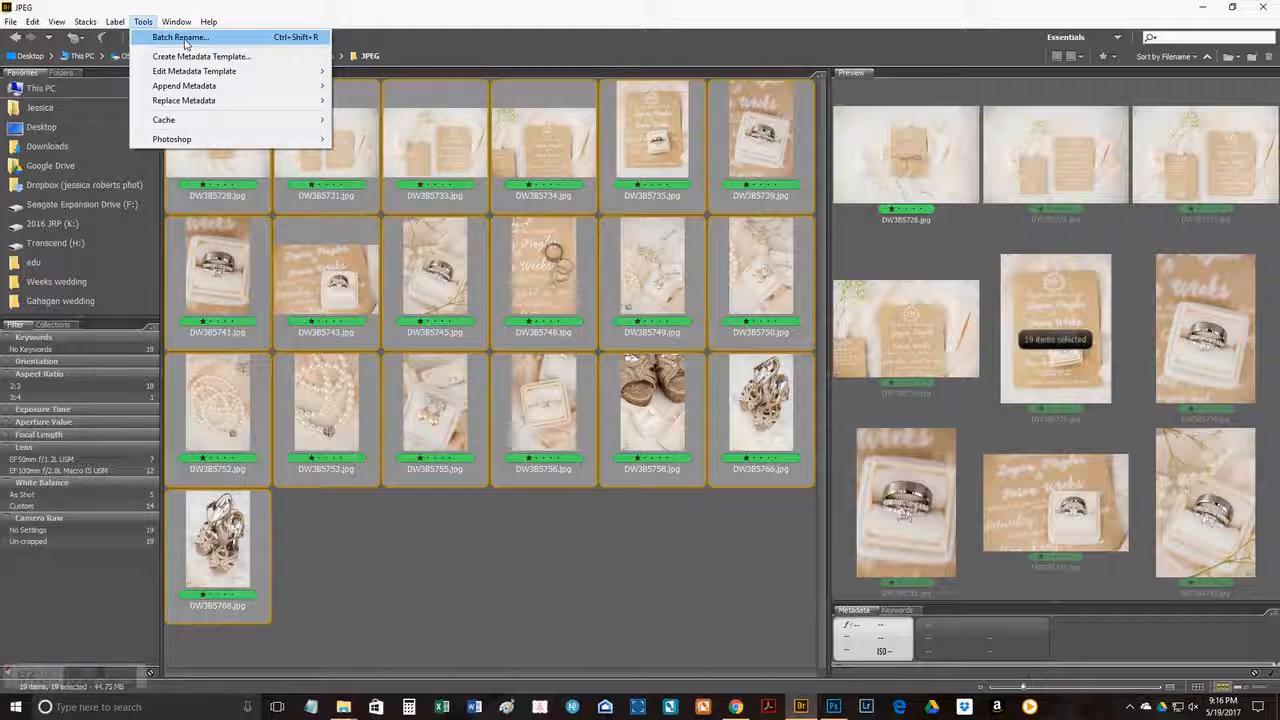
{"action": "left_click", "coordinate": [483, 575]}
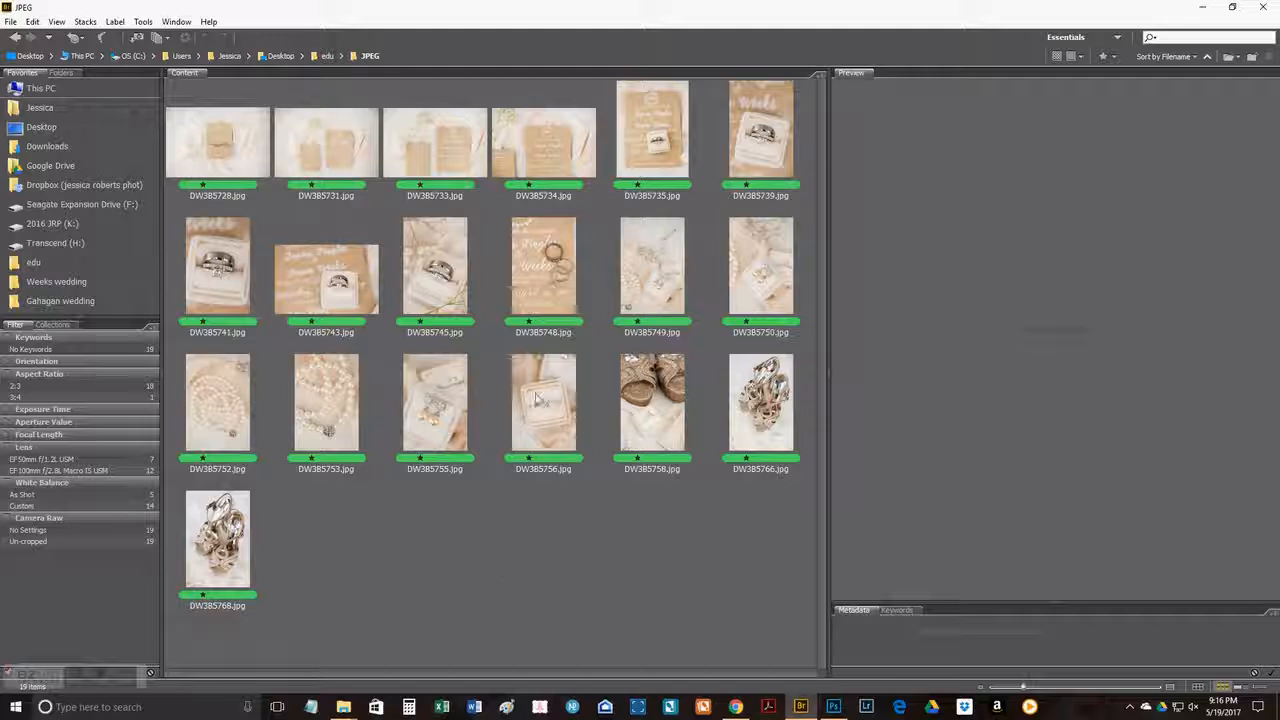
Step: Manually reorder the thumbnails, placing ring photo DW3B5756 after DW3B5745, the earrings before the pearls, and sandals photo DW3B5758 last
{"action": "left_click", "coordinate": [437, 417]}
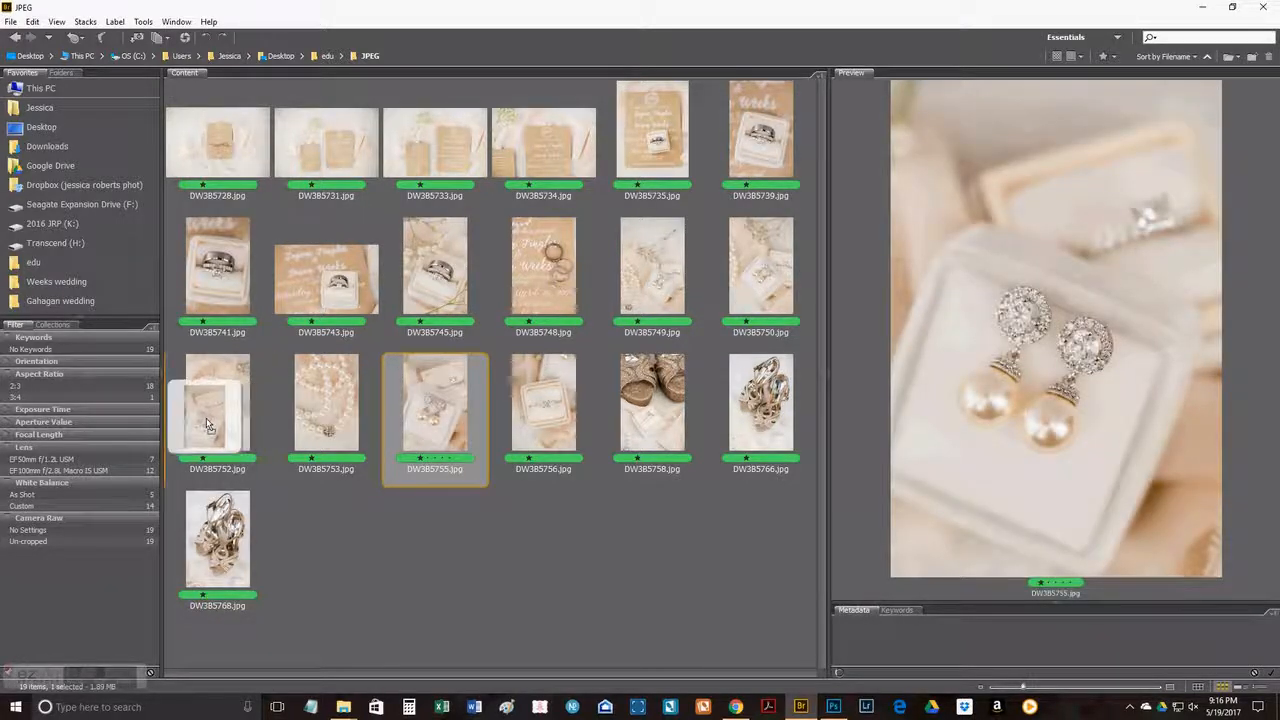
{"action": "left_click_drag", "start_coordinate": [207, 425], "coordinate": [207, 425]}
{"action": "left_click_drag", "start_coordinate": [543, 405], "coordinate": [485, 335]}
{"action": "left_click_drag", "start_coordinate": [648, 428], "coordinate": [563, 541]}
{"action": "left_click", "coordinate": [539, 421]}
{"action": "left_click_drag", "start_coordinate": [539, 421], "coordinate": [430, 420]}
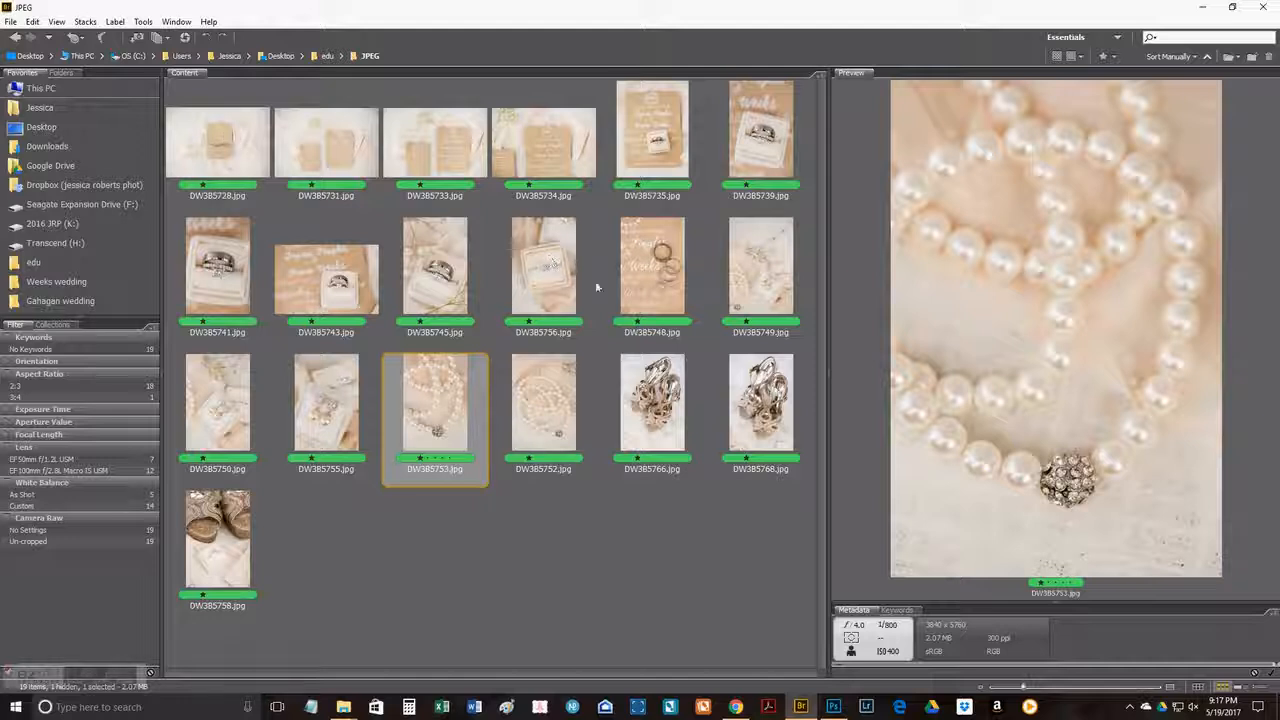
Step: Select all photos in the JPEG folder and start a Batch Rename with the filename text Lastname
{"action": "left_click", "coordinate": [255, 168]}
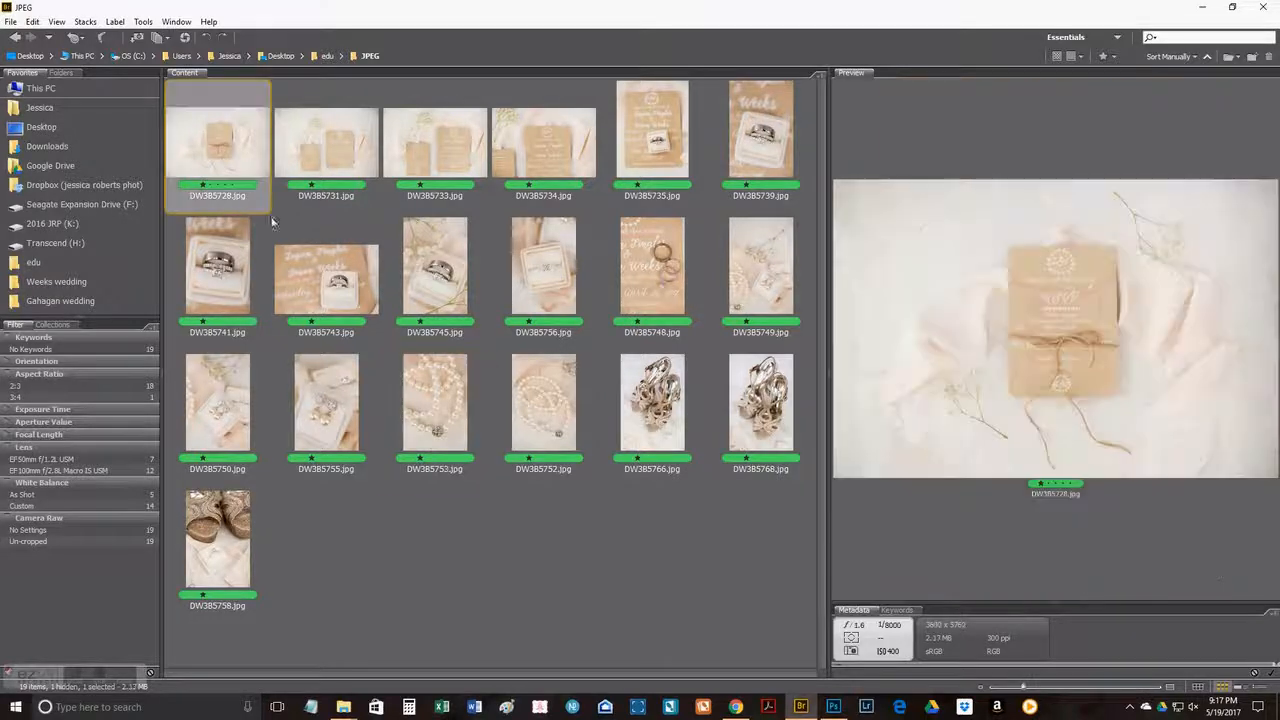
{"action": "key", "text": "ctrl+a"}
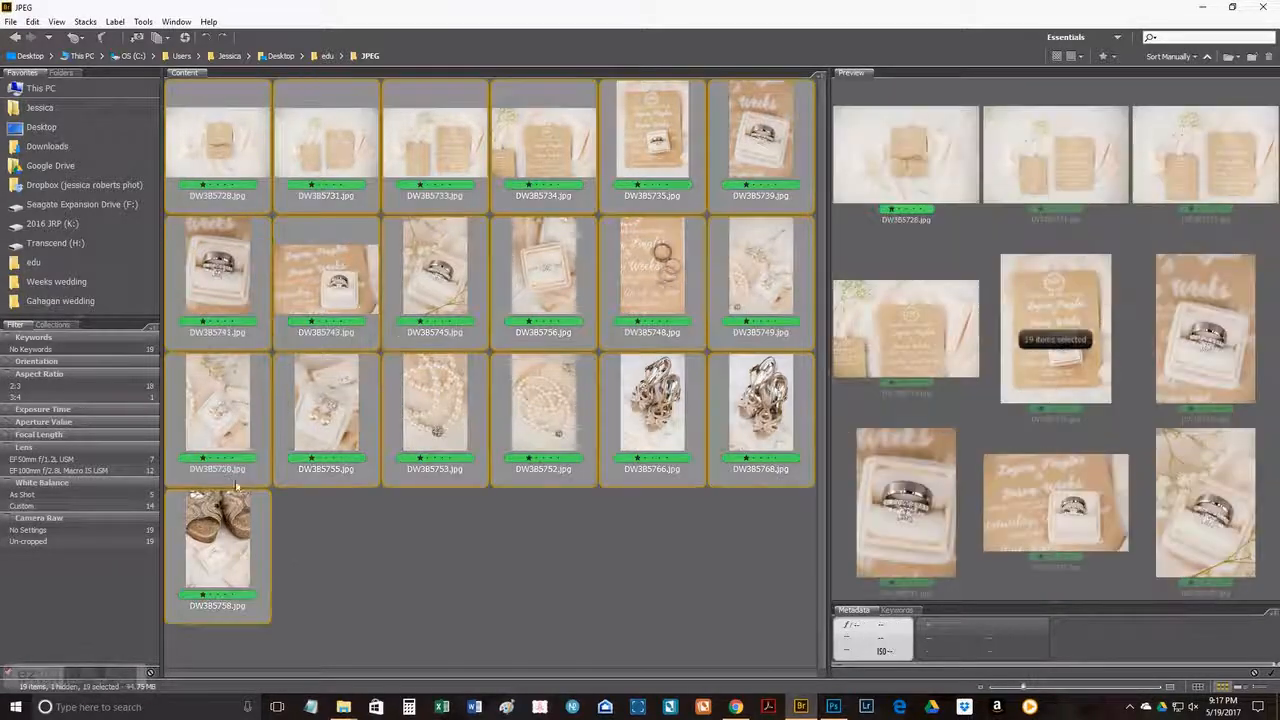
{"action": "left_click", "coordinate": [142, 22]}
{"action": "left_click", "coordinate": [180, 37]}
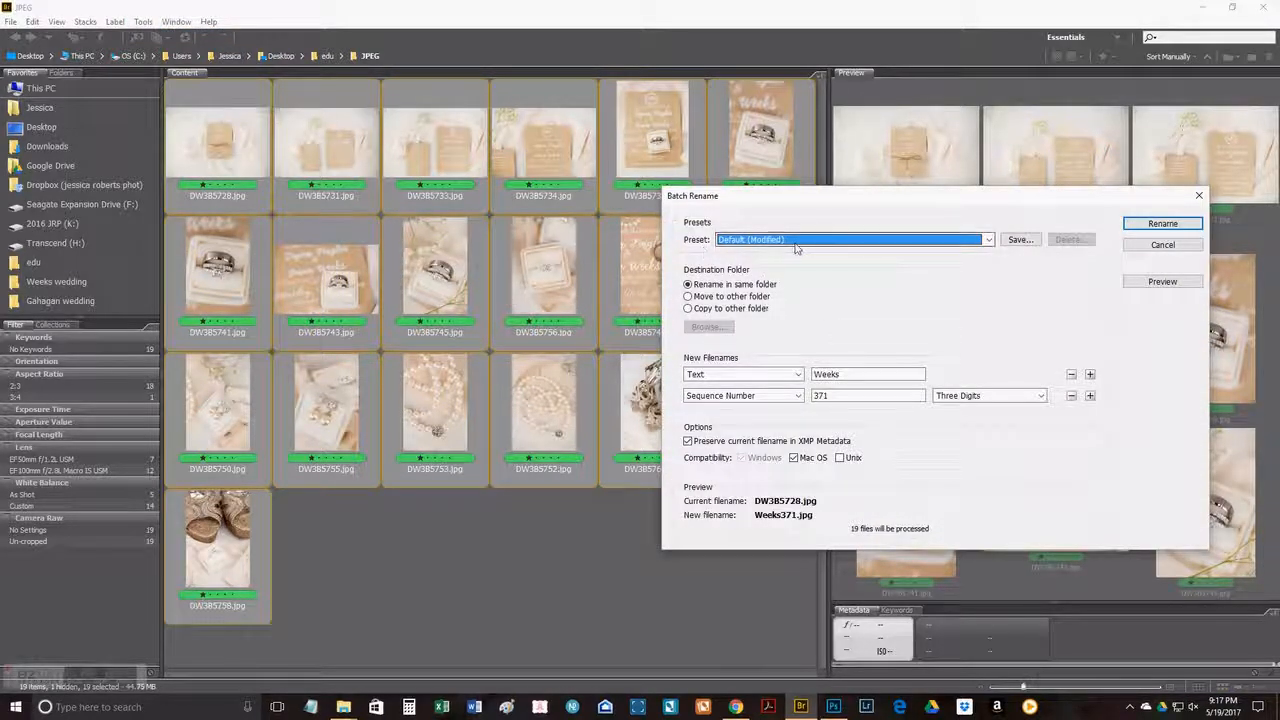
{"action": "left_click", "coordinate": [988, 240]}
{"action": "left_click", "coordinate": [1035, 290]}
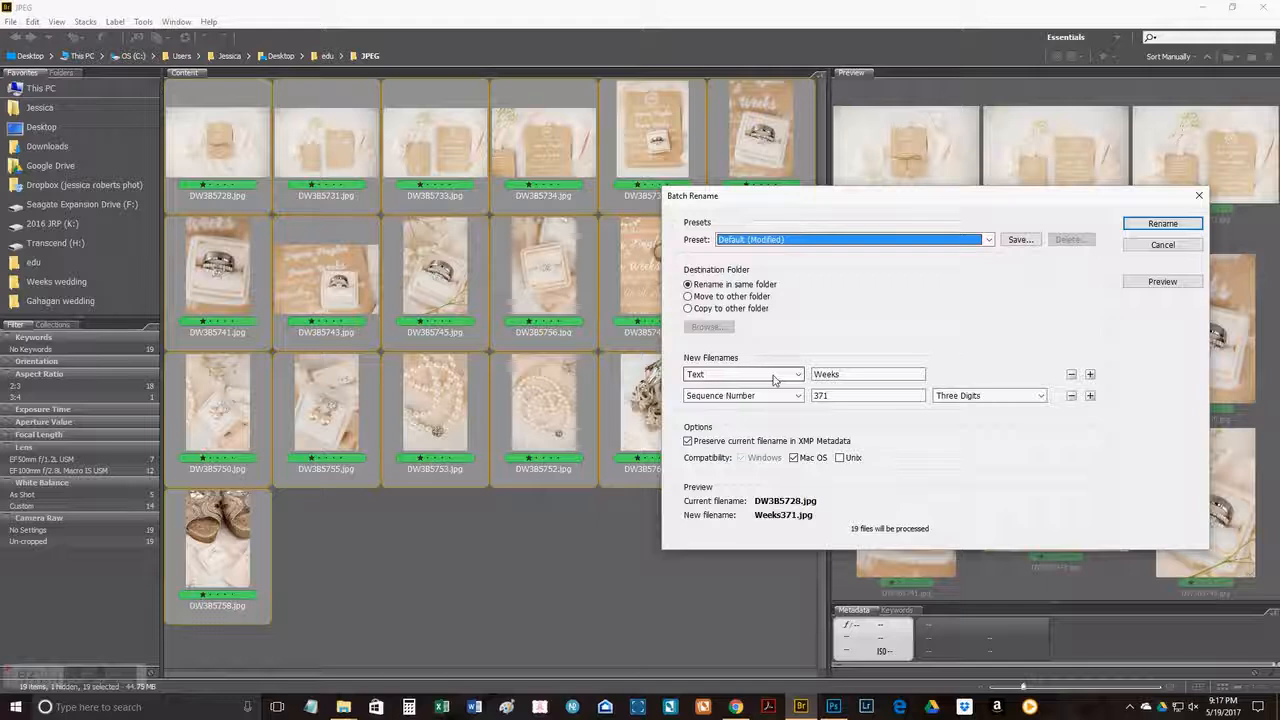
{"action": "left_click_drag", "start_coordinate": [850, 375], "coordinate": [768, 380]}
{"action": "type", "text": "Lastname"}
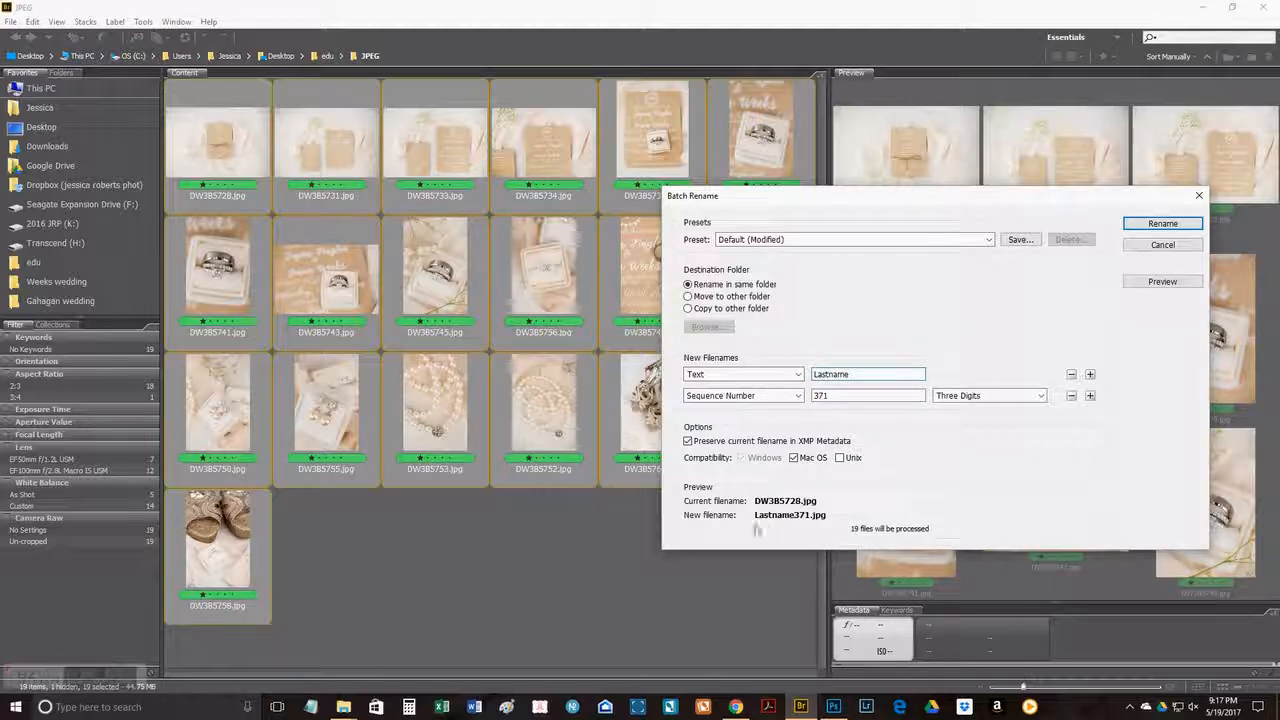
Step: Set the filename sequence number to two digits, starting at 1
{"action": "left_click", "coordinate": [978, 398]}
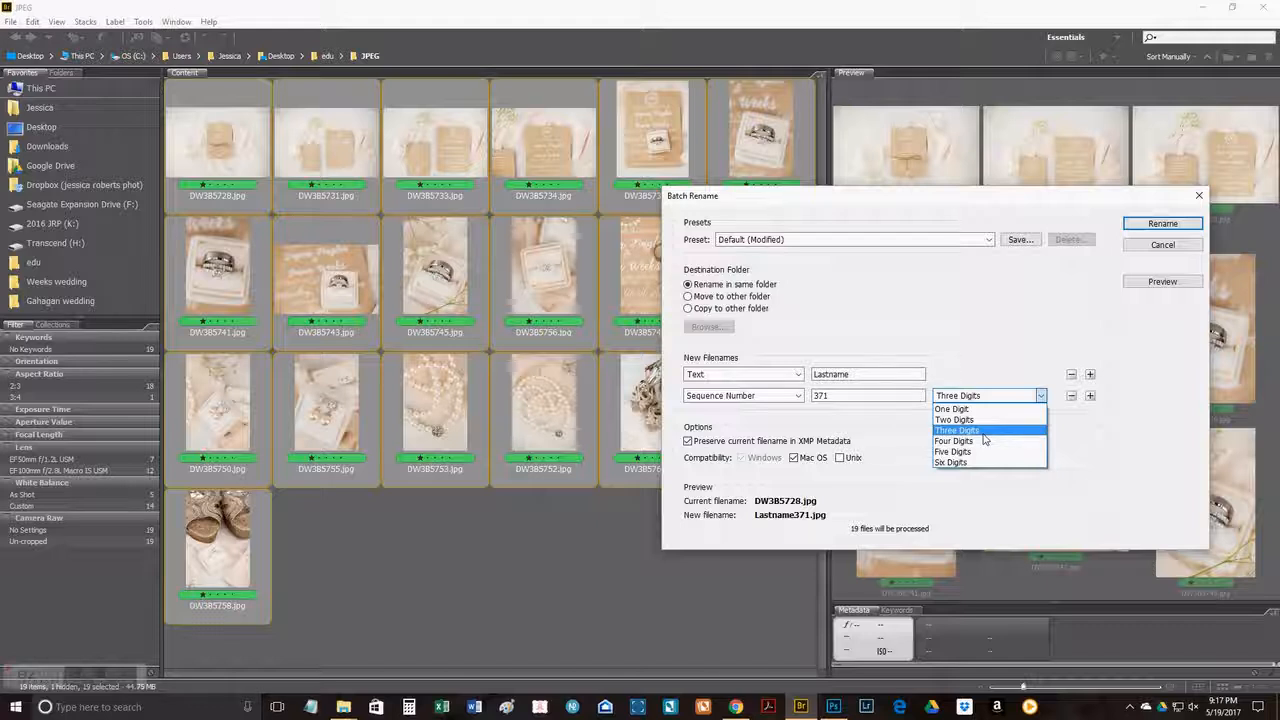
{"action": "left_click", "coordinate": [984, 433]}
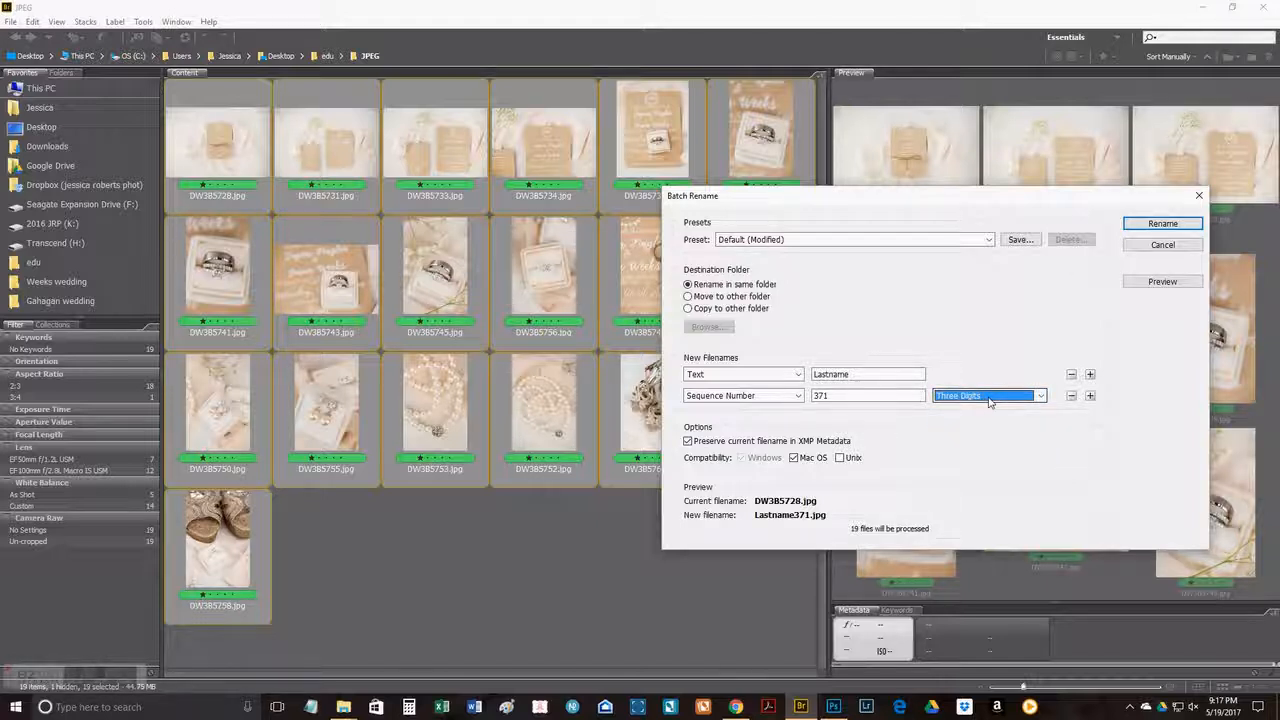
{"action": "left_click", "coordinate": [988, 396]}
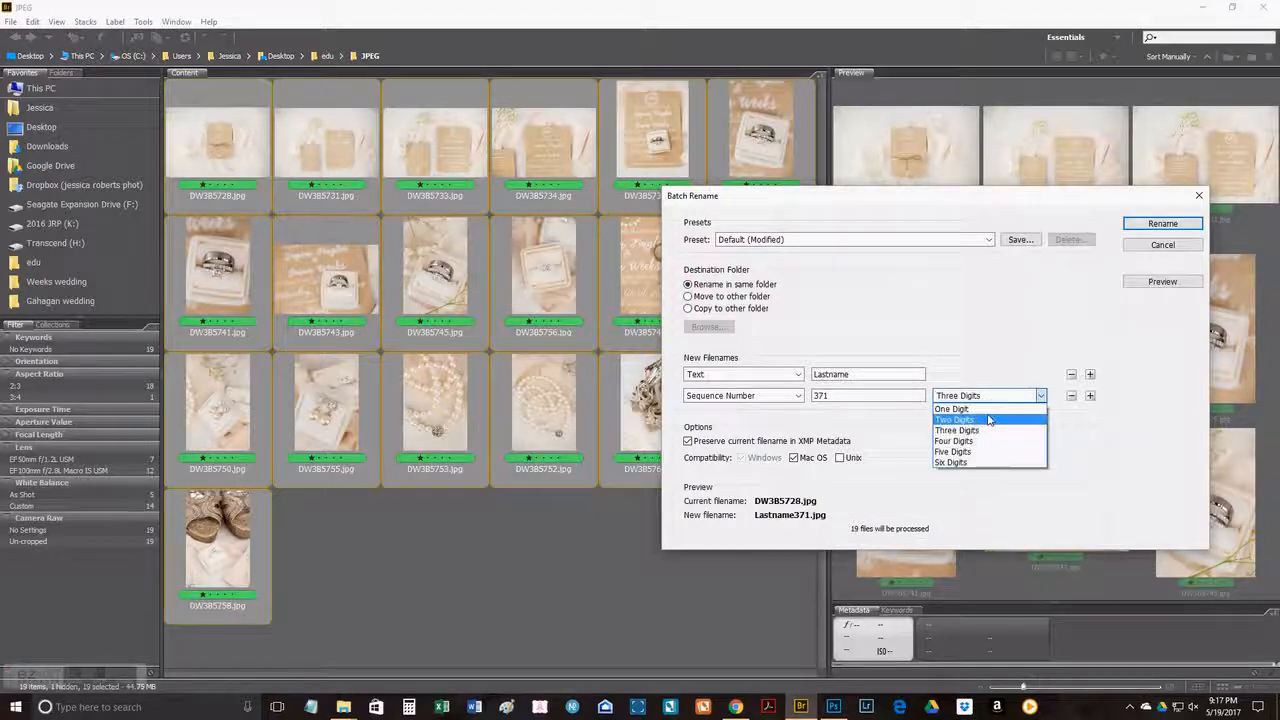
{"action": "left_click", "coordinate": [968, 420]}
{"action": "key", "text": "shift+Tab"}
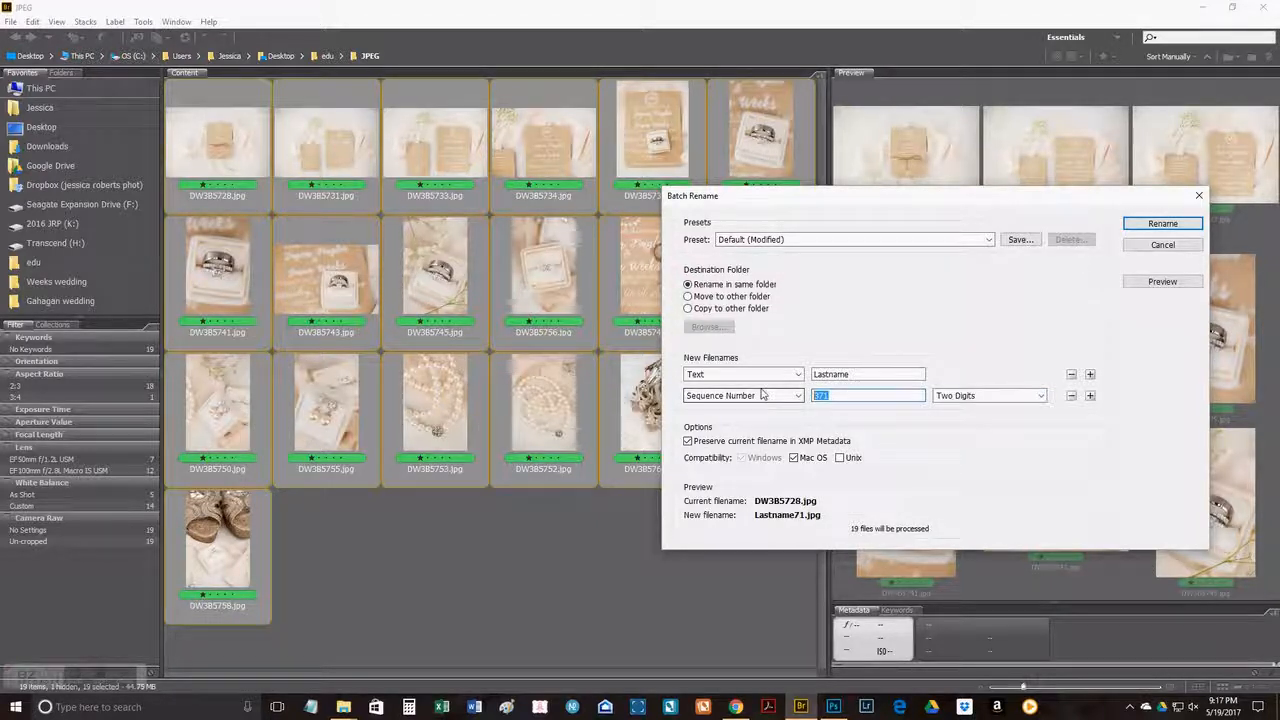
{"action": "type", "text": "1"}
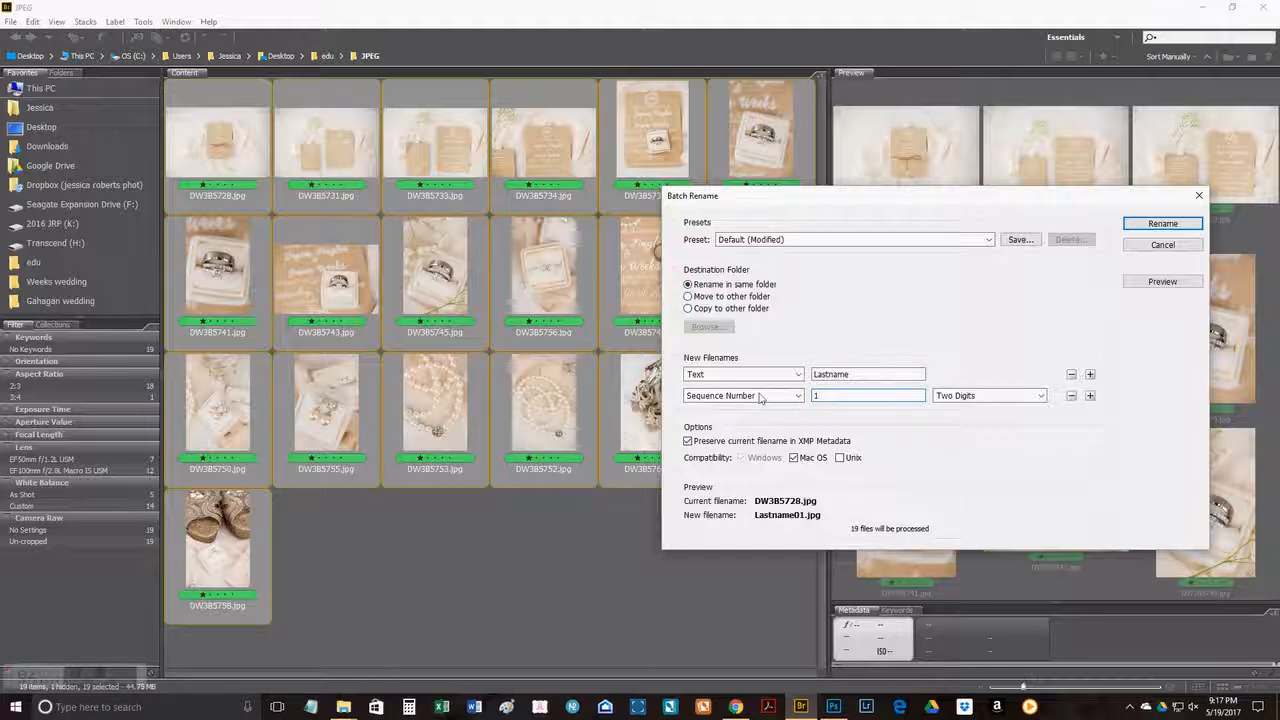
{"action": "left_click", "coordinate": [1090, 396]}
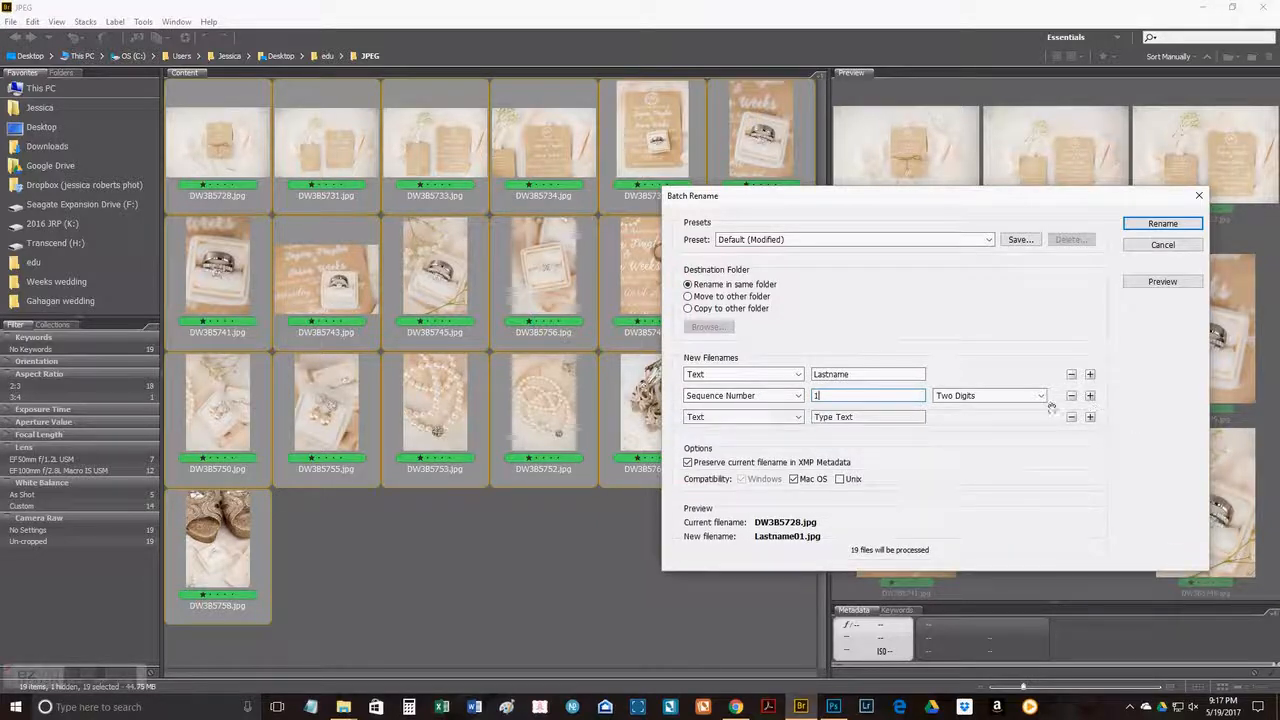
{"action": "left_click", "coordinate": [742, 417]}
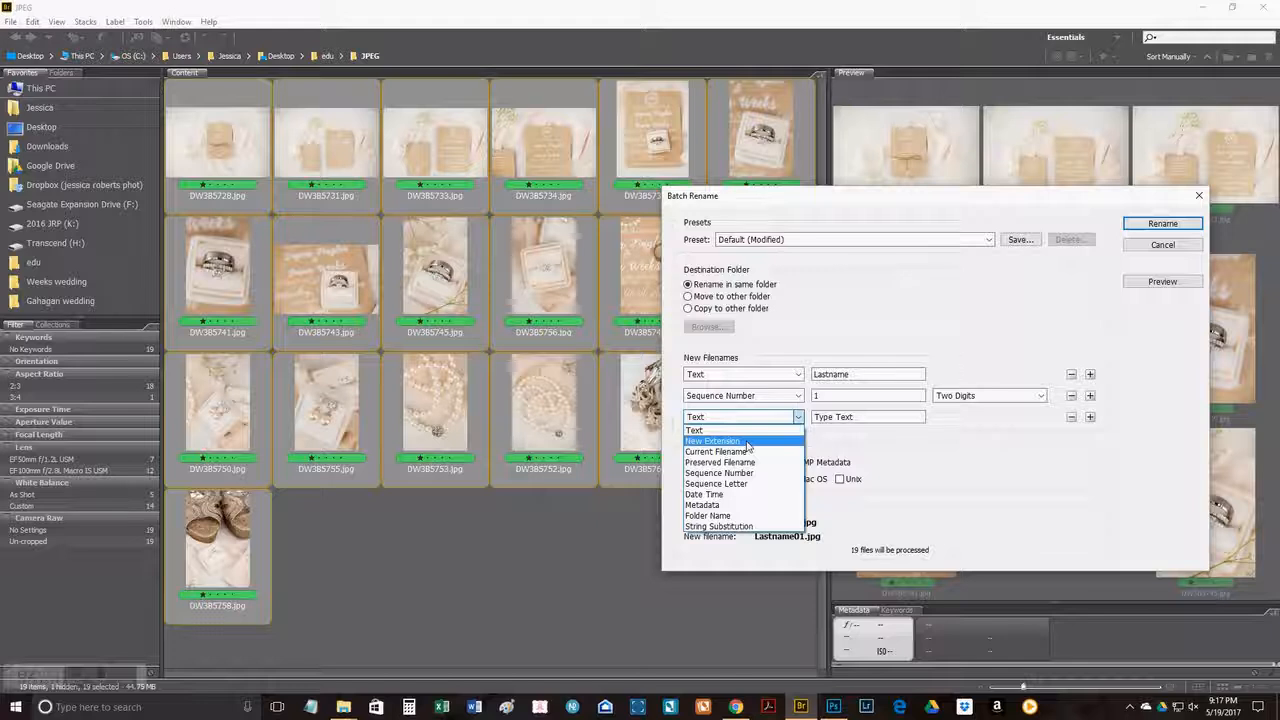
{"action": "left_click", "coordinate": [1072, 425]}
{"action": "left_click", "coordinate": [1071, 419]}
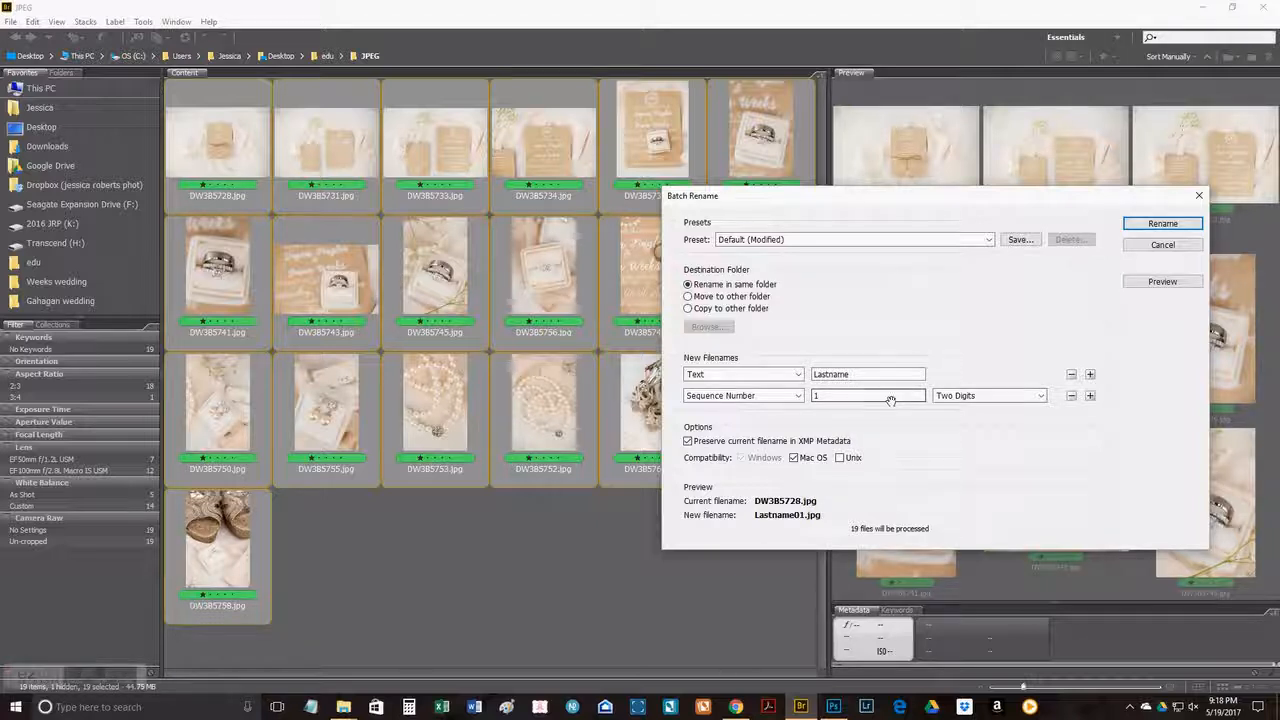
Step: Run the batch rename and select all the renamed photos from Lastname01.jpg to Lastname19.jpg
{"action": "left_click", "coordinate": [1158, 226]}
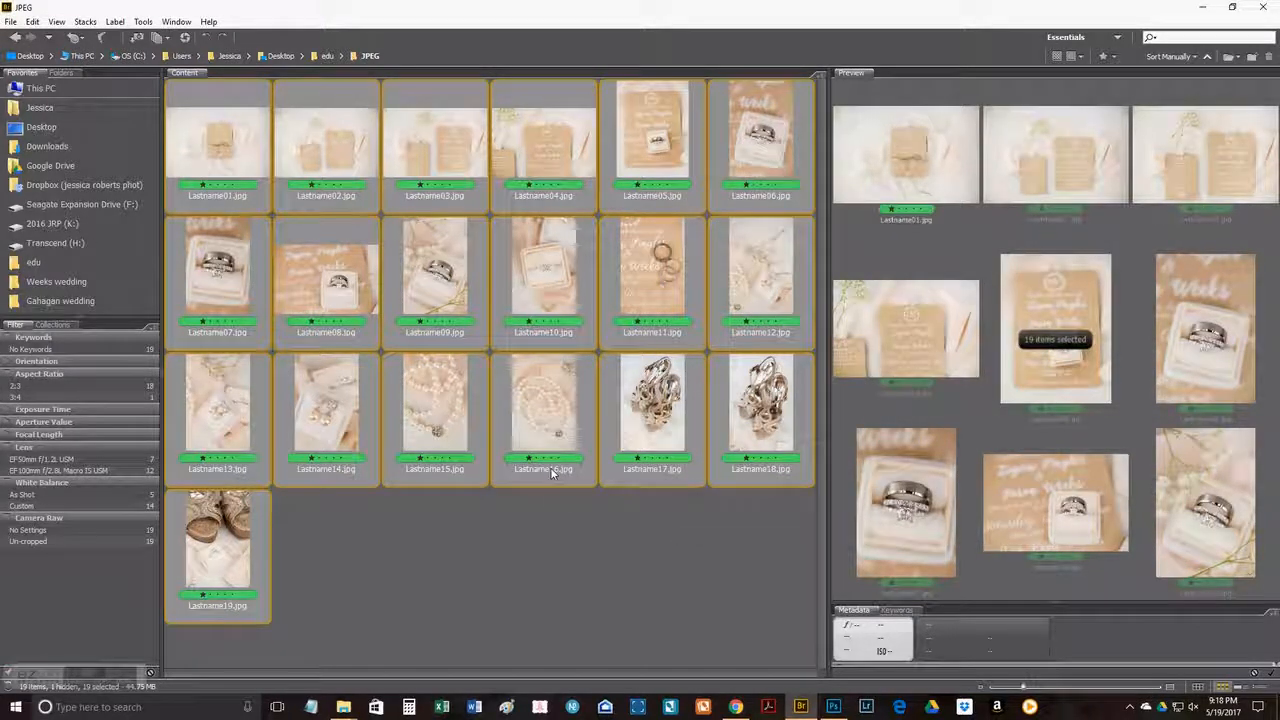
{"action": "left_click", "coordinate": [502, 534]}
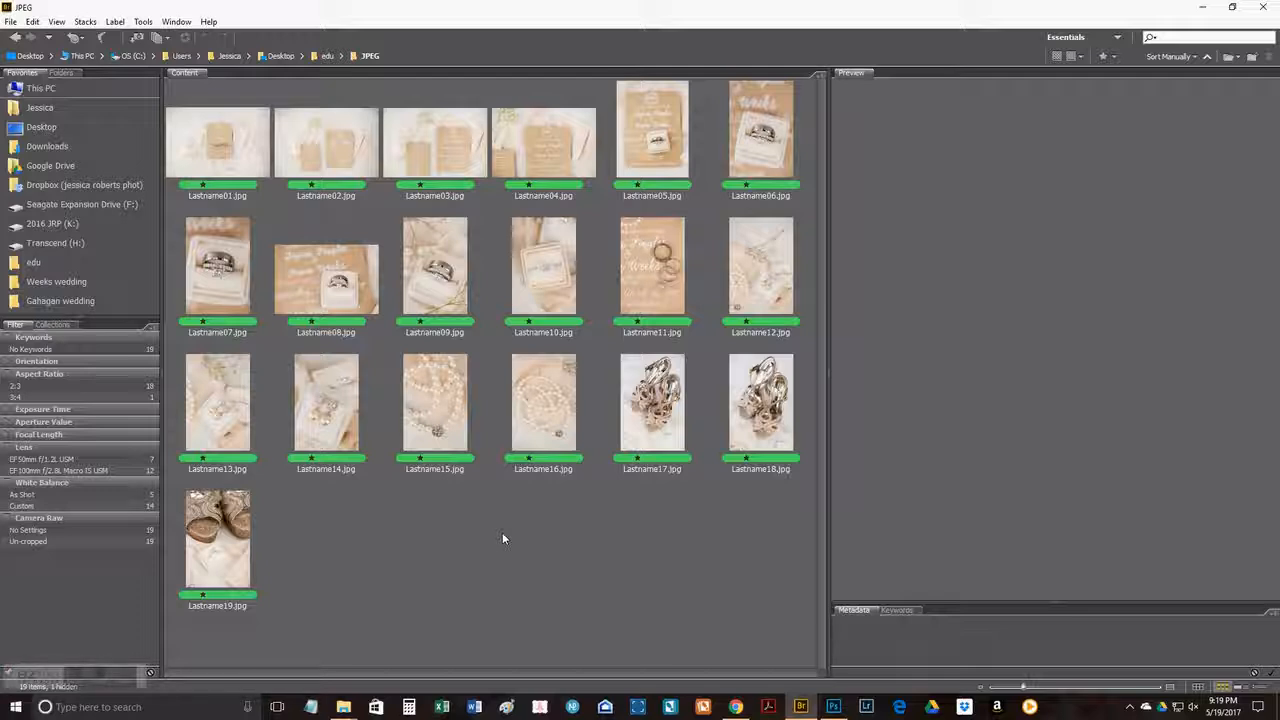
{"action": "left_click", "coordinate": [233, 151]}
{"action": "left_click", "coordinate": [228, 549], "text": "shift"}
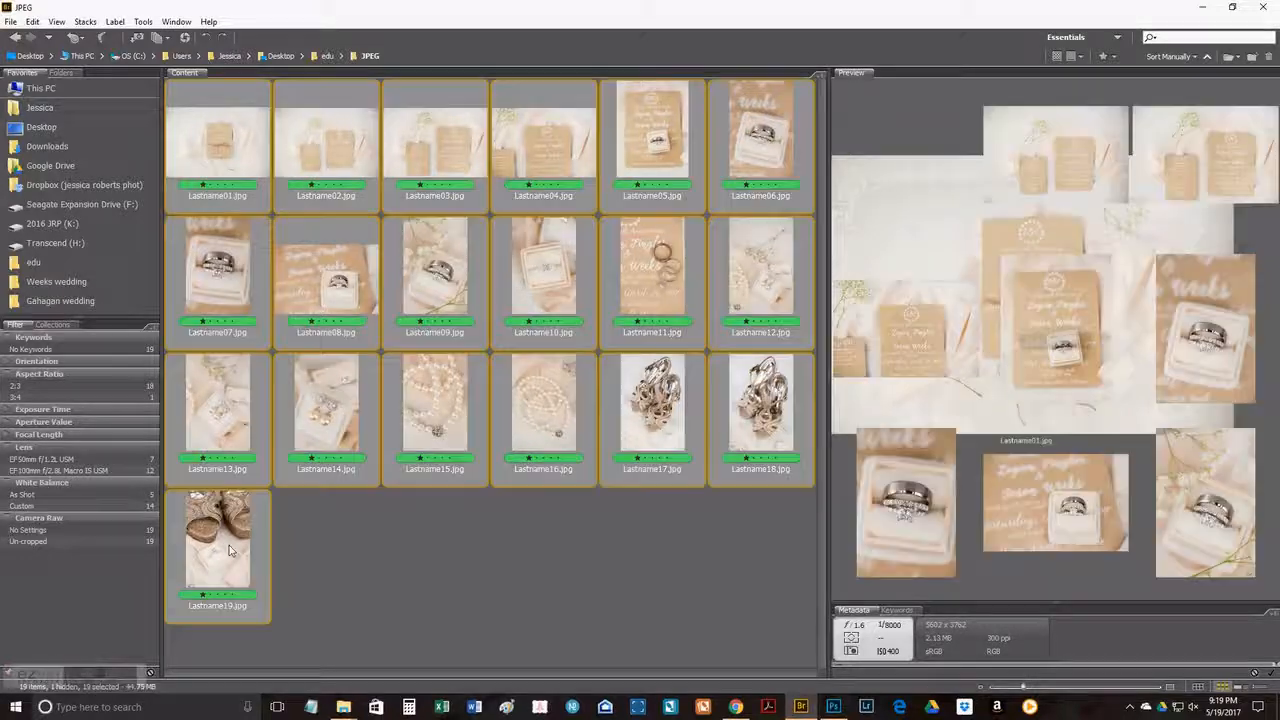
Step: Switch to Chrome, open shootproof.com, and log in to the studio account
{"action": "left_click", "coordinate": [735, 707]}
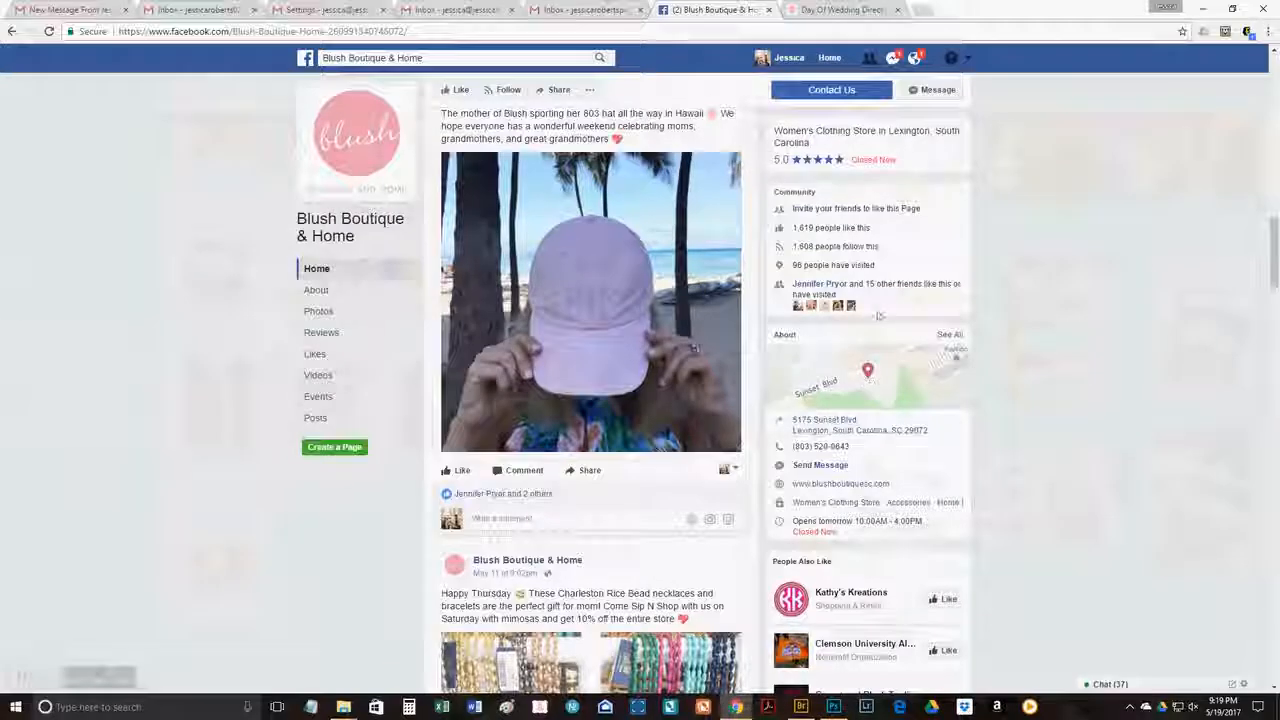
{"action": "left_click", "coordinate": [626, 31]}
{"action": "type", "text": "sho"}
{"action": "key", "text": "Return"}
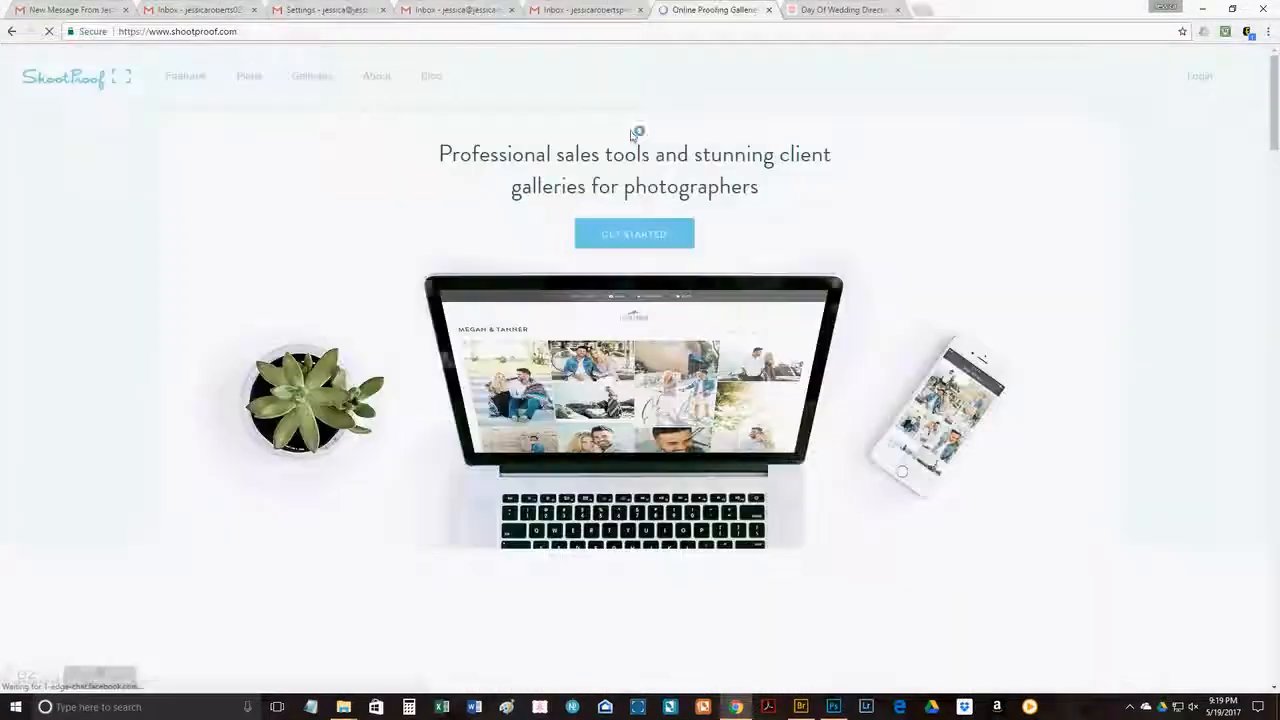
{"action": "left_click", "coordinate": [1199, 76]}
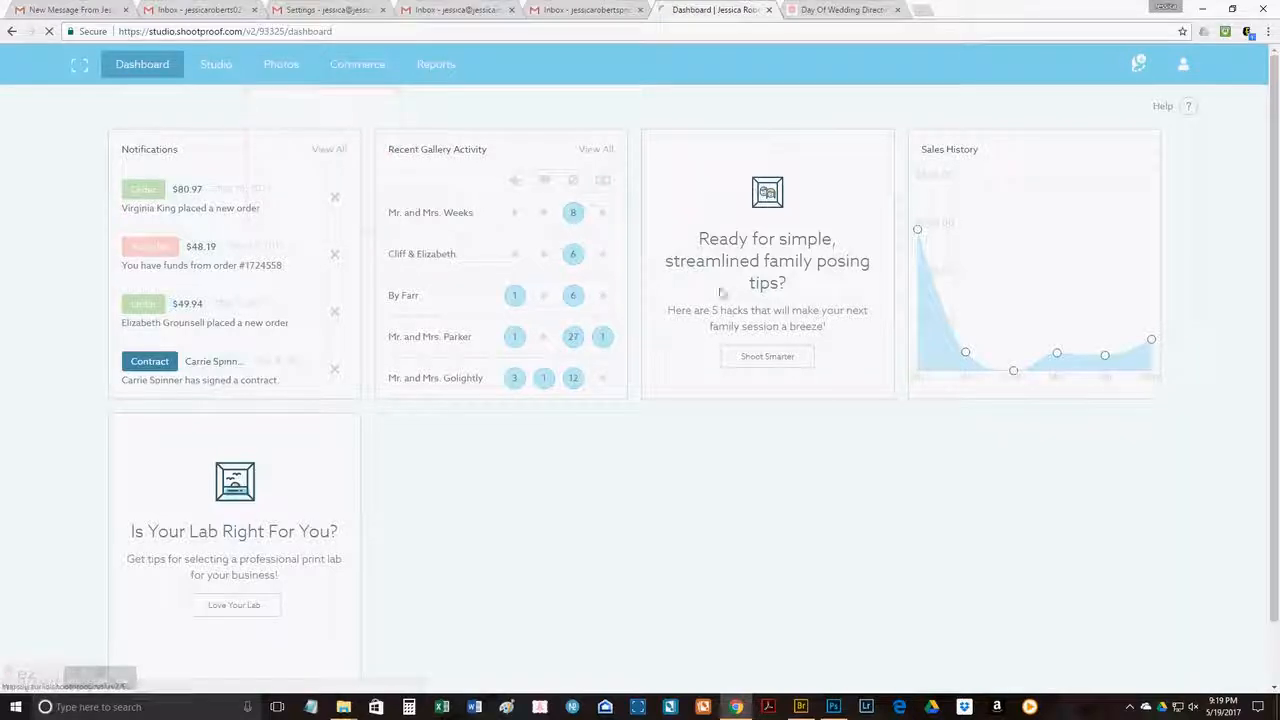
Step: Create a new gallery named with the client's last name and open its page for adding photos
{"action": "left_click", "coordinate": [1012, 115]}
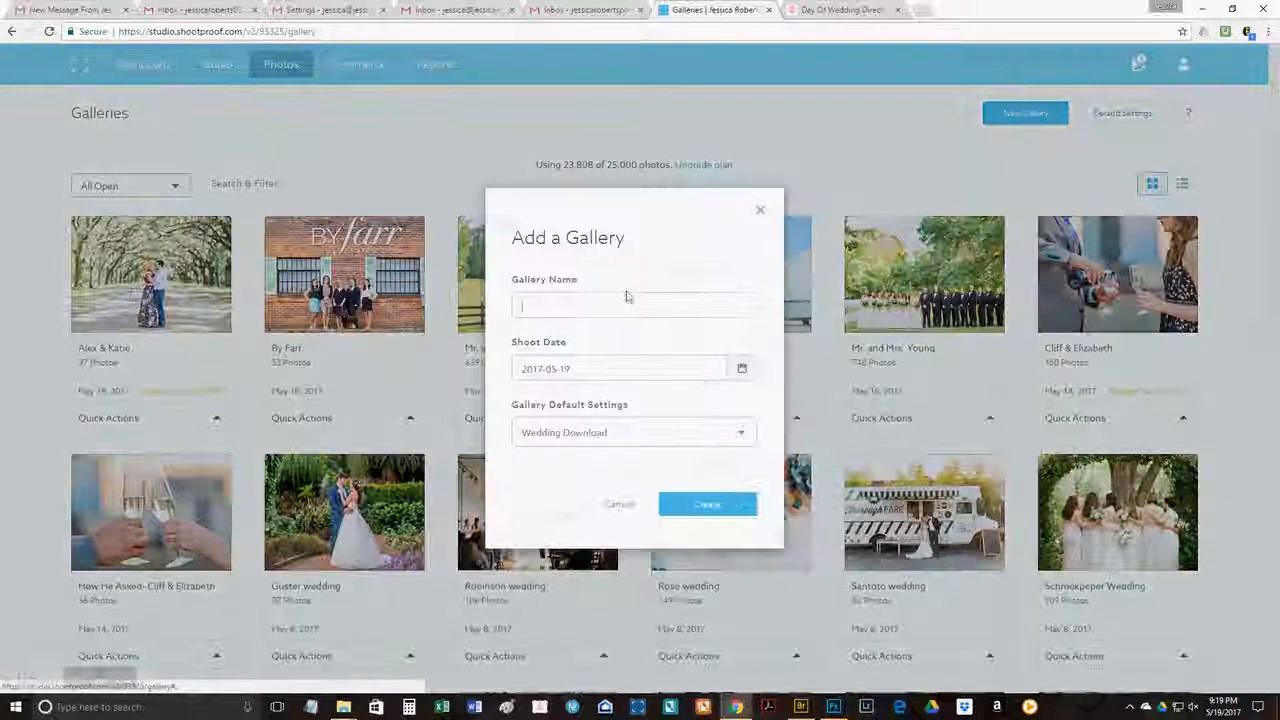
{"action": "type", "text": "Roberts"}
{"action": "left_click", "coordinate": [705, 508]}
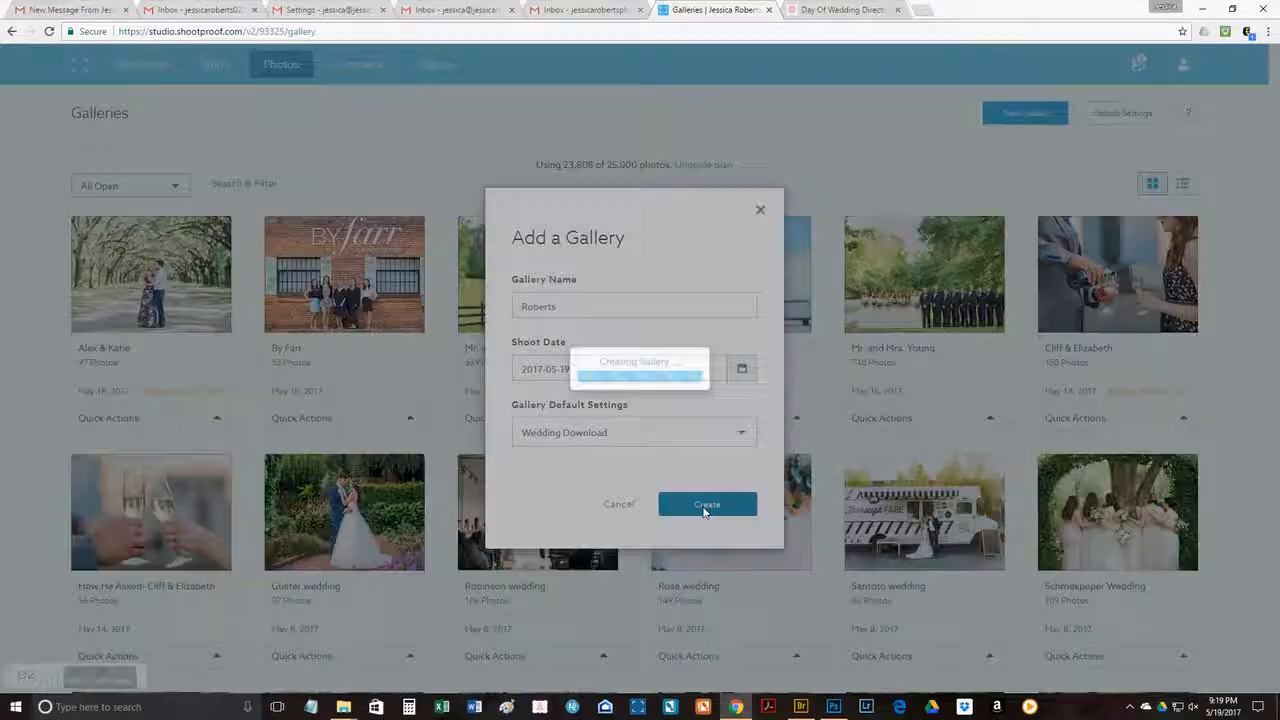
{"action": "left_click", "coordinate": [741, 178]}
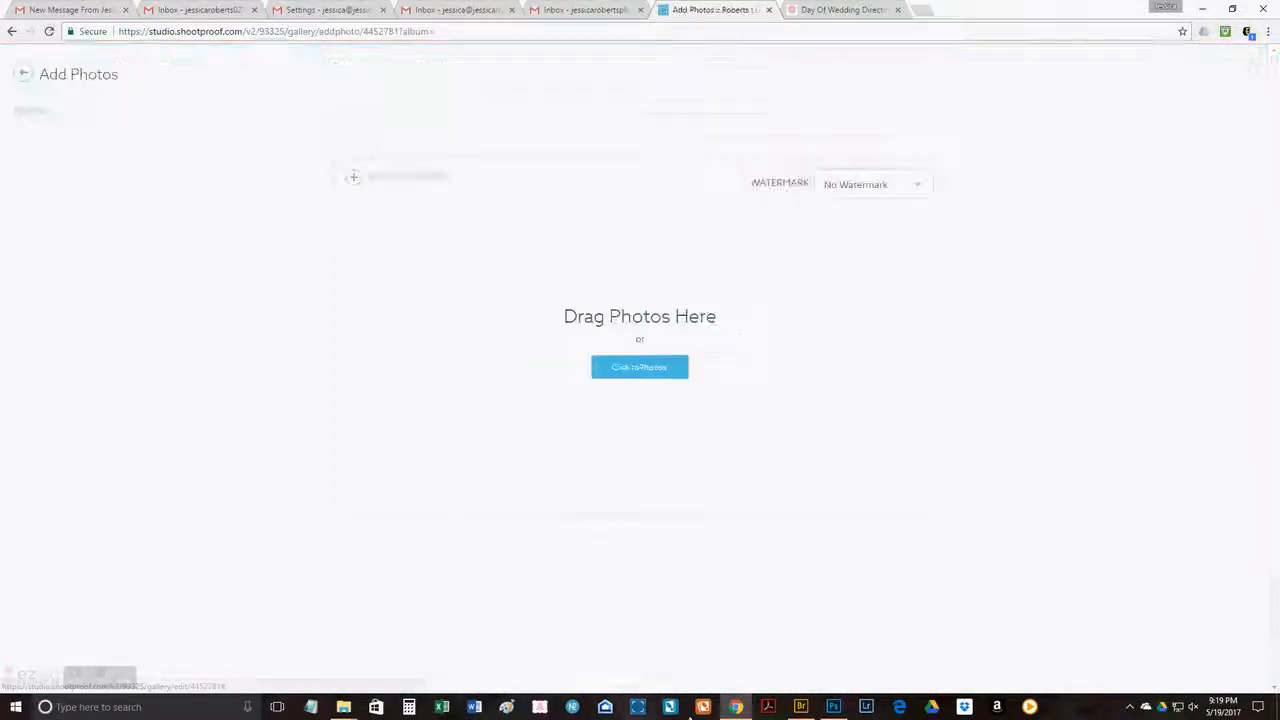
Step: Switch to Bridge, shrink its window over the browser, add the selected photos to the gallery's upload area, and start the upload
{"action": "left_click", "coordinate": [801, 707]}
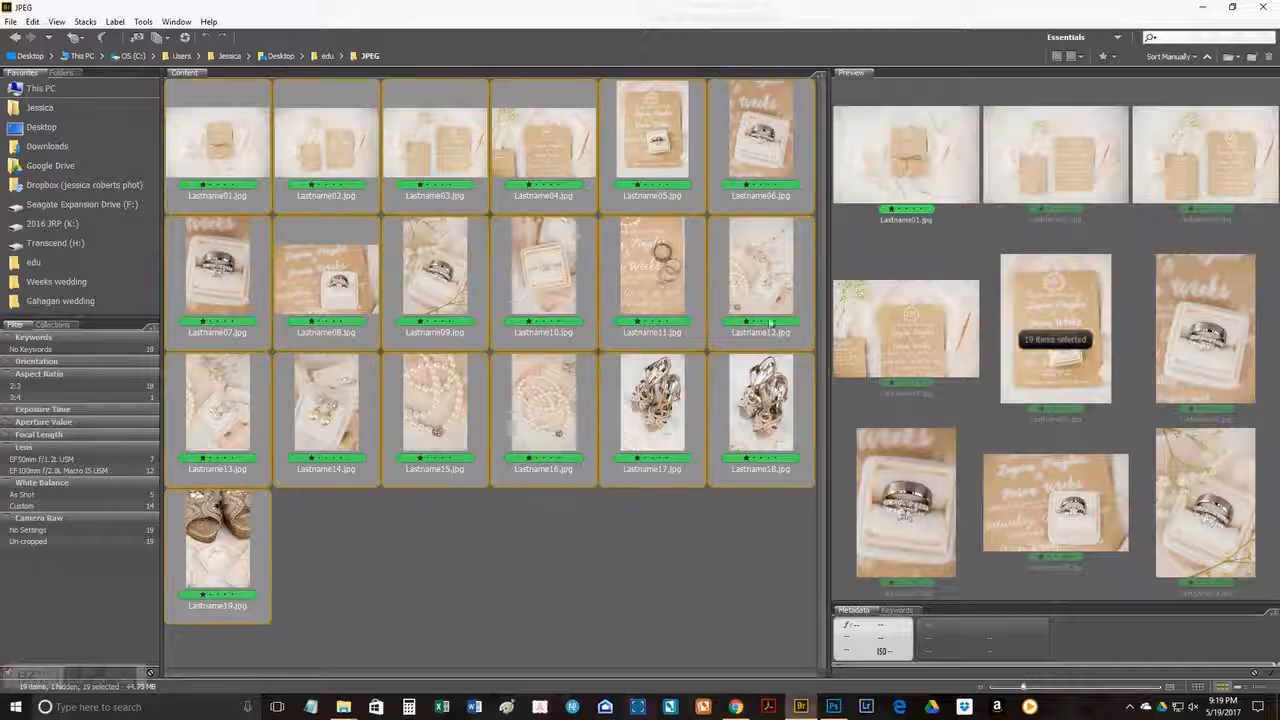
{"action": "left_click", "coordinate": [1232, 8]}
{"action": "left_click_drag", "start_coordinate": [850, 55], "coordinate": [811, 471]}
{"action": "left_click_drag", "start_coordinate": [657, 612], "coordinate": [646, 304]}
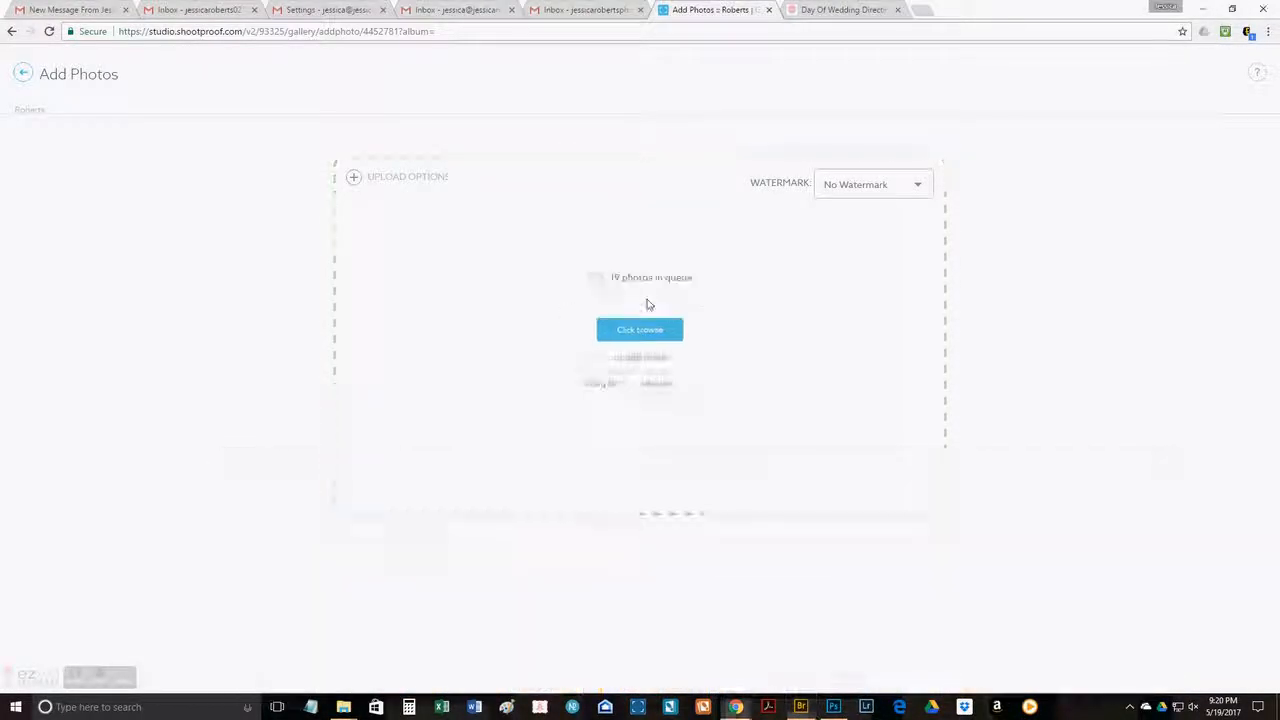
{"action": "left_click", "coordinate": [643, 334]}
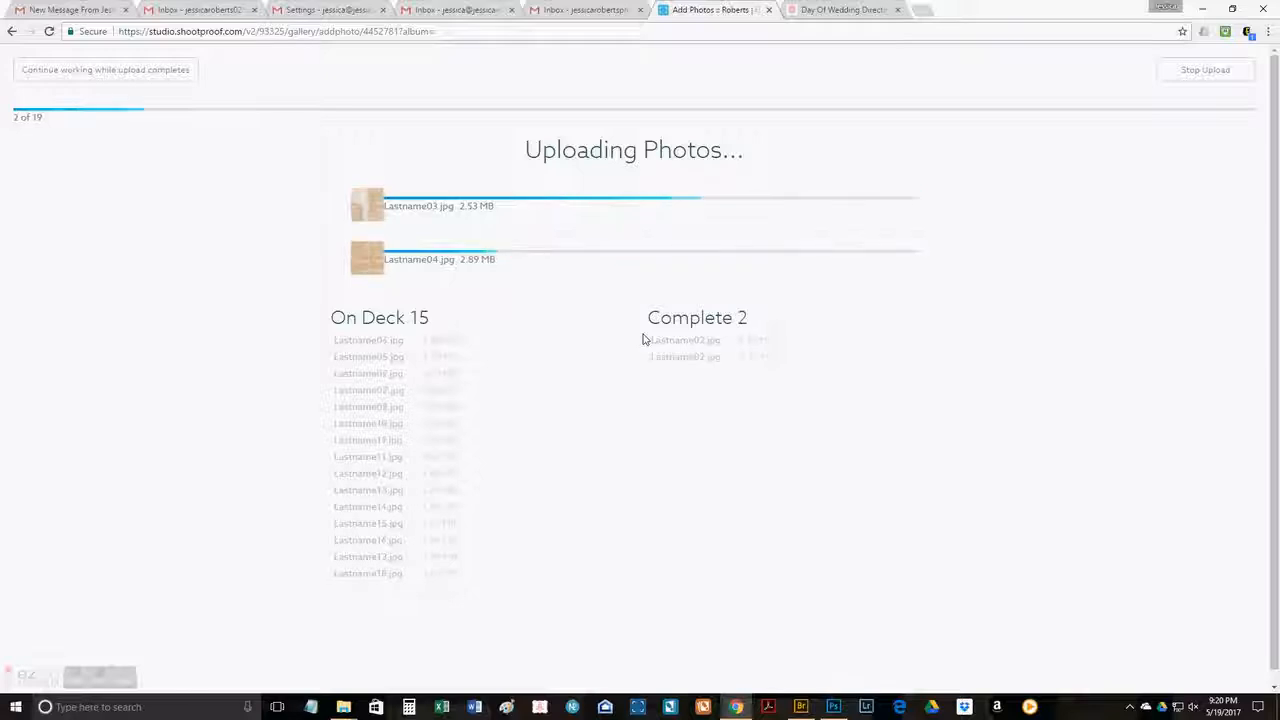
Step: Continue working in a separate Galleries tab during the upload and open the Email Link form for the new gallery
{"action": "left_click", "coordinate": [145, 84]}
{"action": "left_click", "coordinate": [862, 8]}
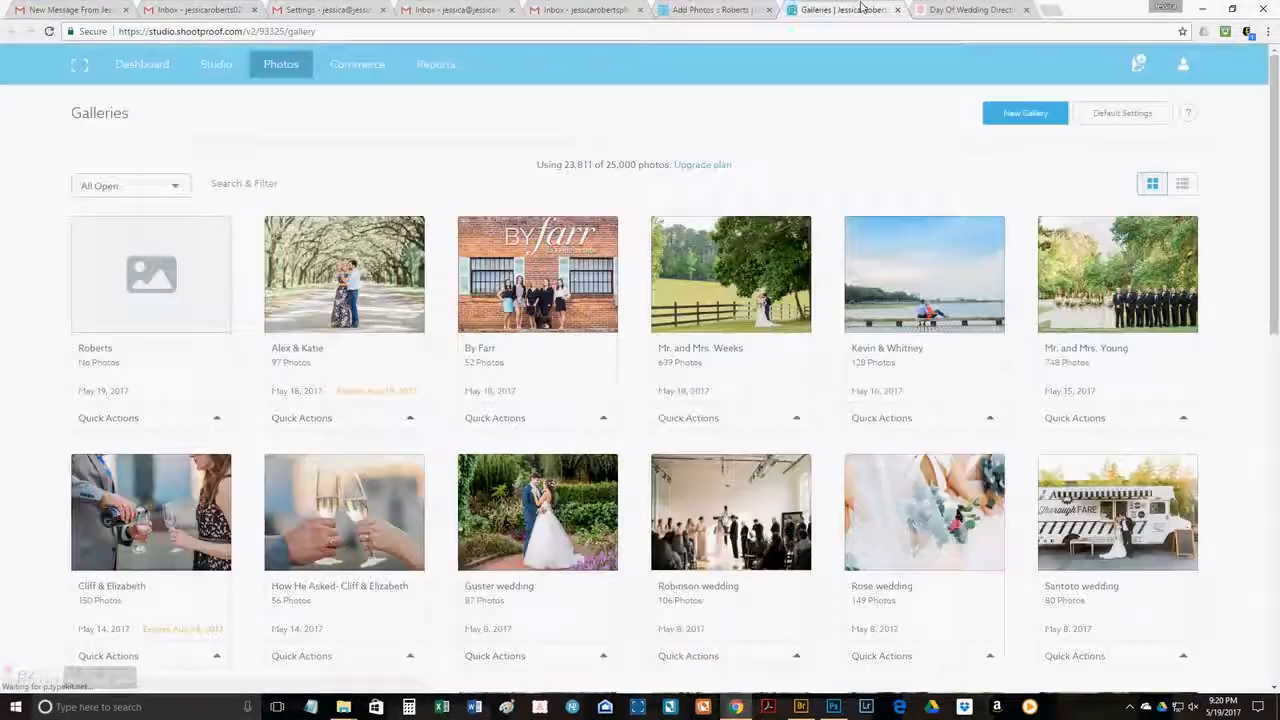
{"action": "left_click", "coordinate": [205, 417]}
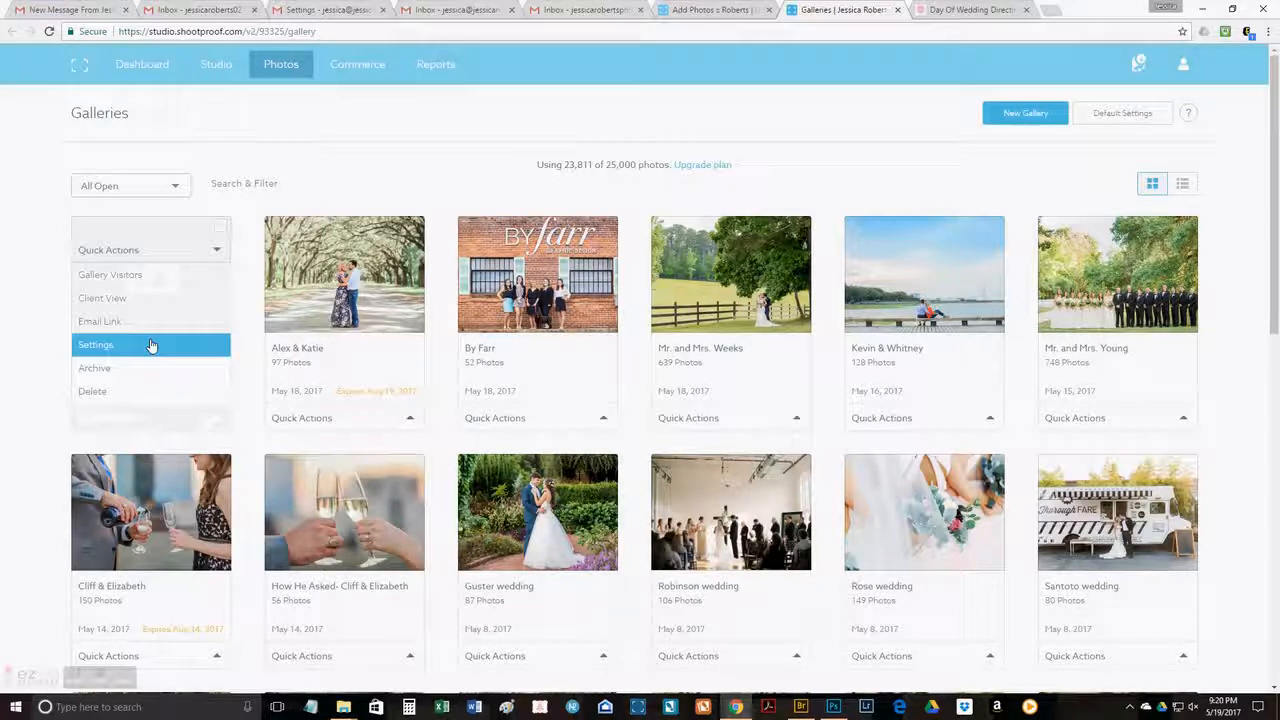
{"action": "left_click", "coordinate": [100, 321]}
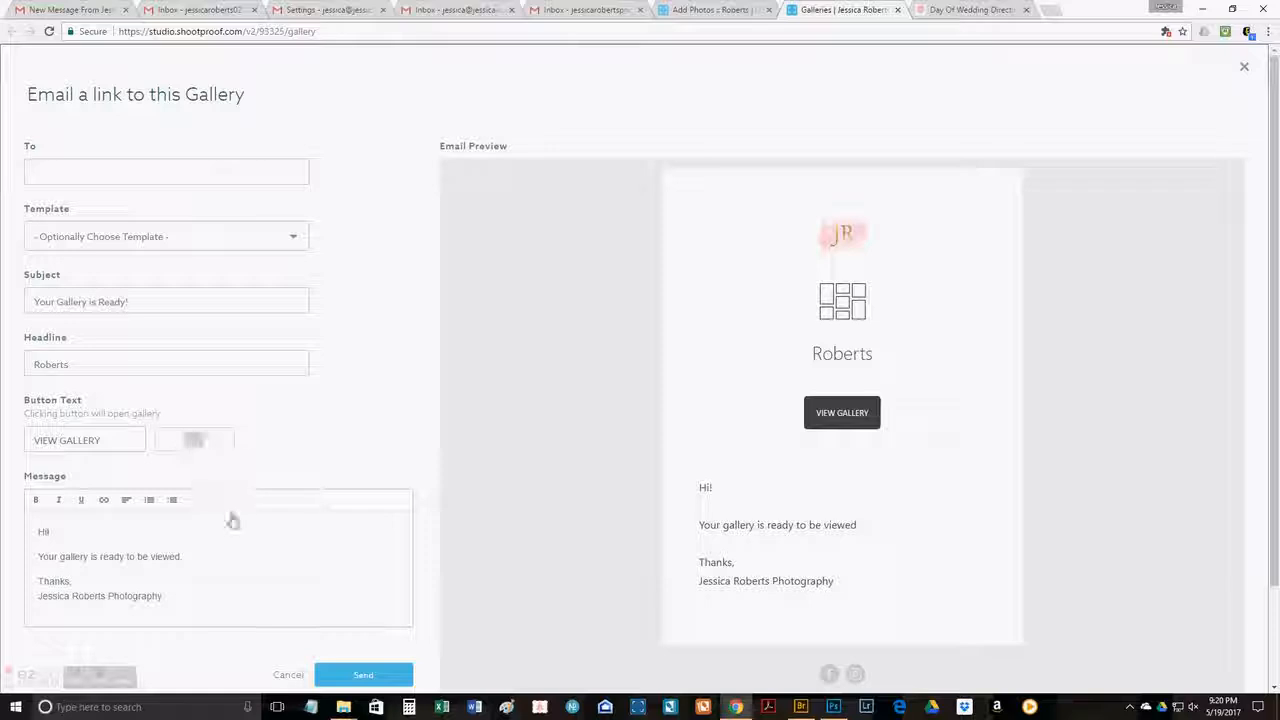
Step: Apply the "Buy your digitals email" template to the gallery link email
{"action": "scroll", "coordinate": [230, 520], "scroll_direction": "down", "scroll_amount": 2}
{"action": "left_click", "coordinate": [170, 122]}
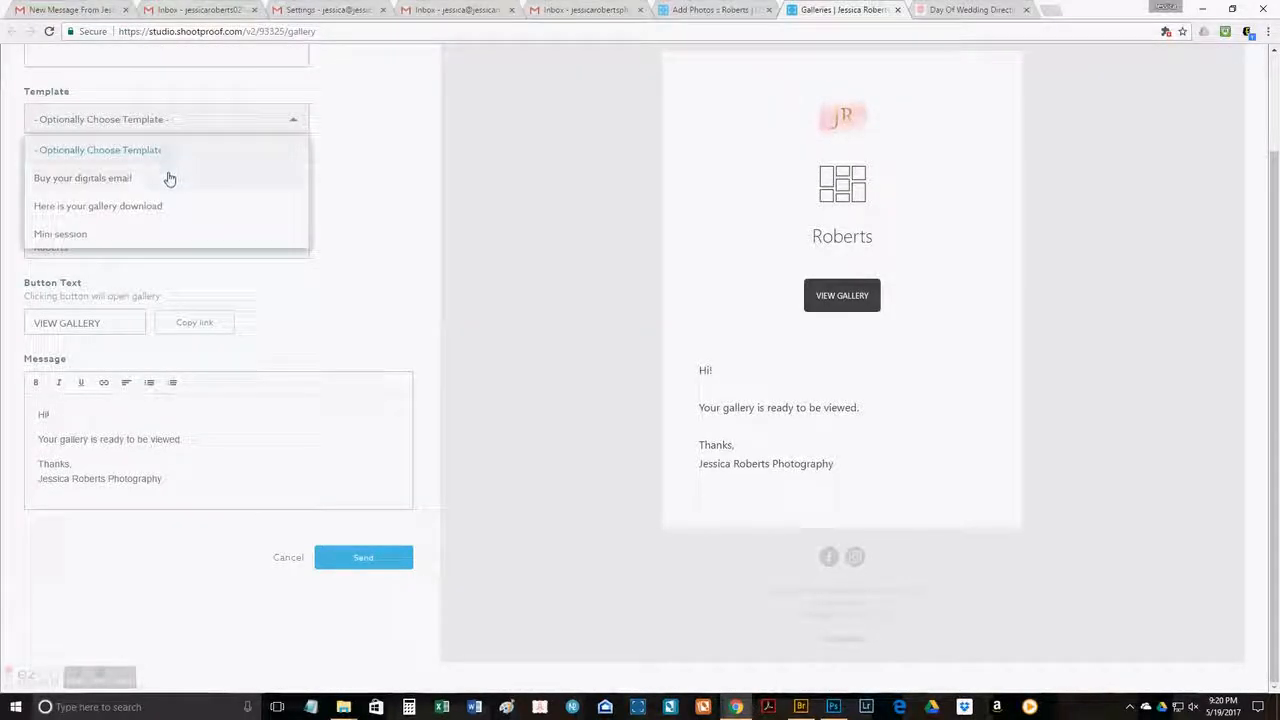
{"action": "left_click", "coordinate": [170, 178]}
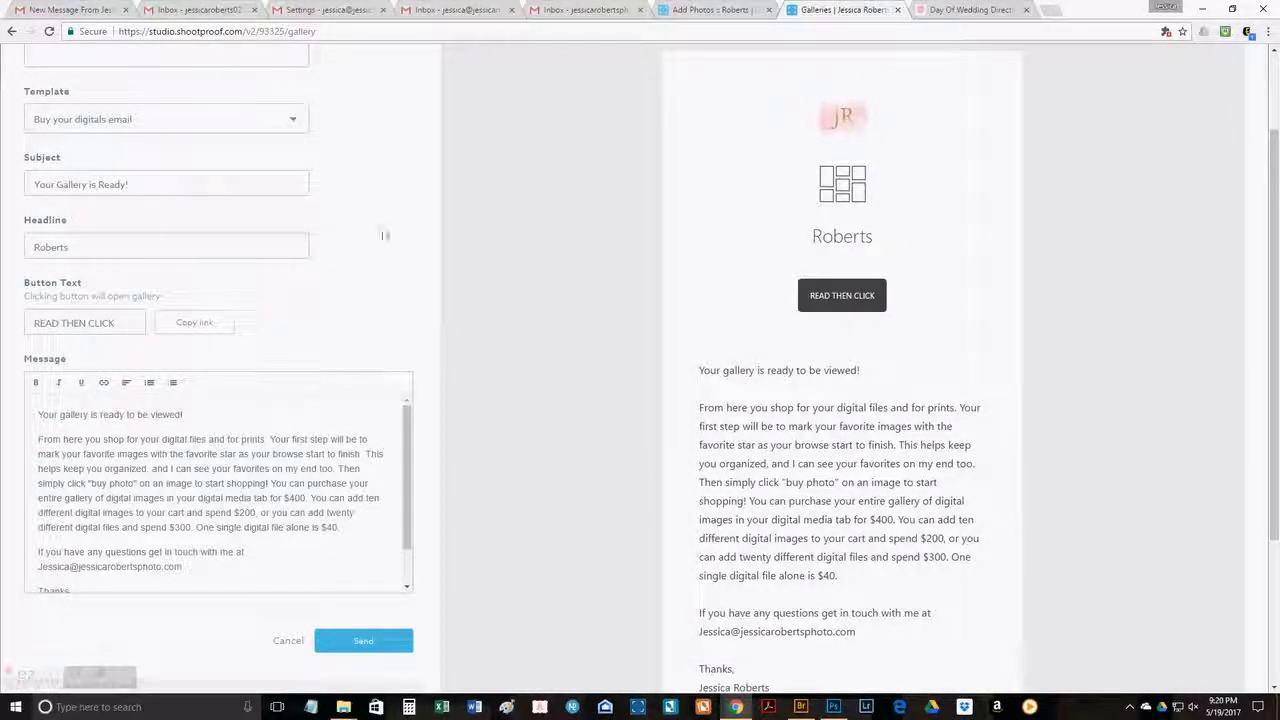
{"action": "scroll", "coordinate": [383, 235], "scroll_direction": "up", "scroll_amount": 2}
Step: Switch to Bridge and move its window up over the email form so the selected photos can be seen
{"action": "left_click", "coordinate": [800, 707]}
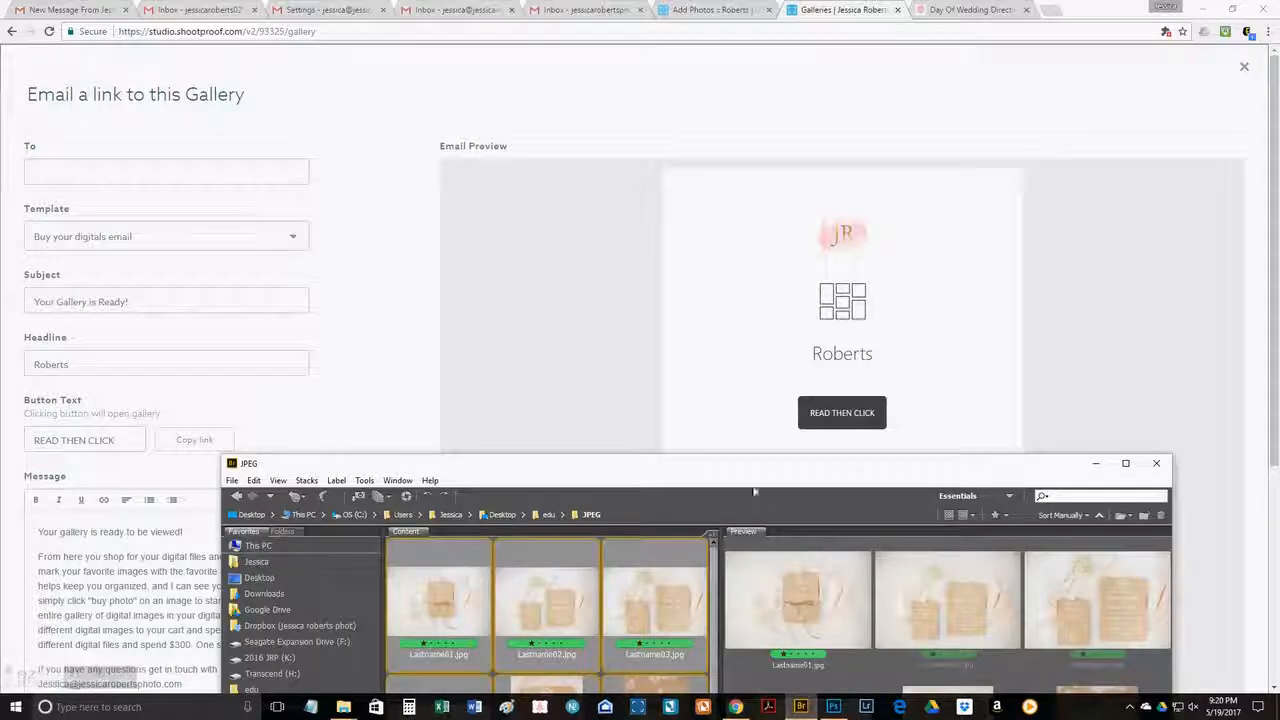
{"action": "left_click_drag", "start_coordinate": [694, 464], "coordinate": [620, 70]}
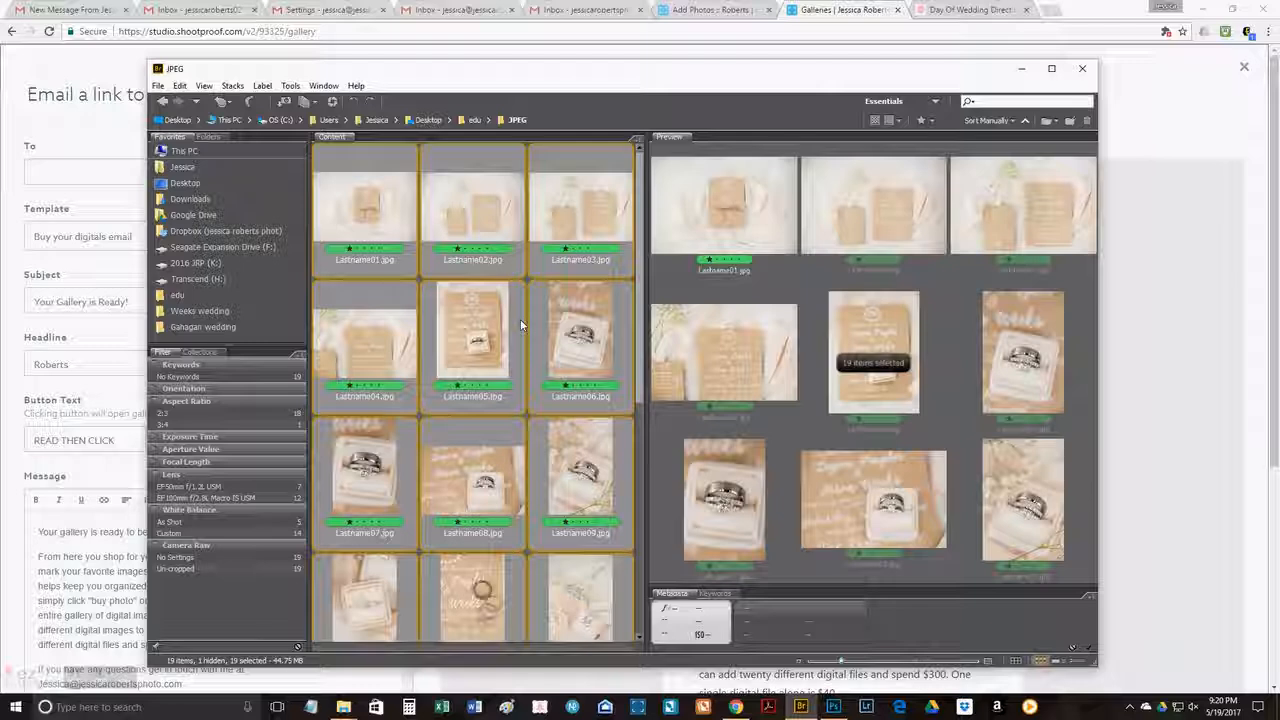